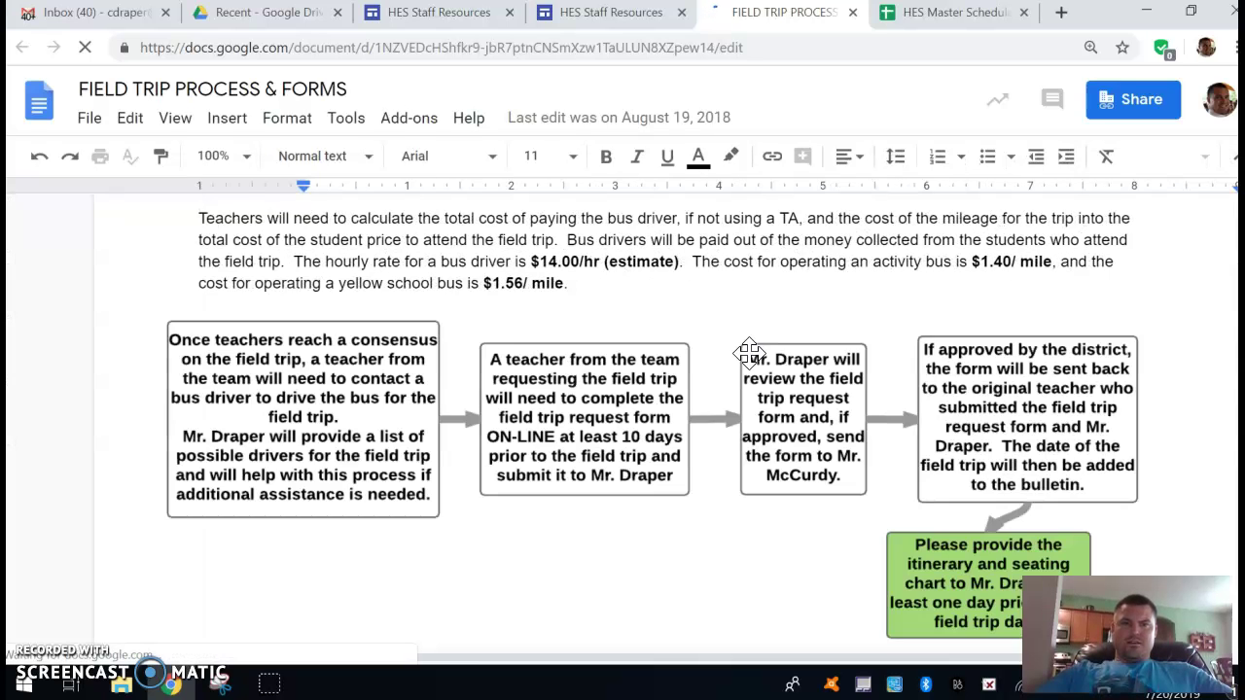
Return to the published HES Staff Resources site, open its HES Master Schedule link and close the schedule again.
{"action": "left_click", "coordinate": [430, 459]}
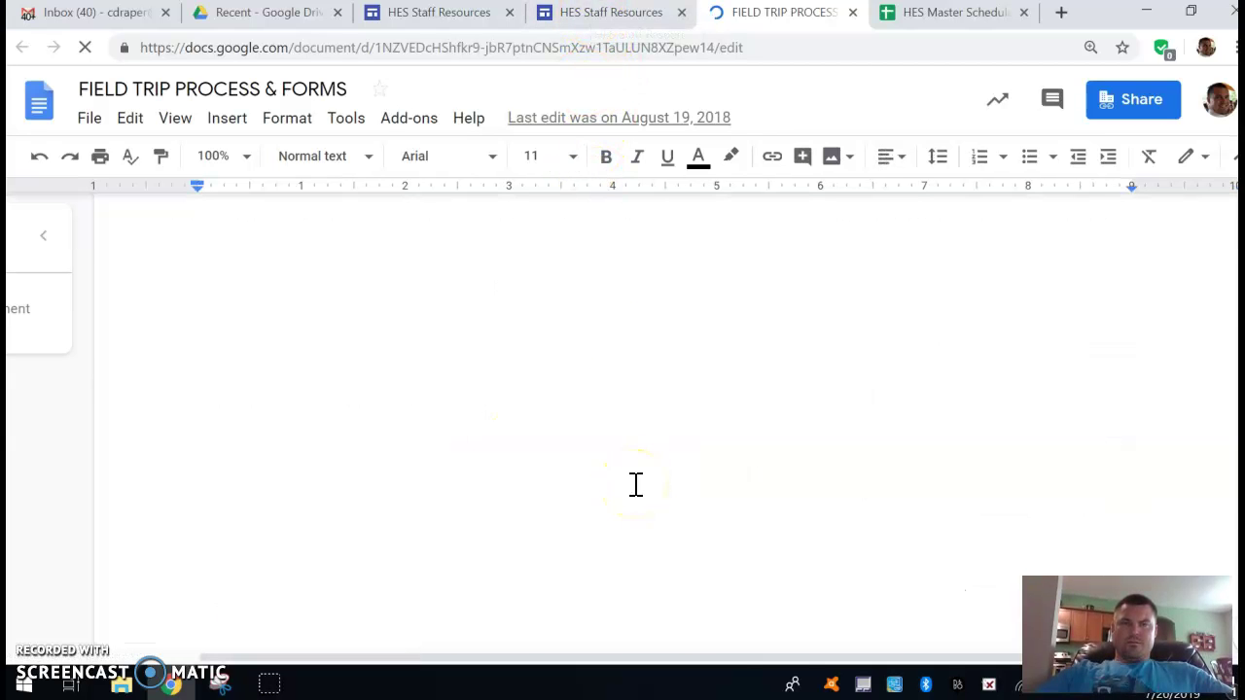
{"action": "left_click", "coordinate": [628, 14]}
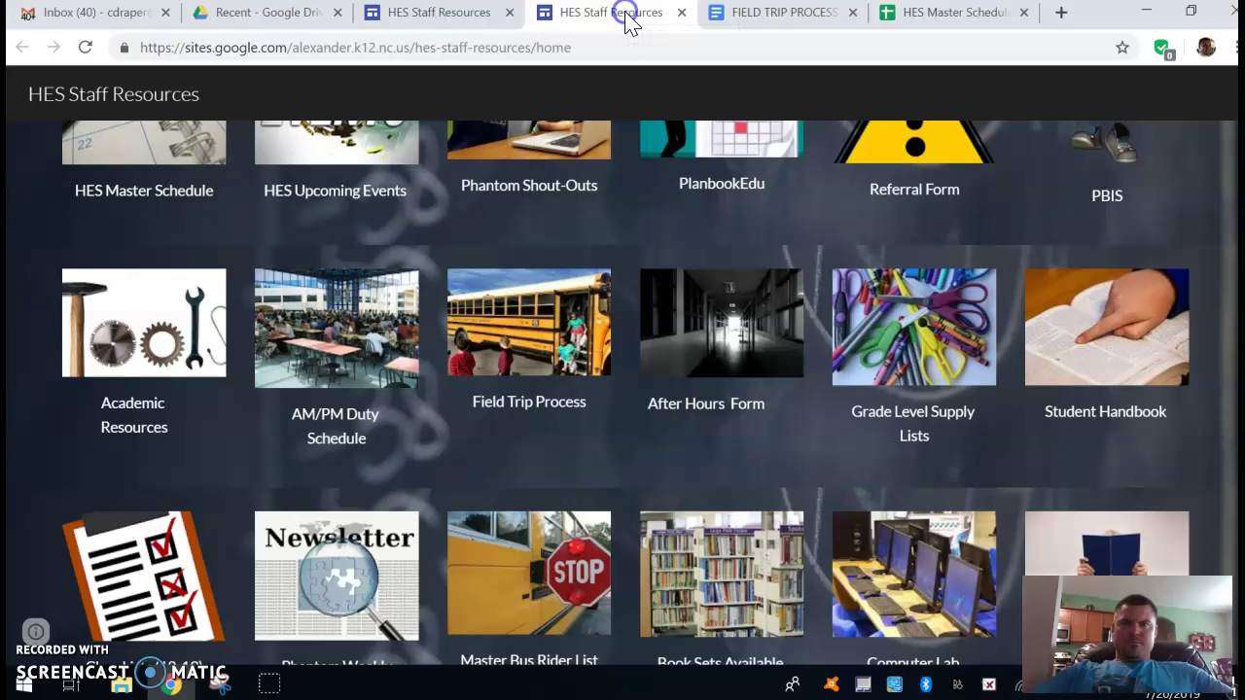
{"action": "scroll", "coordinate": [425, 292], "scroll_direction": "up", "scroll_amount": 2}
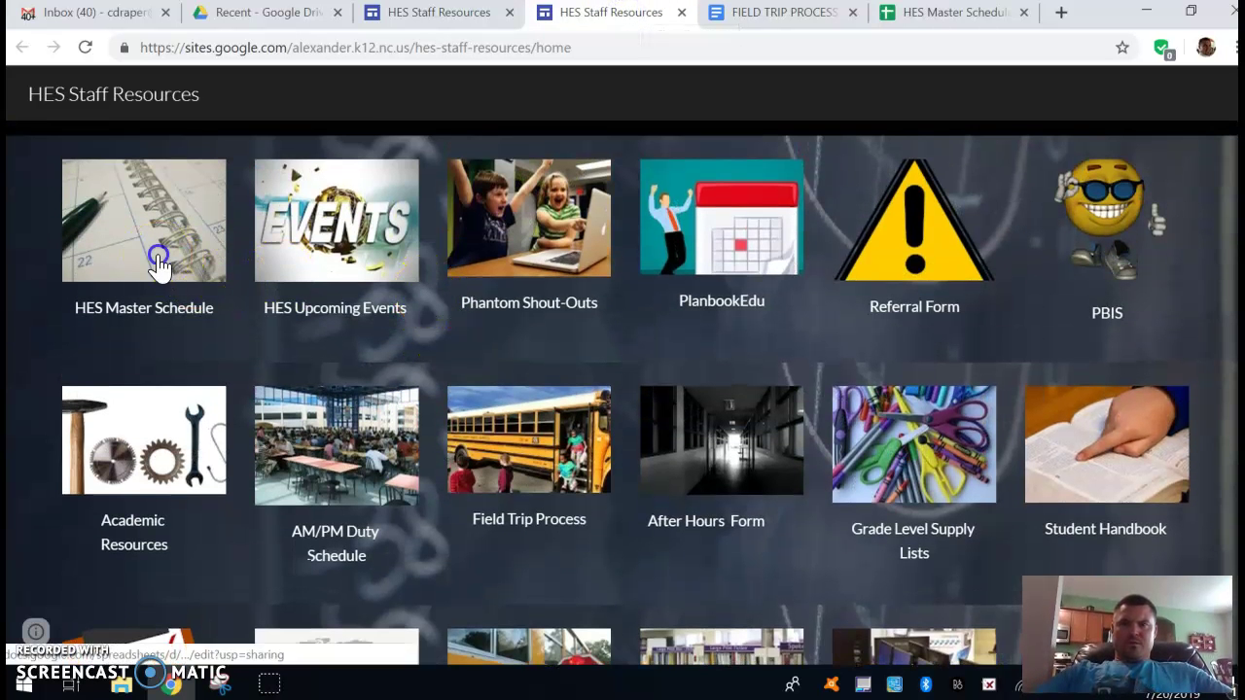
{"action": "left_click", "coordinate": [163, 264]}
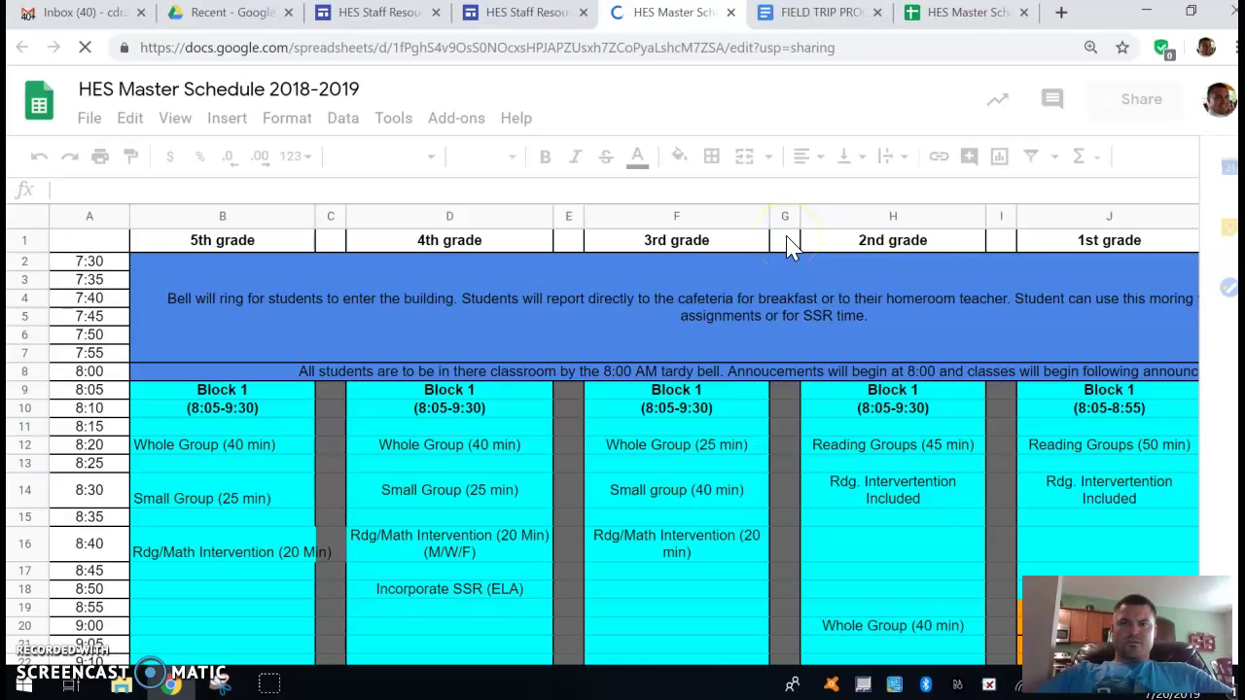
{"action": "left_click", "coordinate": [729, 14]}
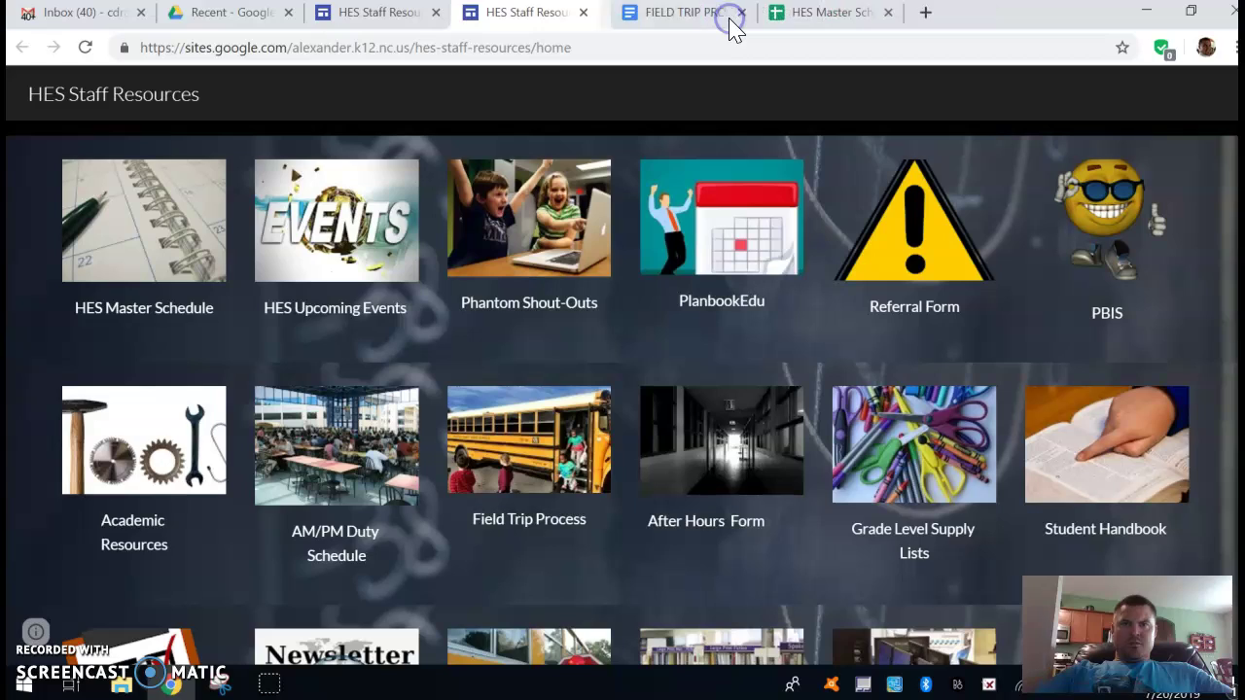
Look through the resource tiles on the published HES Staff Resources site and view the site's editing page.
{"action": "scroll", "coordinate": [721, 332], "scroll_direction": "down", "scroll_amount": 5}
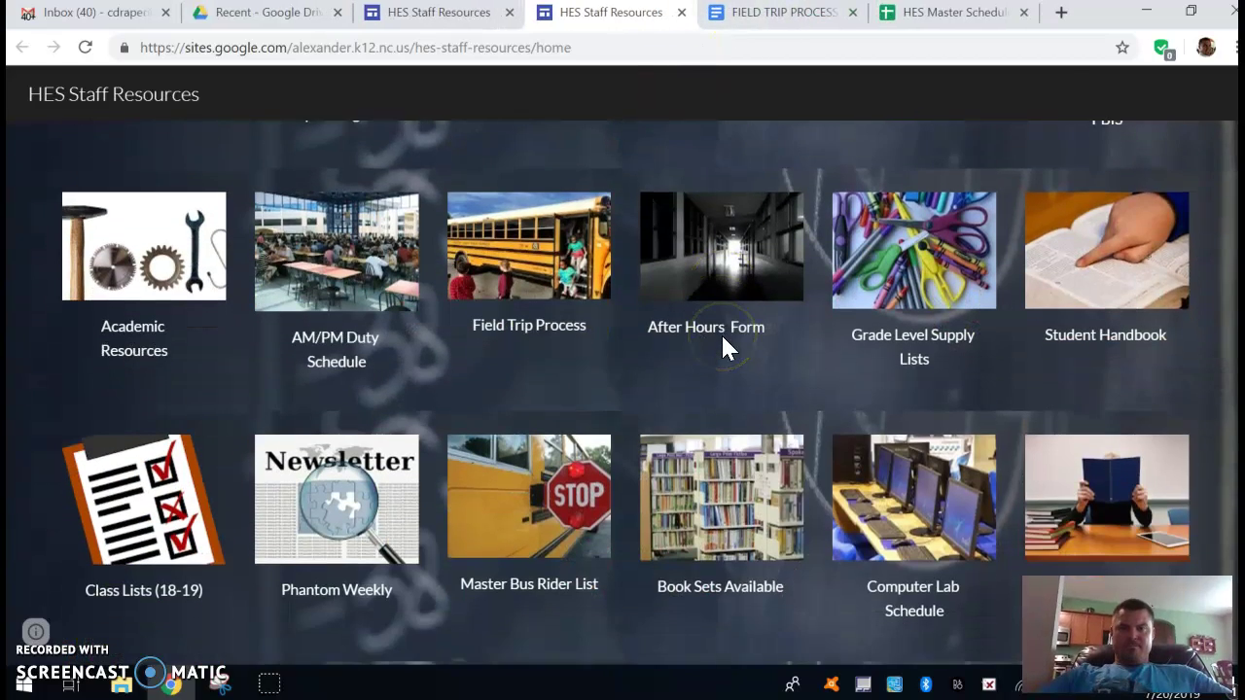
{"action": "scroll", "coordinate": [720, 345], "scroll_direction": "down", "scroll_amount": 2}
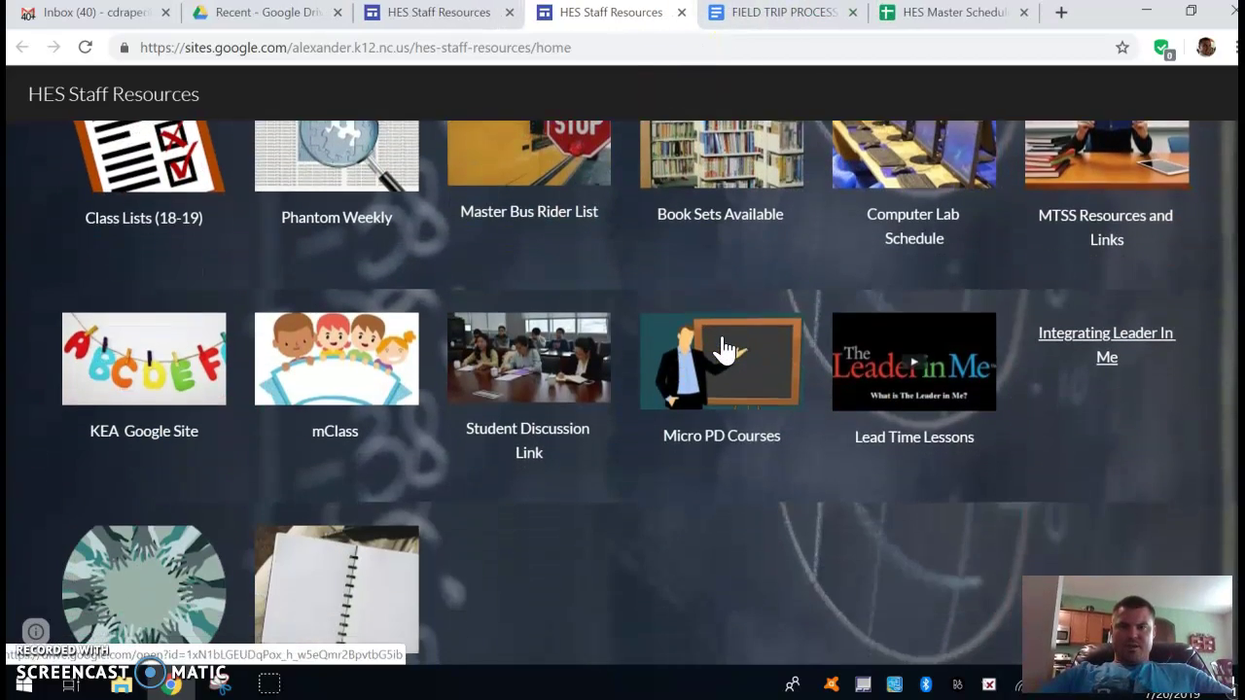
{"action": "scroll", "coordinate": [723, 335], "scroll_direction": "up", "scroll_amount": 5}
{"action": "scroll", "coordinate": [725, 336], "scroll_direction": "up", "scroll_amount": 6}
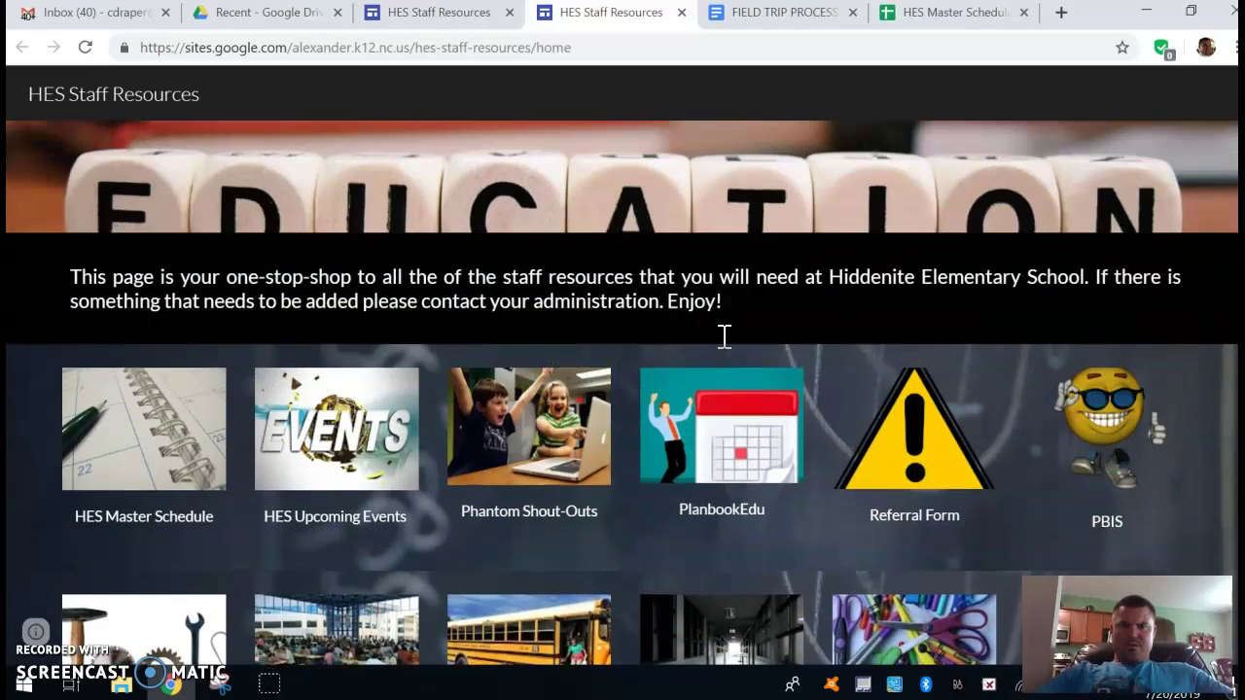
{"action": "left_click", "coordinate": [418, 13]}
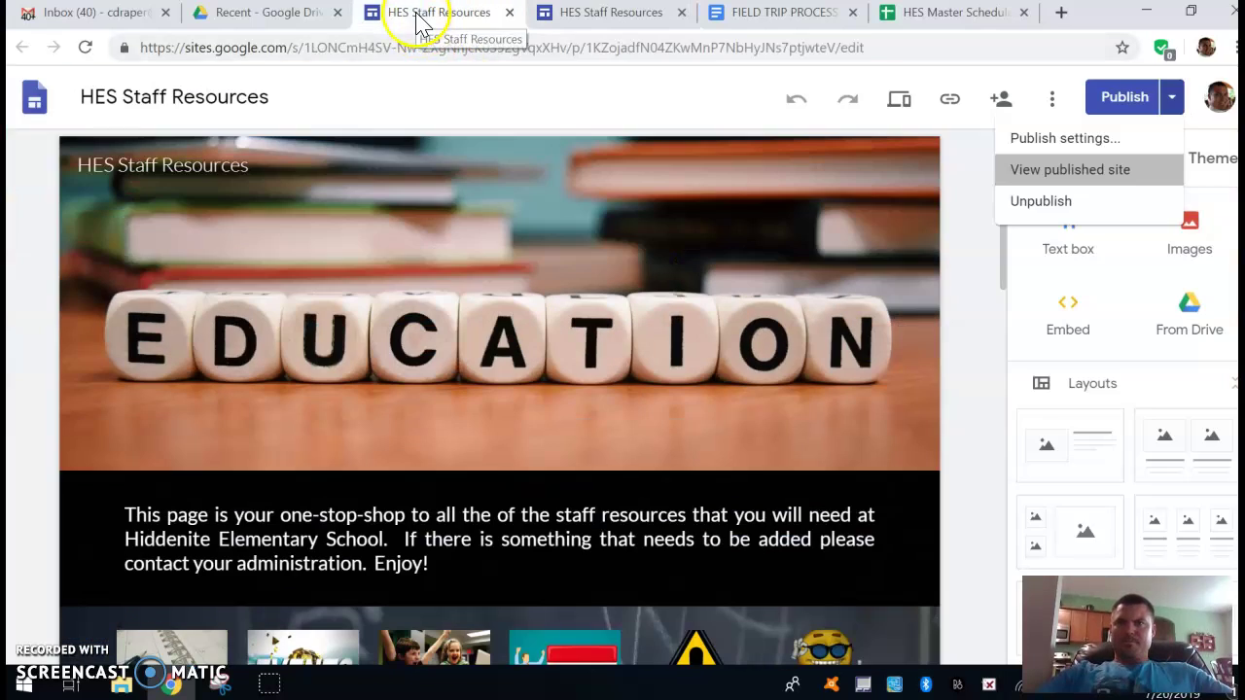
Switch to Google Drive and create a new Google Sites site in My Drive.
{"action": "left_click", "coordinate": [260, 16]}
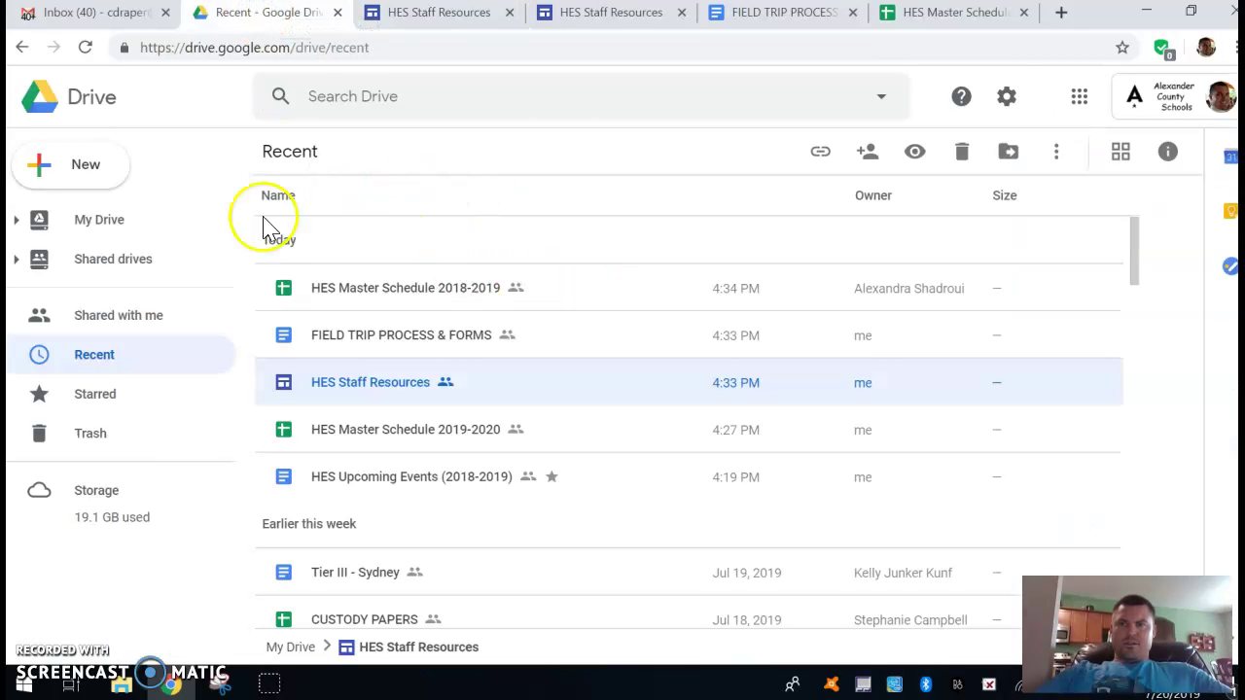
{"action": "left_click", "coordinate": [118, 230]}
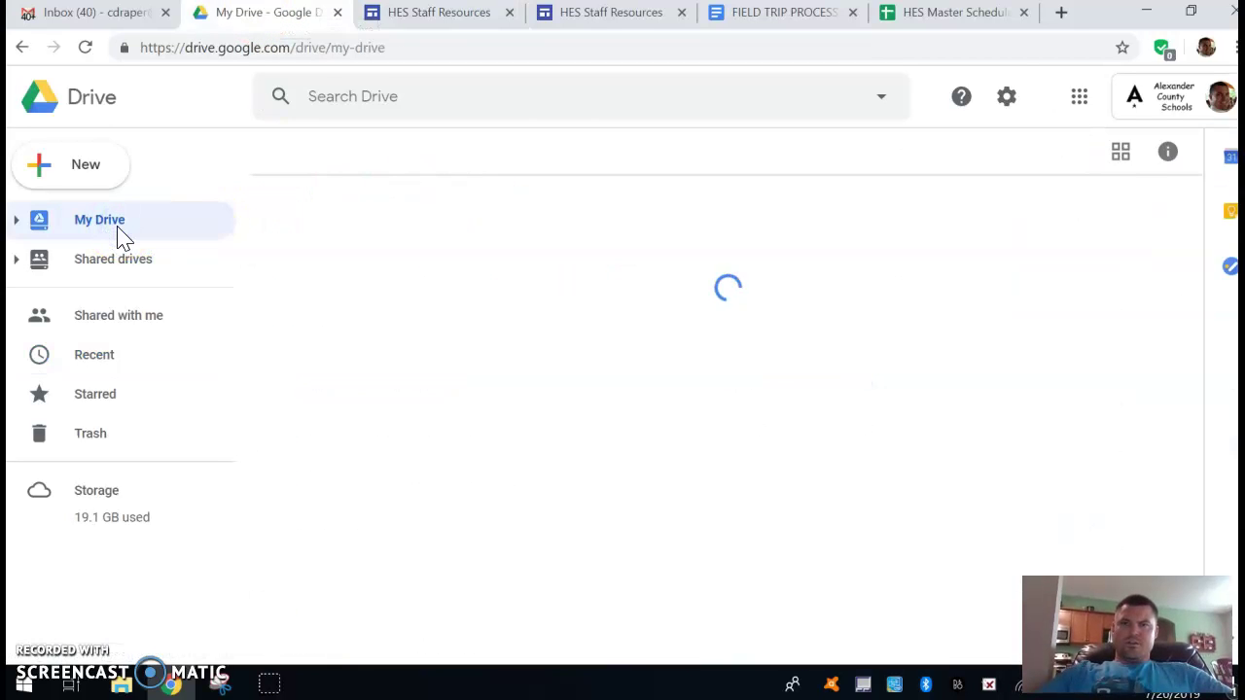
{"action": "left_click", "coordinate": [84, 165]}
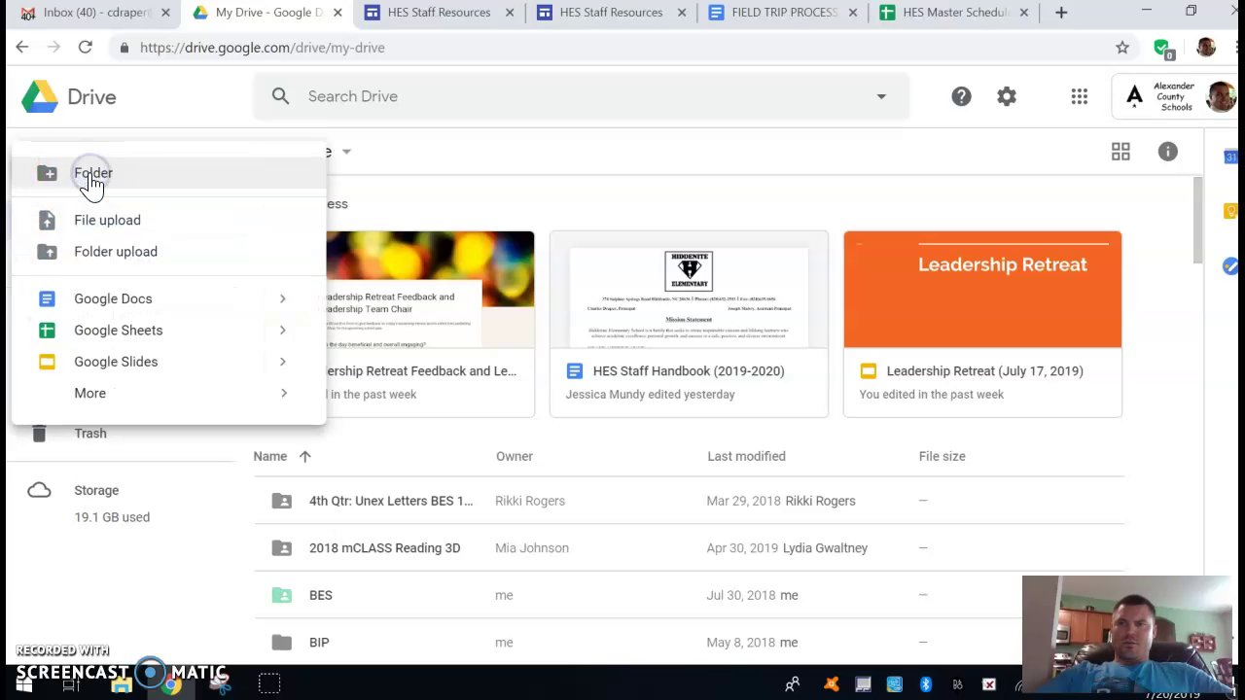
{"action": "left_click", "coordinate": [189, 397]}
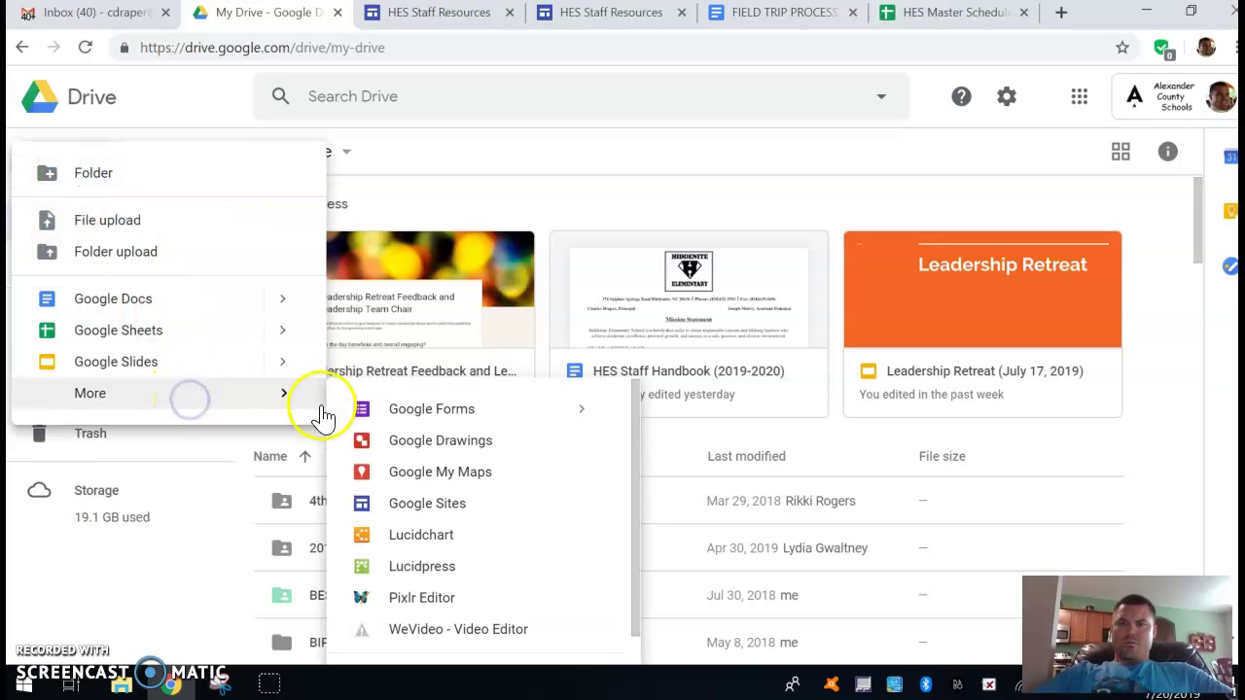
{"action": "left_click", "coordinate": [425, 518]}
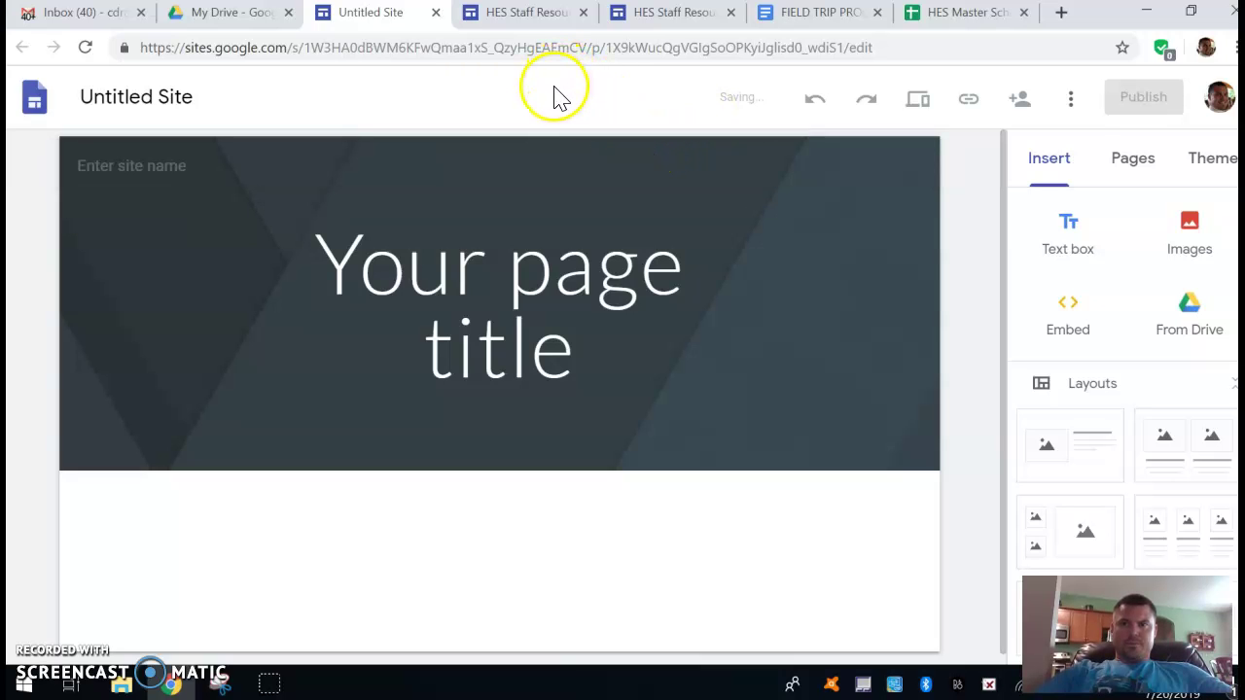
Replace the placeholder page title in the header with "HES Staff Resources".
{"action": "left_click", "coordinate": [529, 341]}
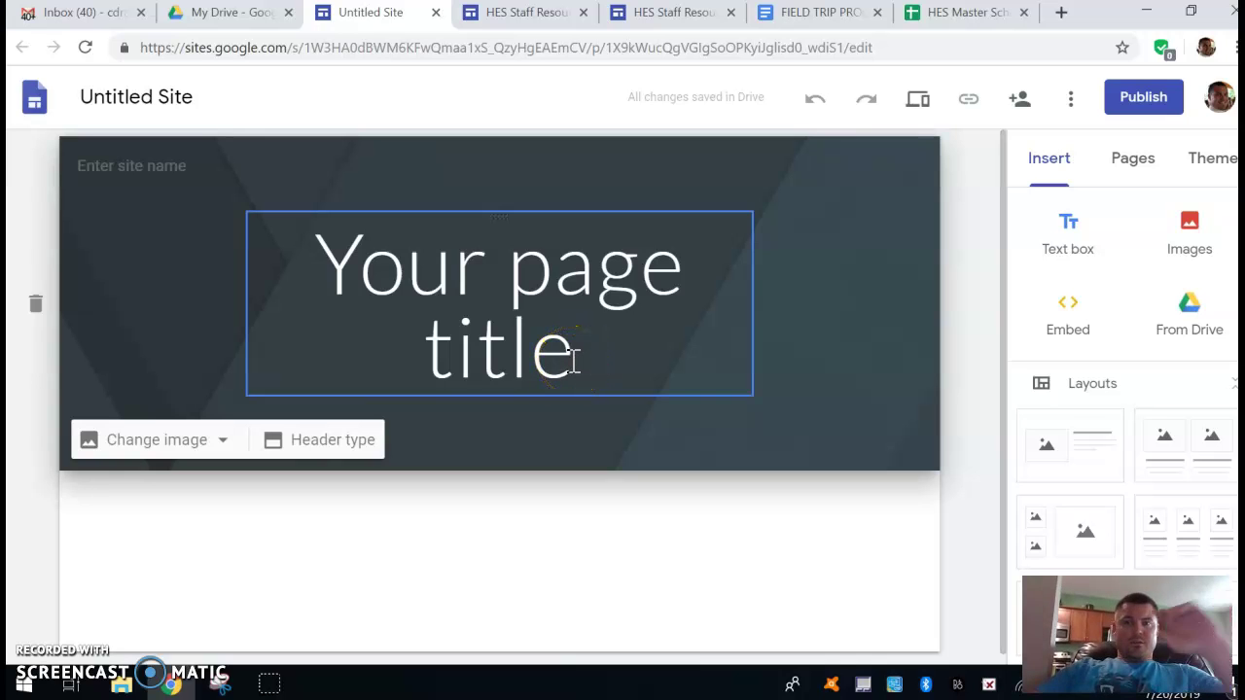
{"action": "triple_click", "coordinate": [572, 360]}
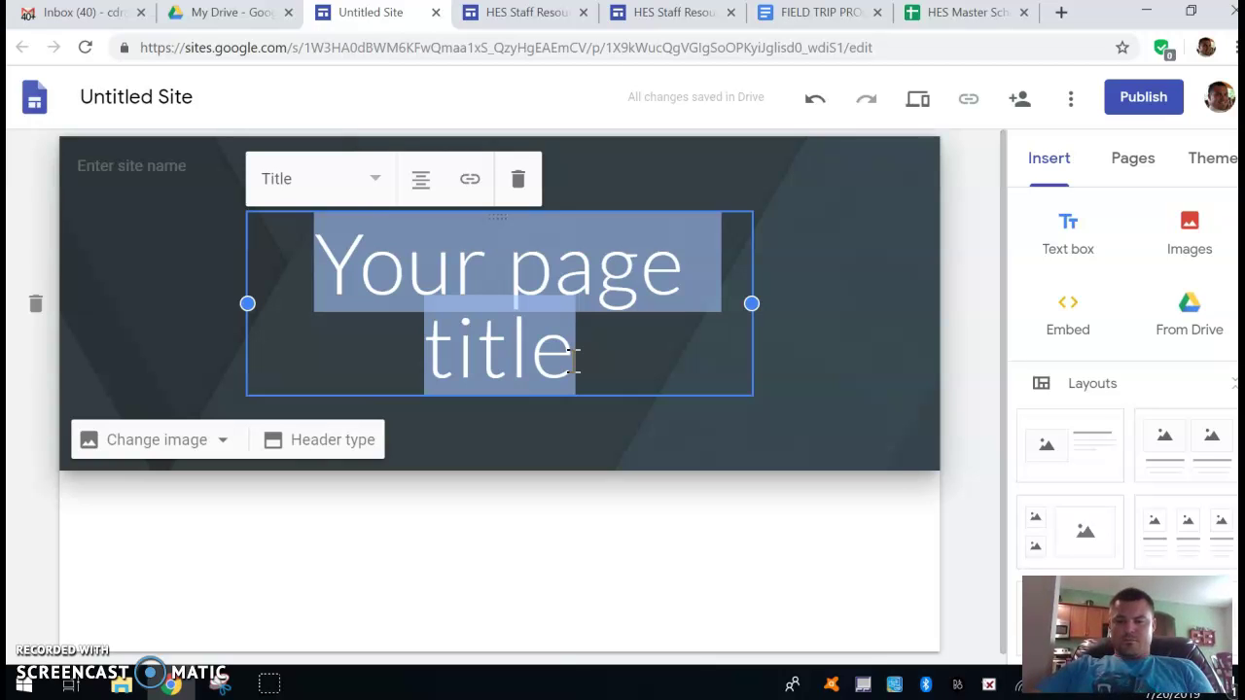
{"action": "type", "text": "HES "}
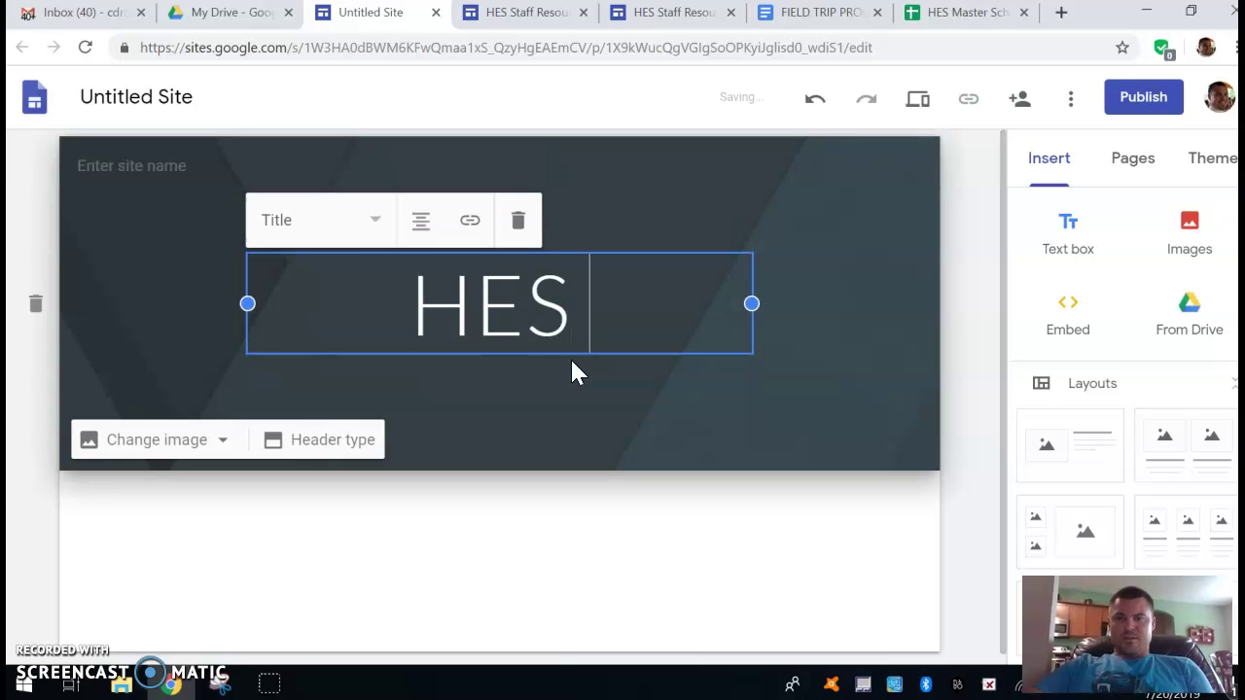
{"action": "type", "text": "Sta"}
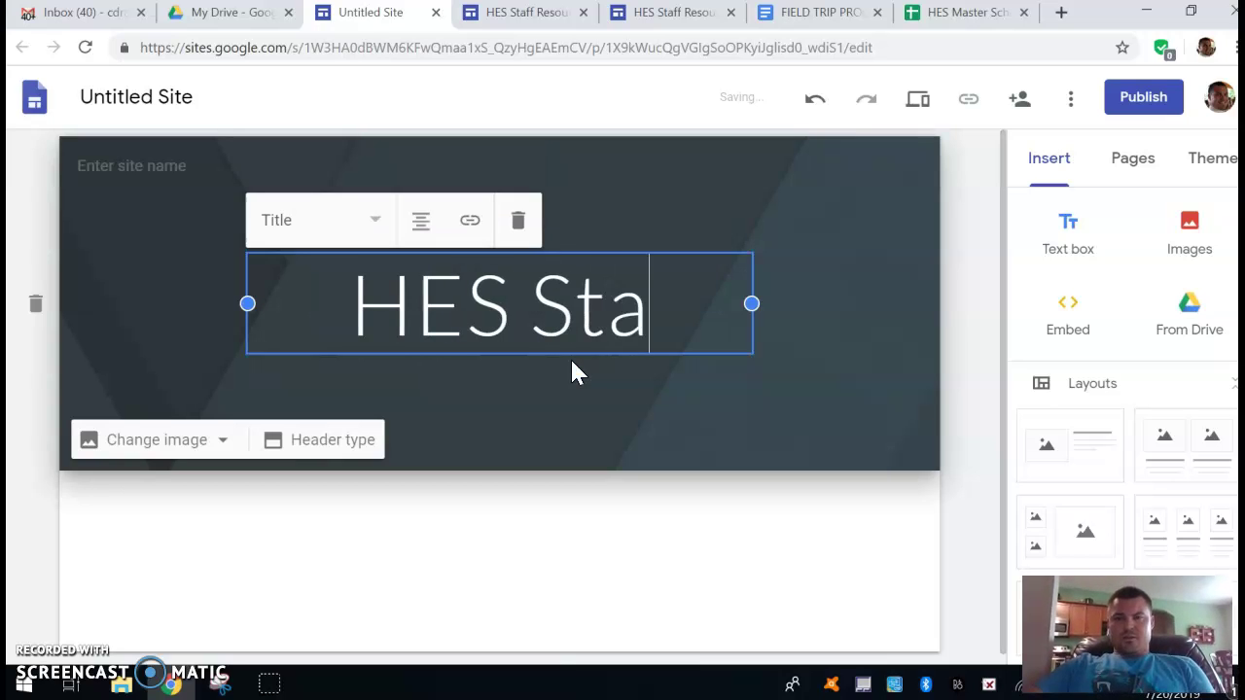
{"action": "type", "text": "ff Resourc"}
{"action": "type", "text": "es"}
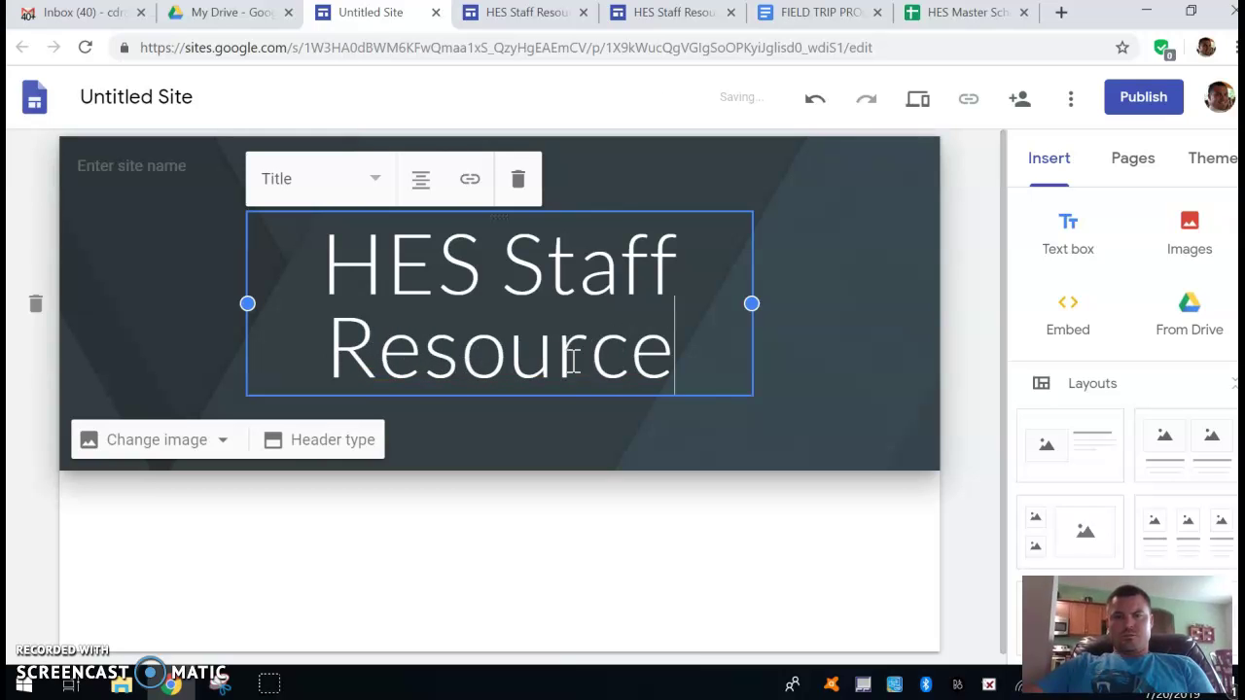
Apply the Heading text style to the entire page title.
{"action": "triple_click", "coordinate": [427, 240]}
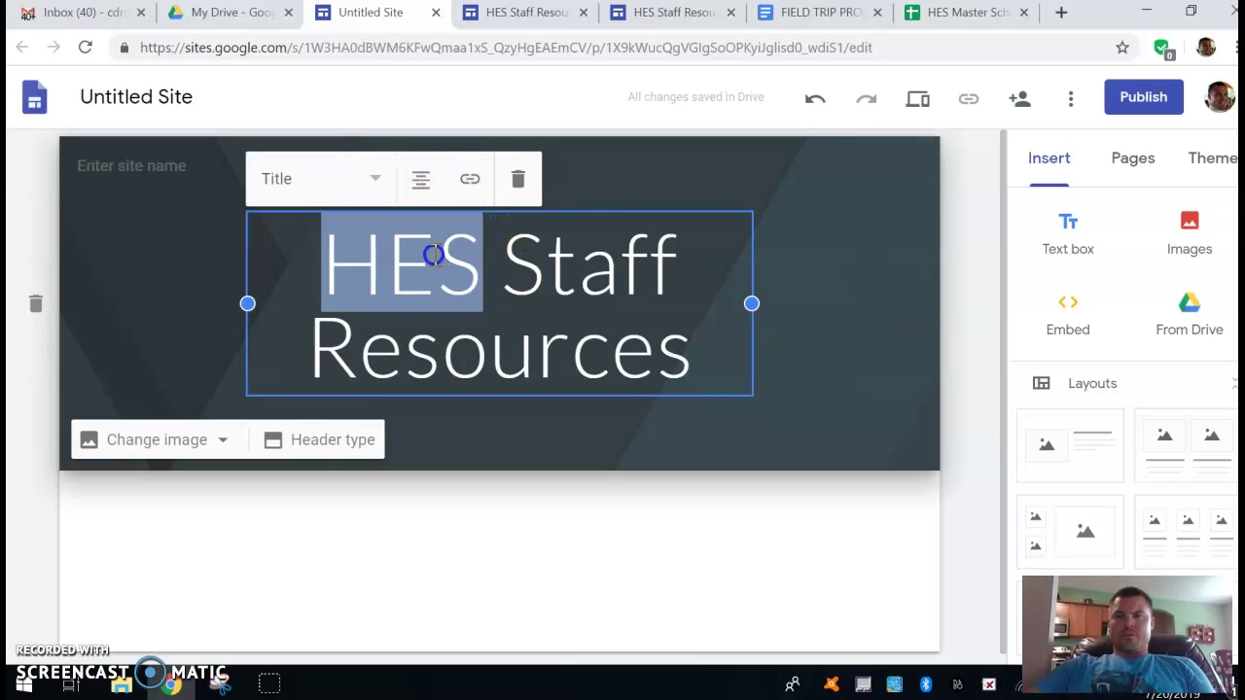
{"action": "left_click", "coordinate": [375, 180]}
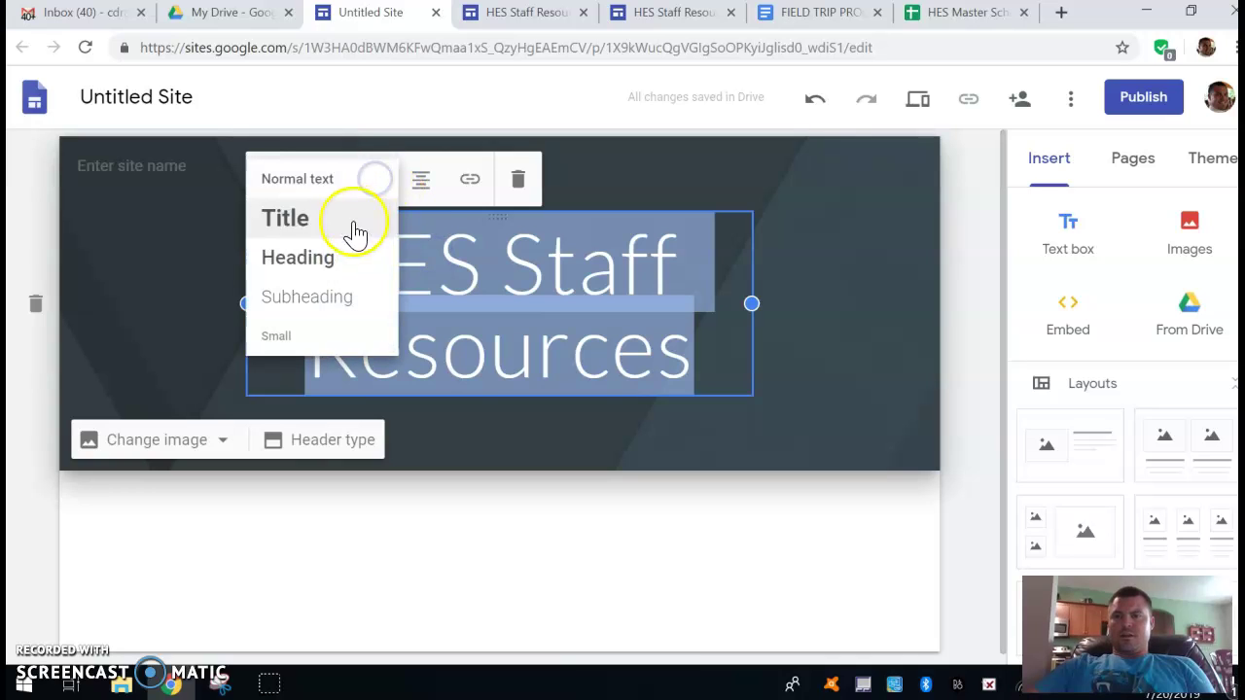
{"action": "left_click", "coordinate": [325, 264]}
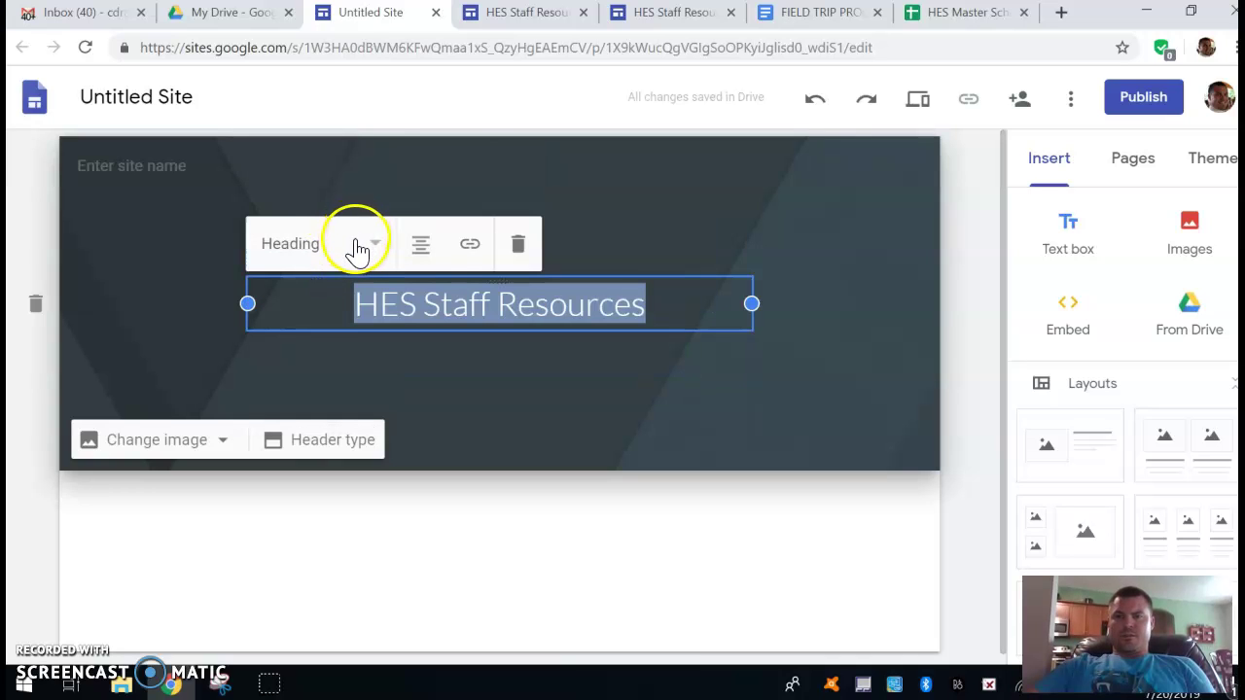
{"action": "left_click", "coordinate": [433, 255]}
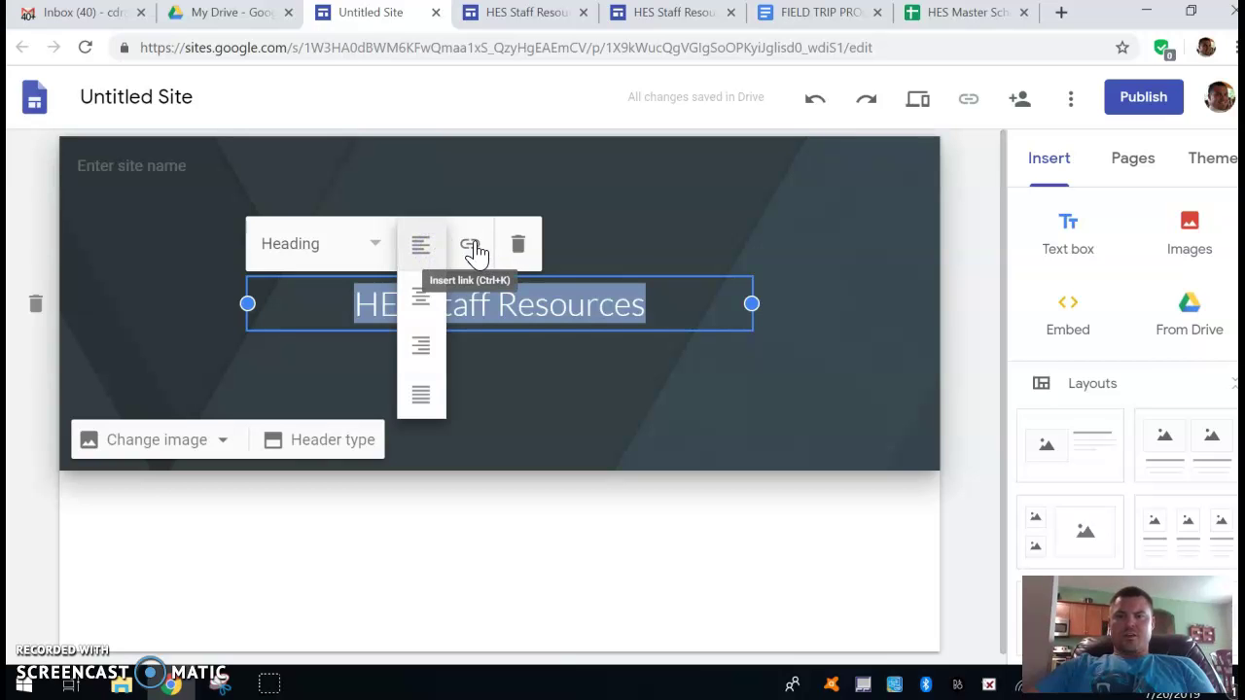
{"action": "left_click", "coordinate": [609, 231]}
Move the page title's text box slightly to the left within the header.
{"action": "left_click", "coordinate": [581, 305]}
{"action": "left_click", "coordinate": [582, 305]}
{"action": "left_click_drag", "start_coordinate": [498, 277], "coordinate": [493, 197]}
{"action": "left_click", "coordinate": [340, 324]}
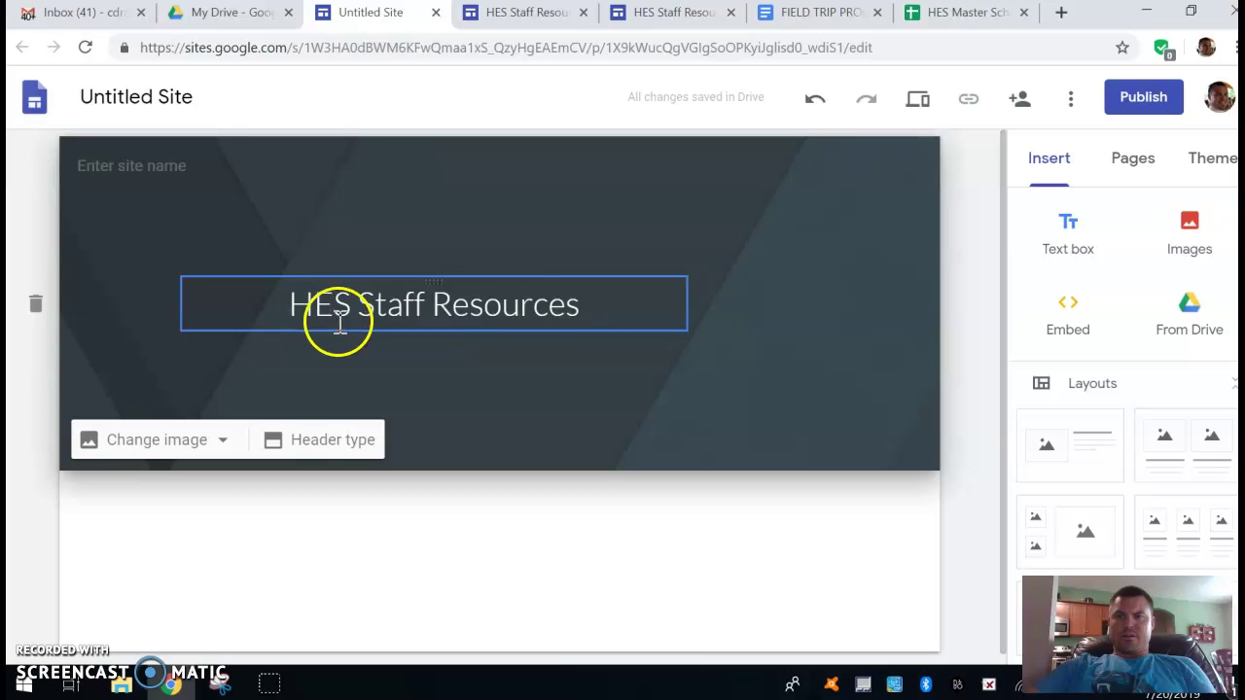
Open the image selection for the header background and examine the gallery and Google Drive image sources.
{"action": "left_click", "coordinate": [212, 440]}
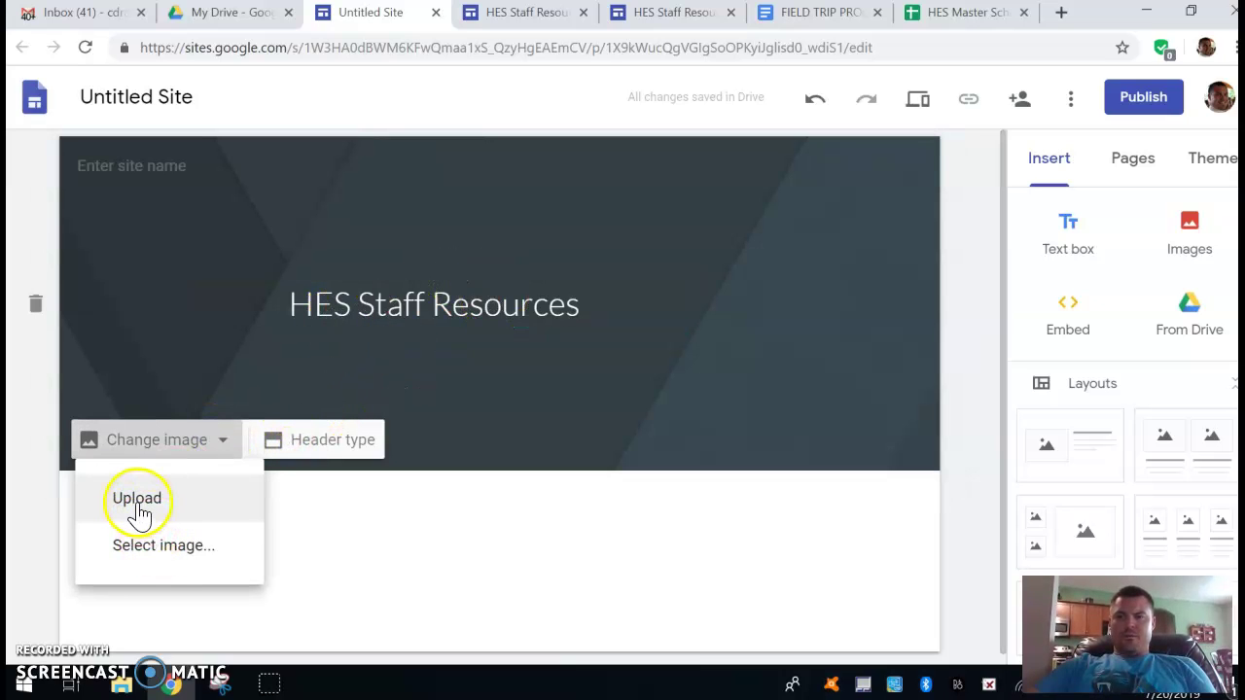
{"action": "left_click", "coordinate": [152, 553]}
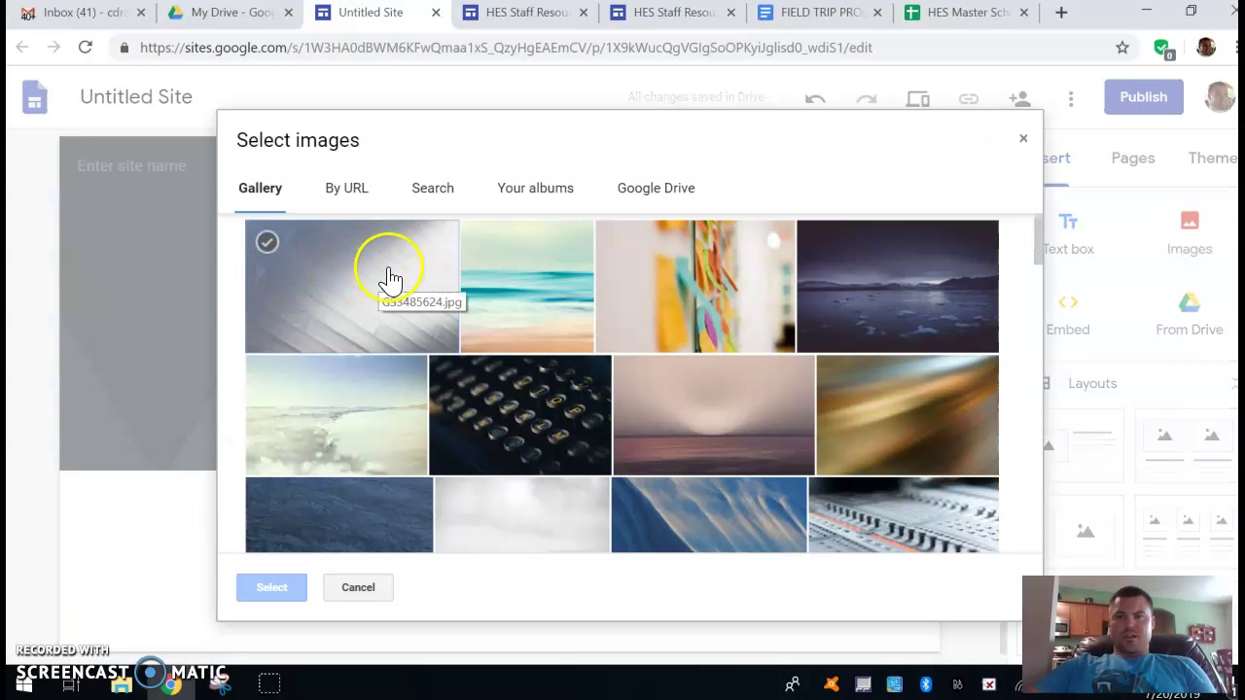
{"action": "scroll", "coordinate": [545, 458], "scroll_direction": "down", "scroll_amount": 15}
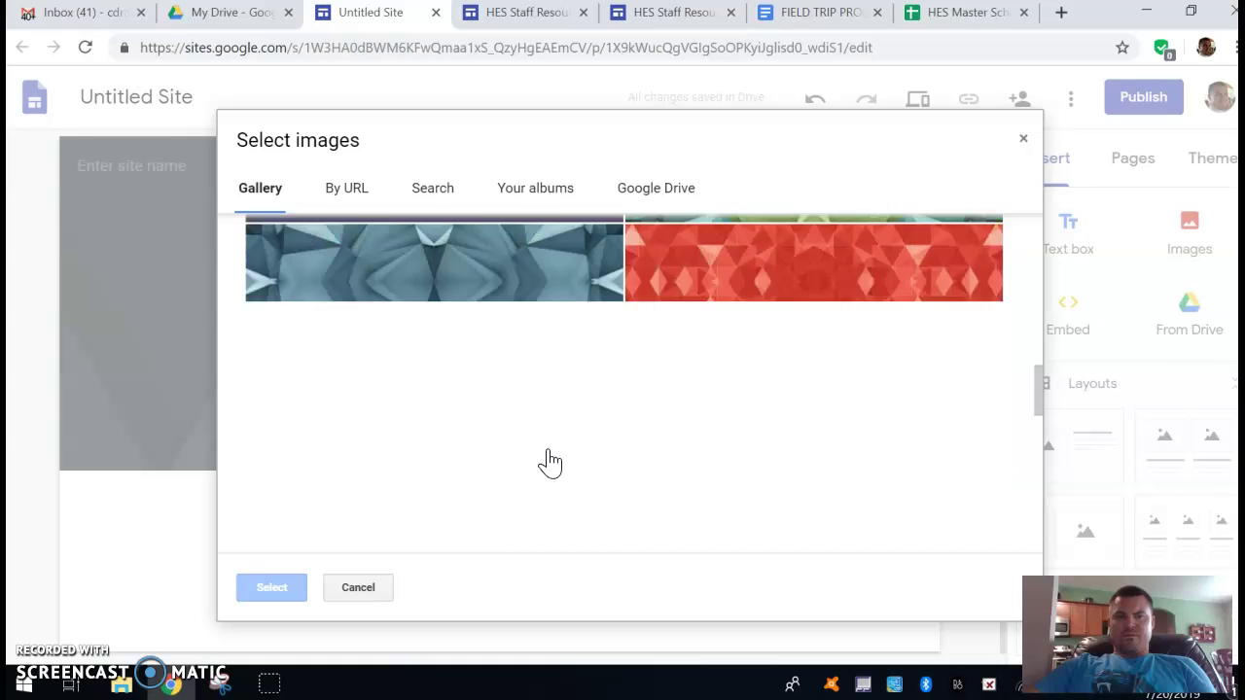
{"action": "left_click", "coordinate": [477, 495]}
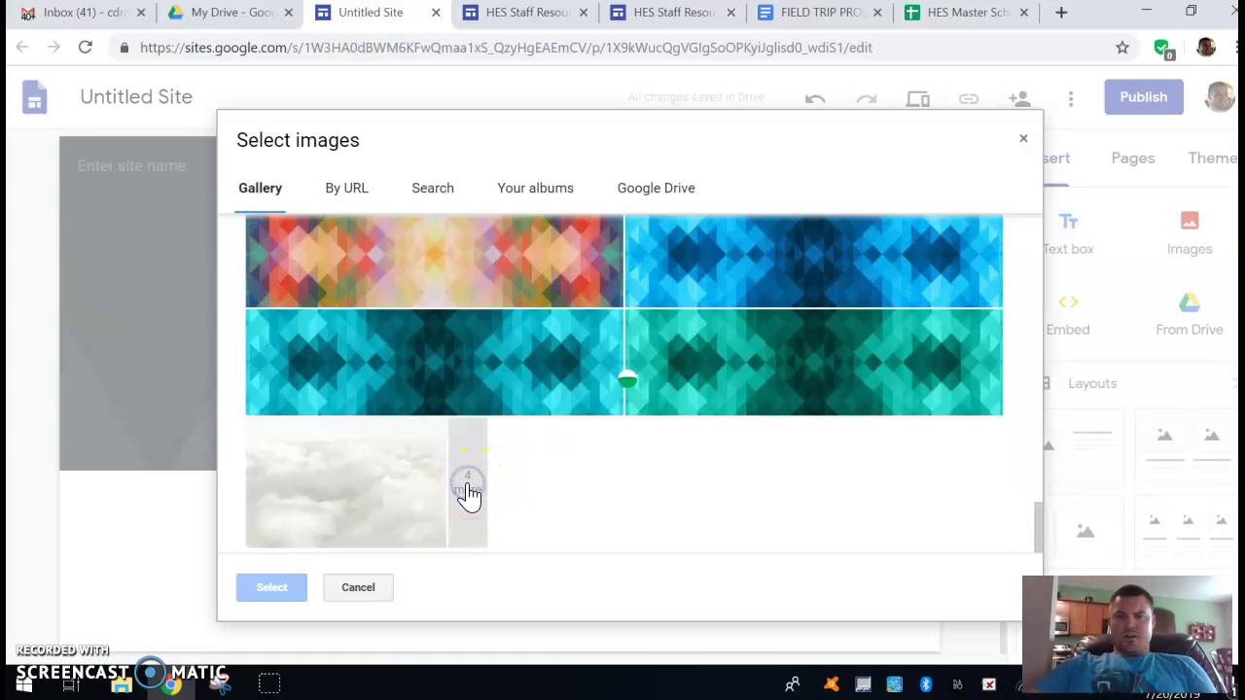
{"action": "scroll", "coordinate": [633, 459], "scroll_direction": "up", "scroll_amount": 10}
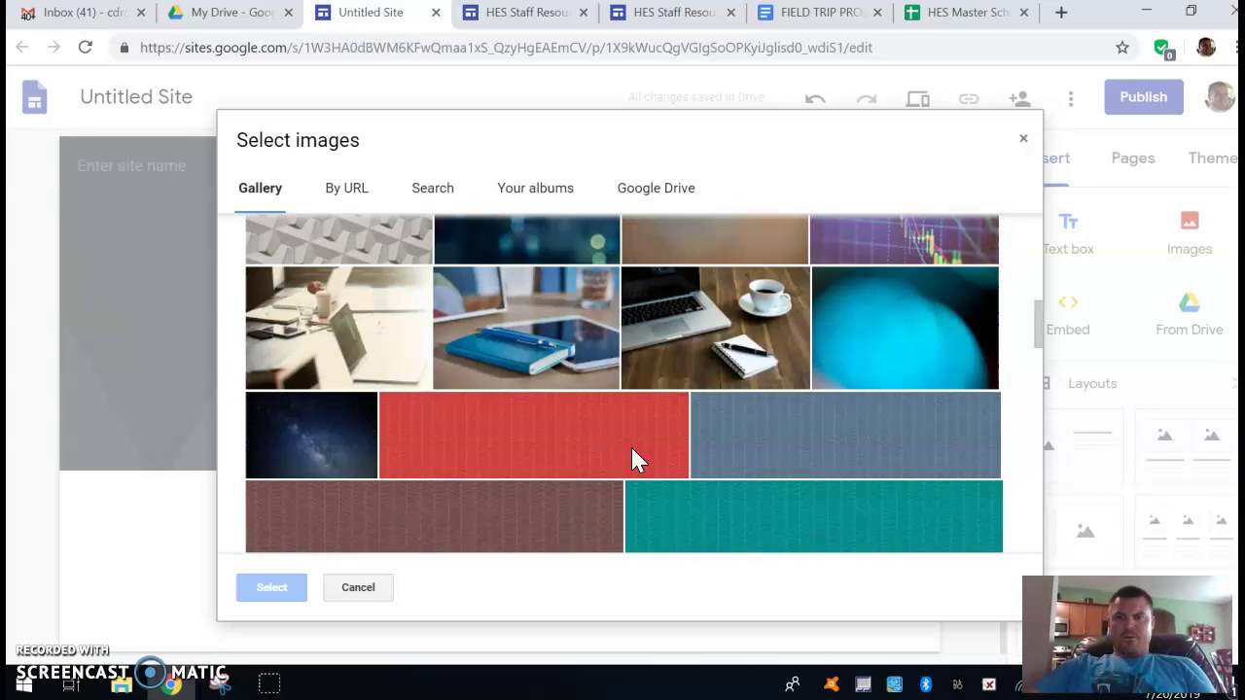
{"action": "scroll", "coordinate": [632, 459], "scroll_direction": "up", "scroll_amount": 1}
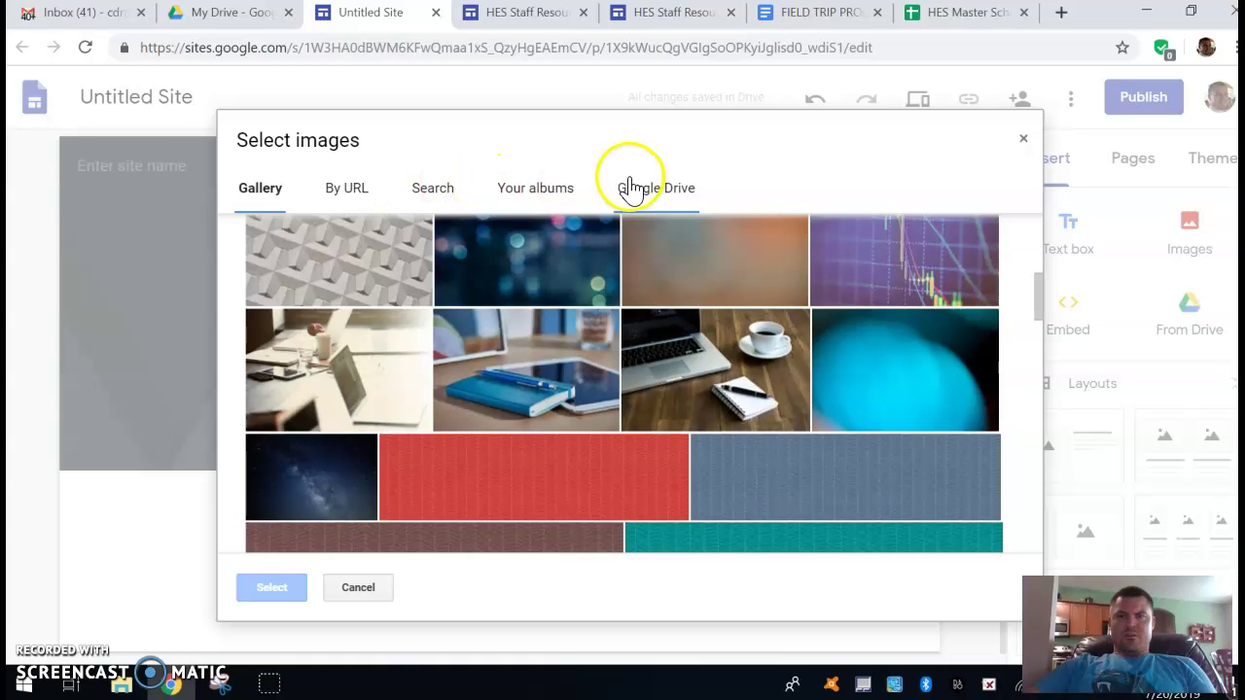
{"action": "left_click", "coordinate": [647, 200]}
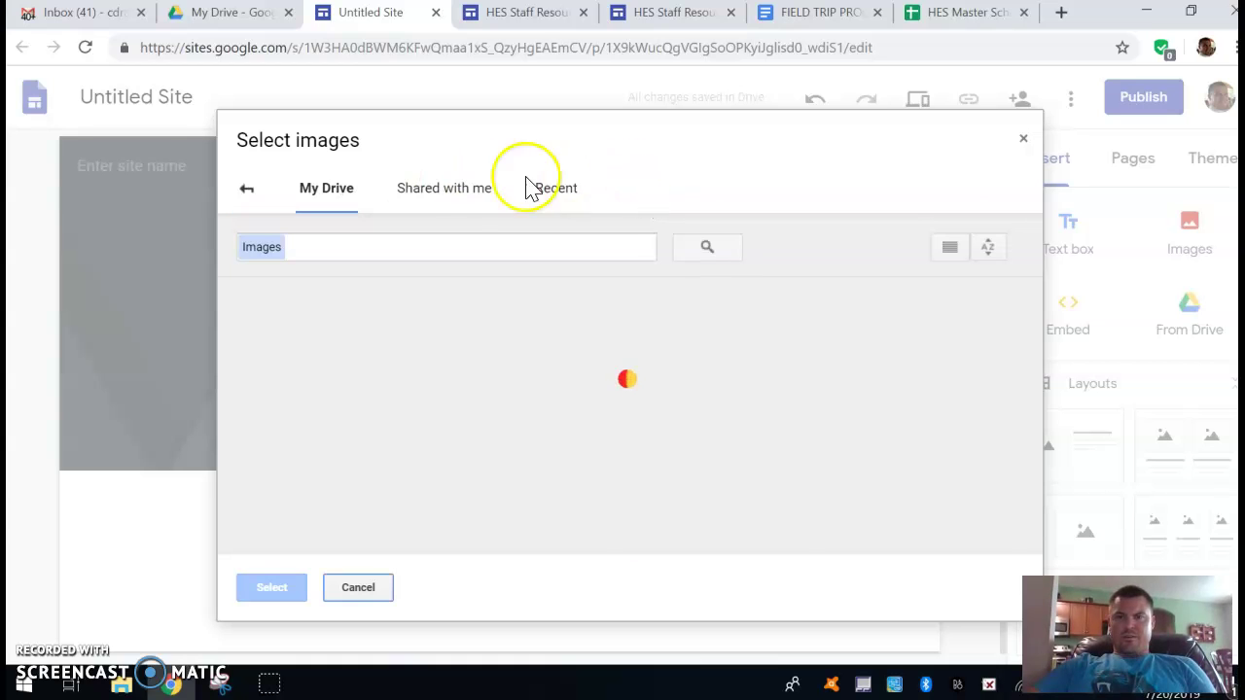
{"action": "left_click", "coordinate": [248, 191]}
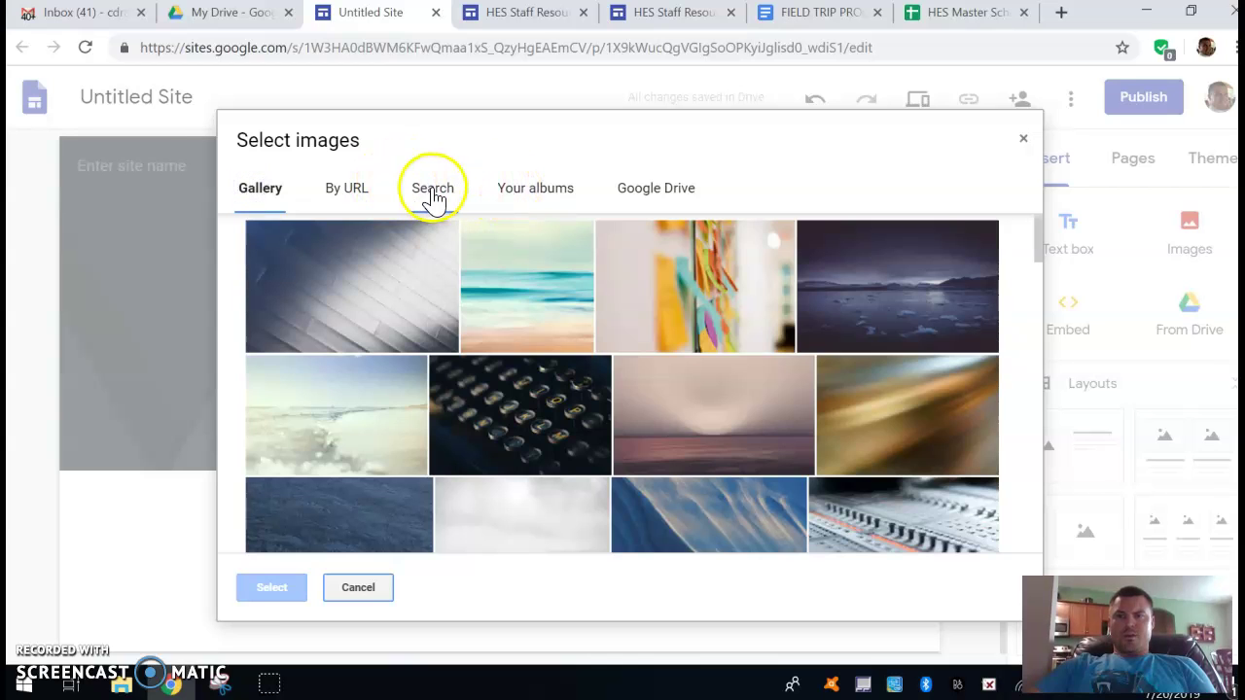
Search Google images for "education" and use the illustration of a boy surrounded by school icons as the header background.
{"action": "left_click", "coordinate": [433, 195]}
{"action": "type", "text": "e"}
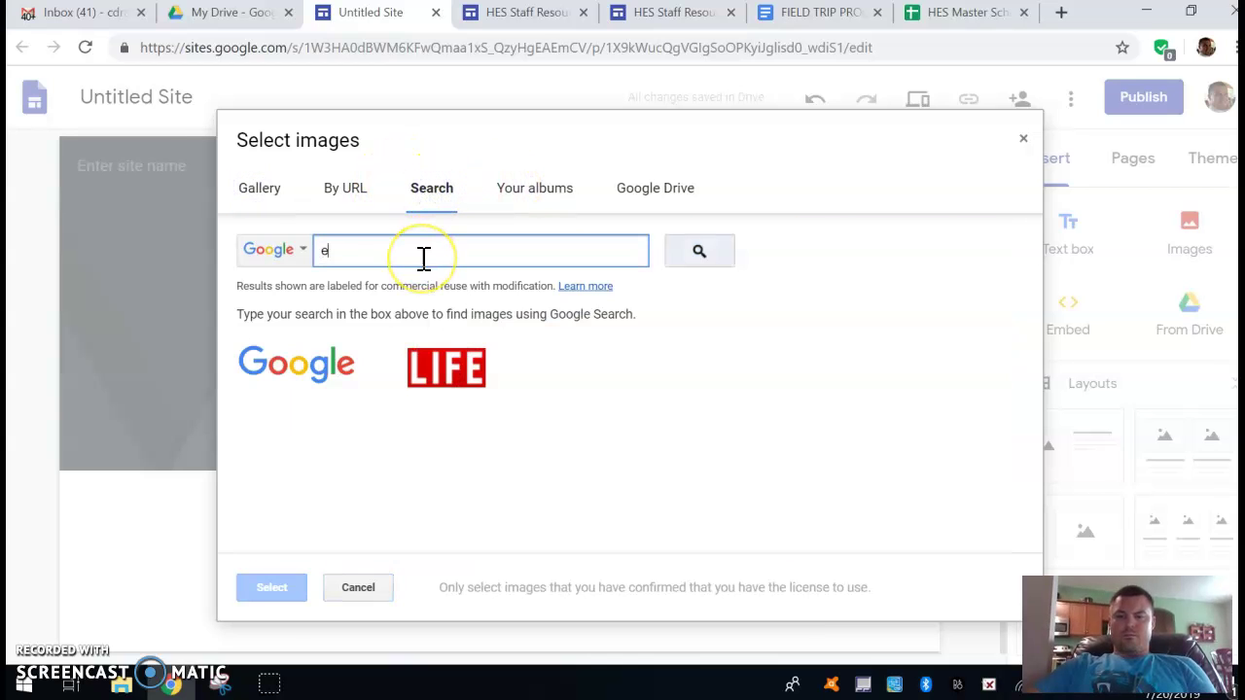
{"action": "type", "text": "ducation"}
{"action": "key", "text": "Return"}
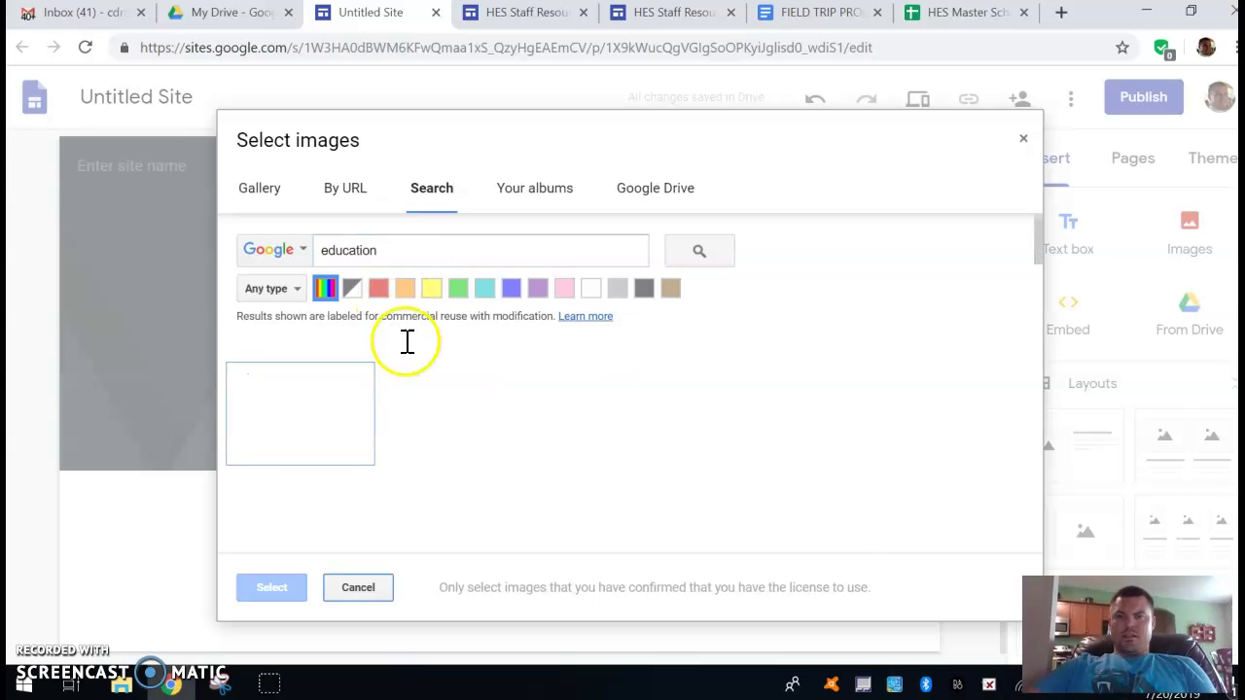
{"action": "scroll", "coordinate": [551, 389], "scroll_direction": "down", "scroll_amount": 3}
{"action": "scroll", "coordinate": [548, 389], "scroll_direction": "down", "scroll_amount": 2}
{"action": "left_click", "coordinate": [340, 353]}
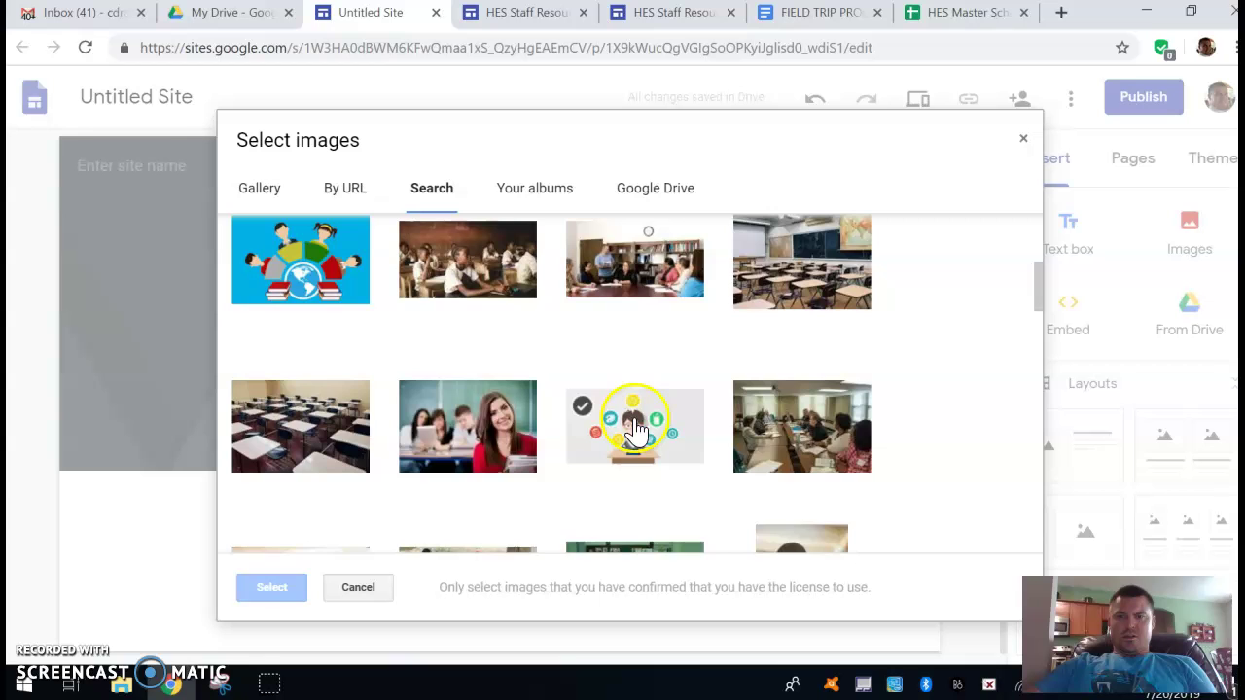
{"action": "left_click", "coordinate": [622, 418]}
{"action": "left_click", "coordinate": [272, 591]}
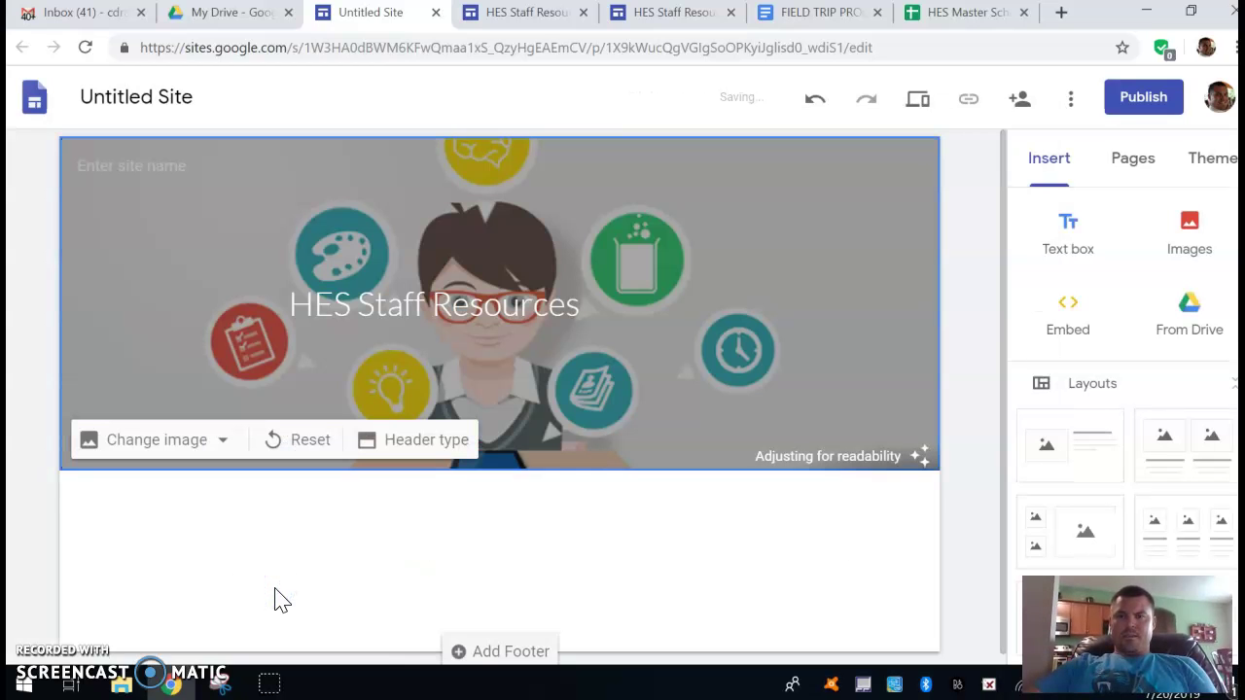
Move the page title's text box to the right so it sits centred in the header.
{"action": "left_click", "coordinate": [578, 309]}
{"action": "left_click", "coordinate": [434, 281]}
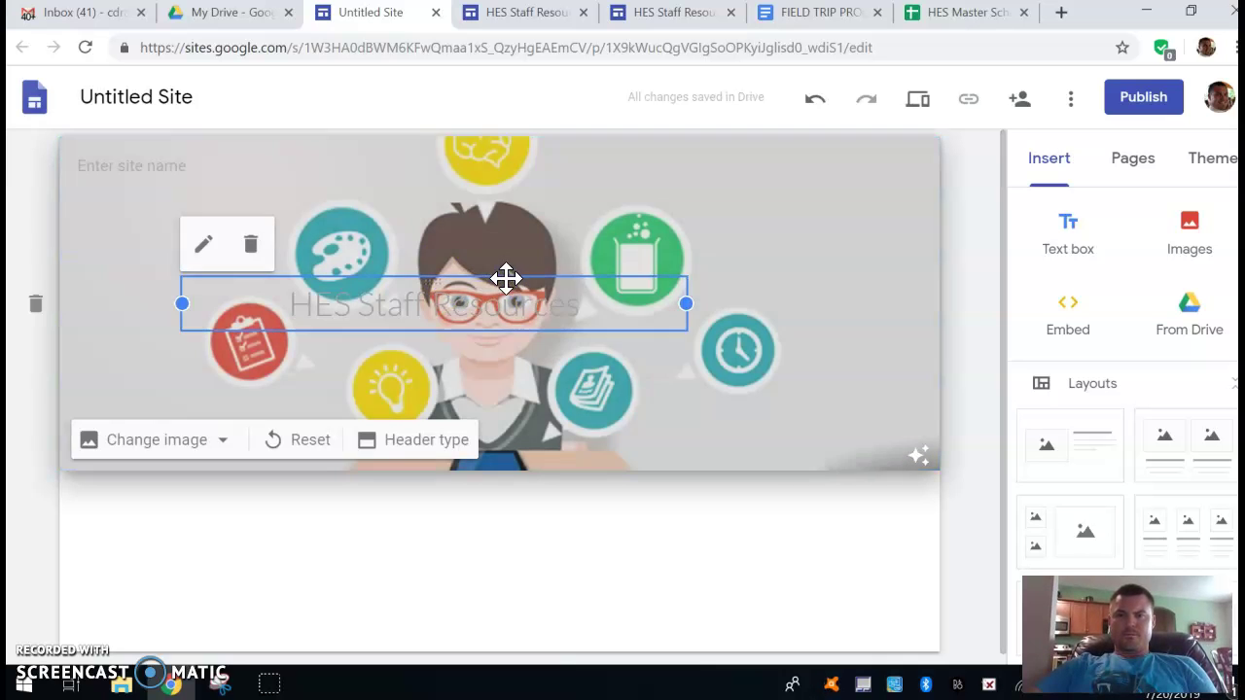
{"action": "left_click", "coordinate": [430, 279]}
{"action": "left_click_drag", "start_coordinate": [430, 279], "coordinate": [496, 279]}
{"action": "left_click", "coordinate": [389, 375]}
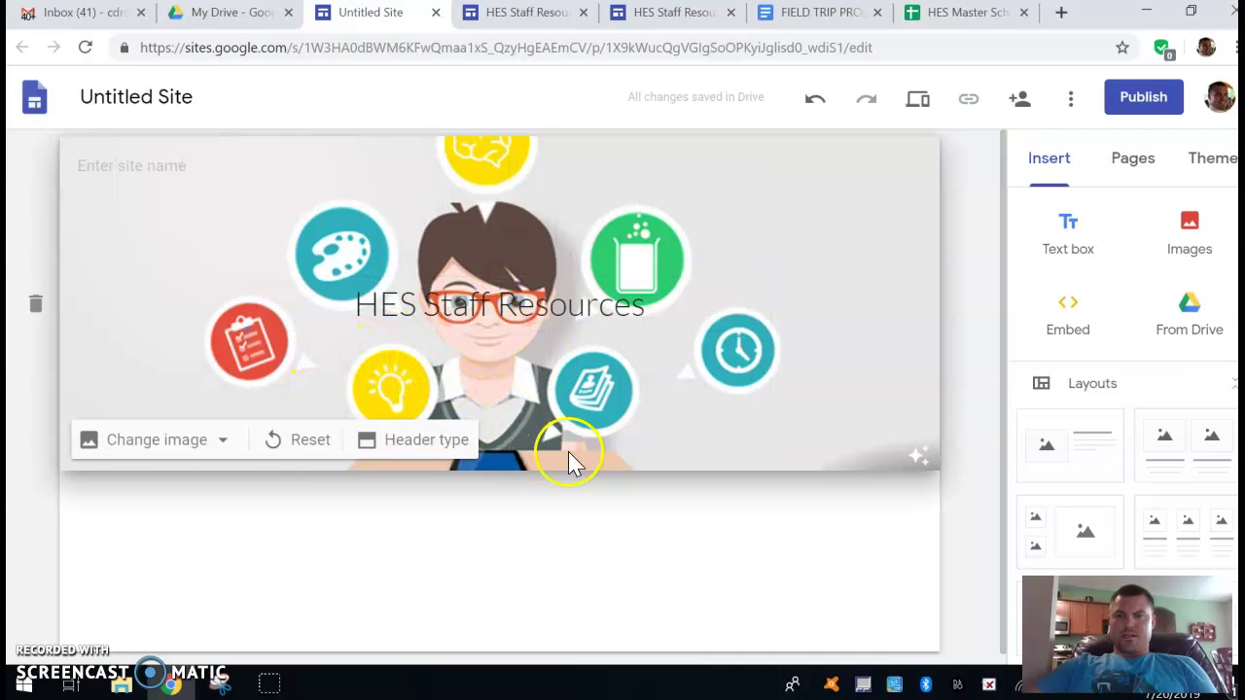
Turn the header image's readability adjustment off and back on.
{"action": "scroll", "coordinate": [628, 366], "scroll_direction": "down", "scroll_amount": 1}
{"action": "scroll", "coordinate": [628, 366], "scroll_direction": "up", "scroll_amount": 1}
{"action": "scroll", "coordinate": [628, 377], "scroll_direction": "down", "scroll_amount": 1}
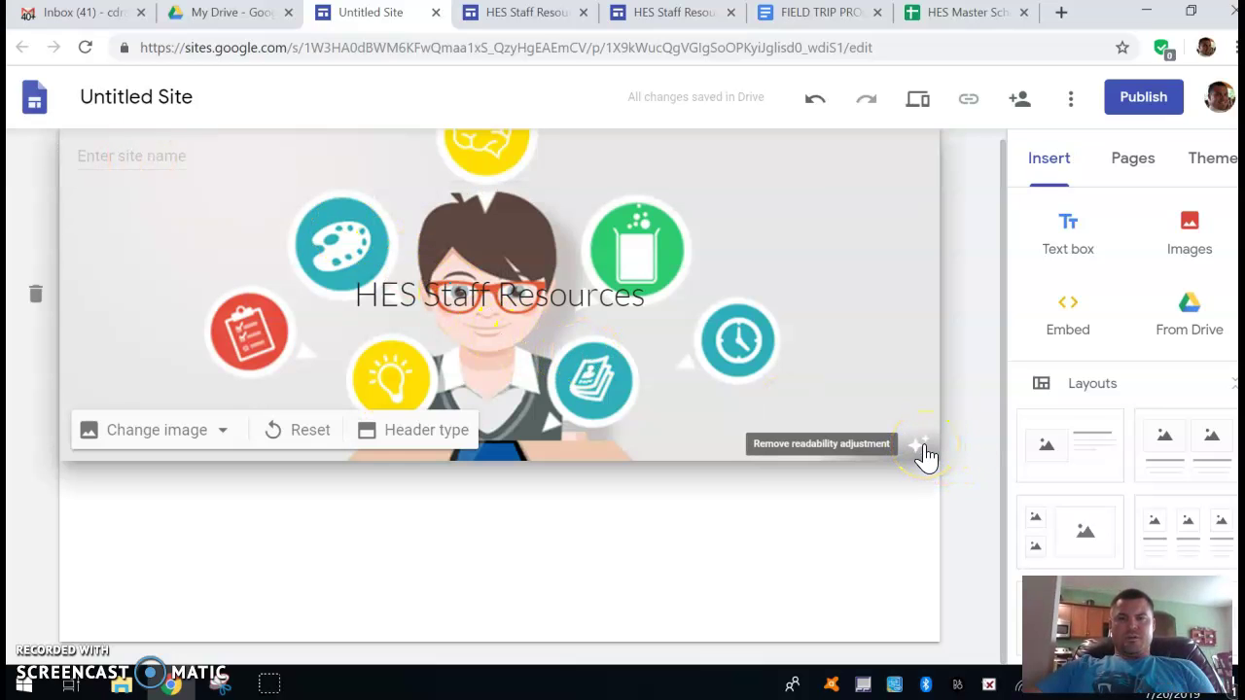
{"action": "left_click", "coordinate": [924, 447]}
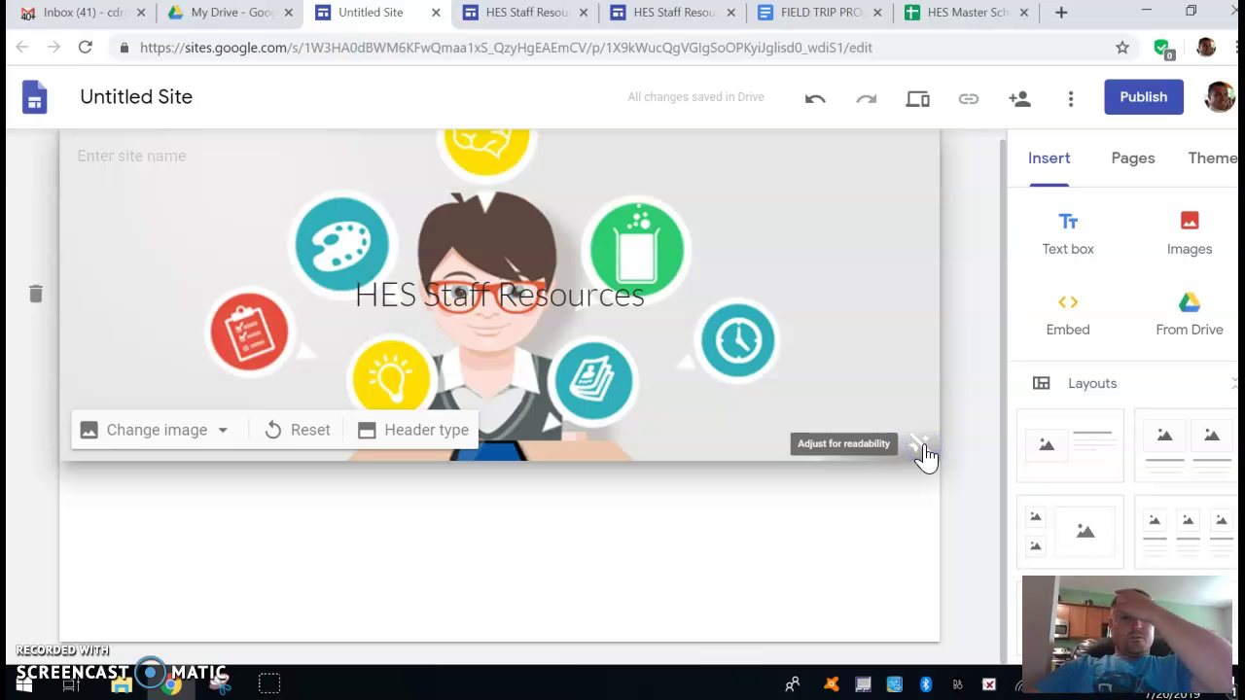
{"action": "left_click", "coordinate": [924, 448]}
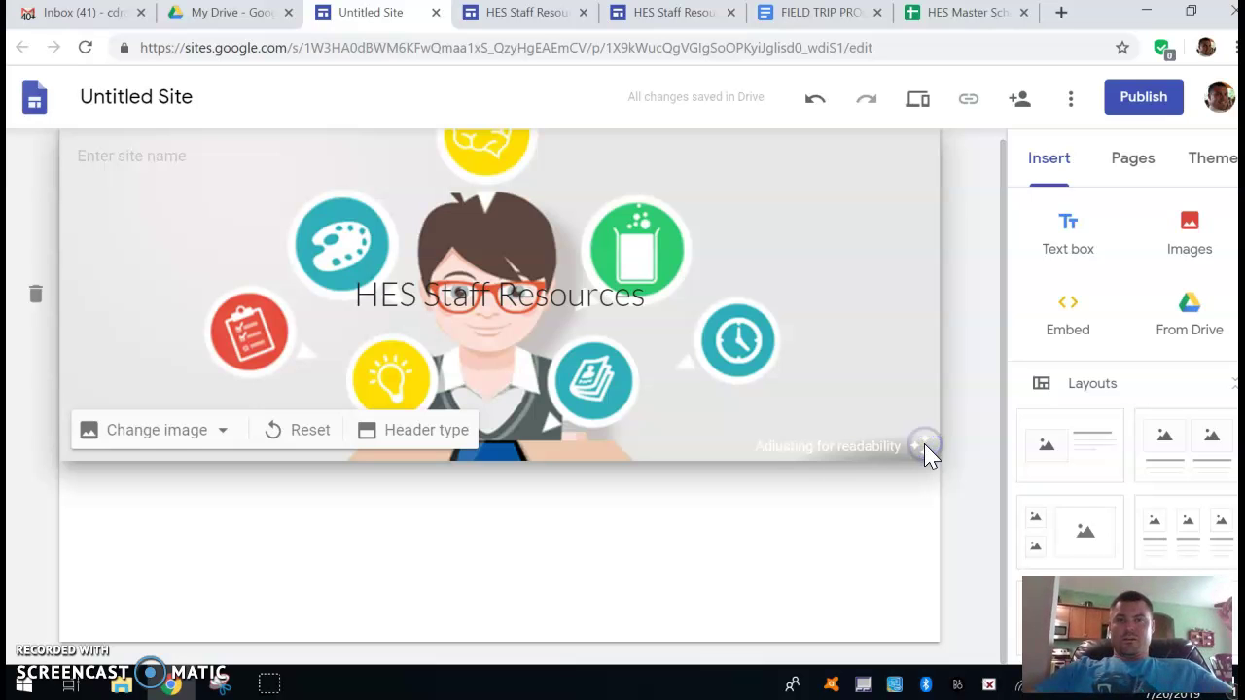
Enter "HES Staff Resources" as the site name.
{"action": "left_click", "coordinate": [423, 294]}
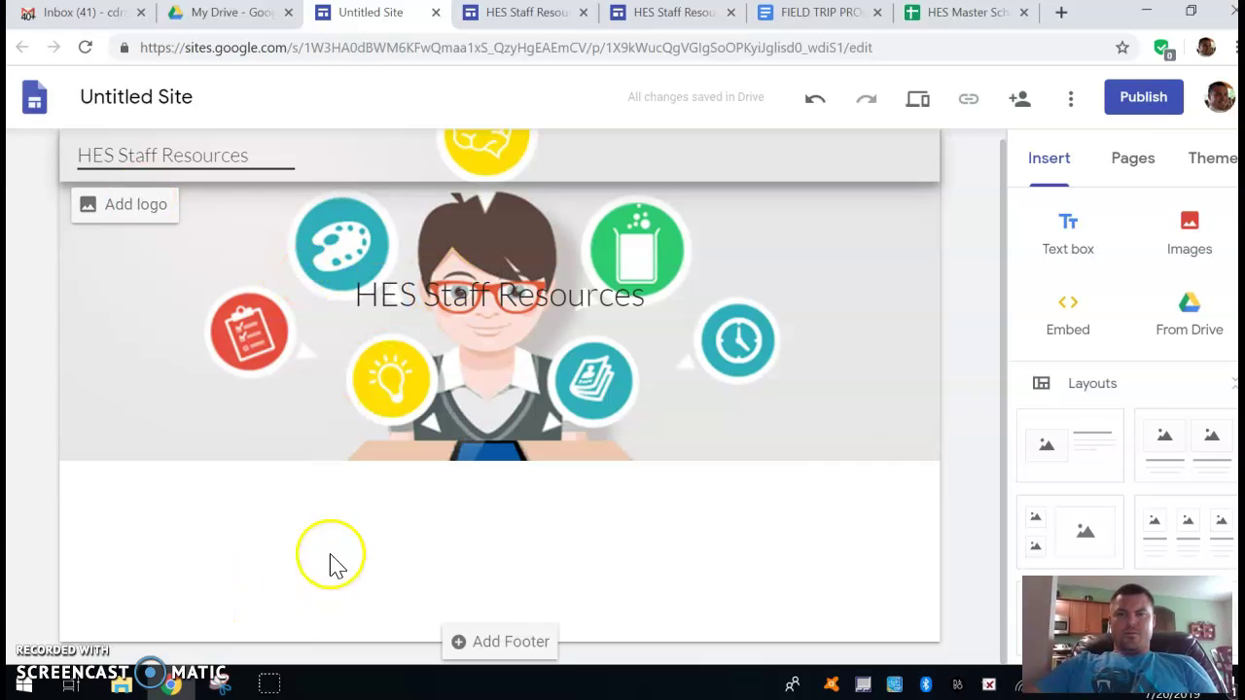
{"action": "left_click", "coordinate": [166, 535]}
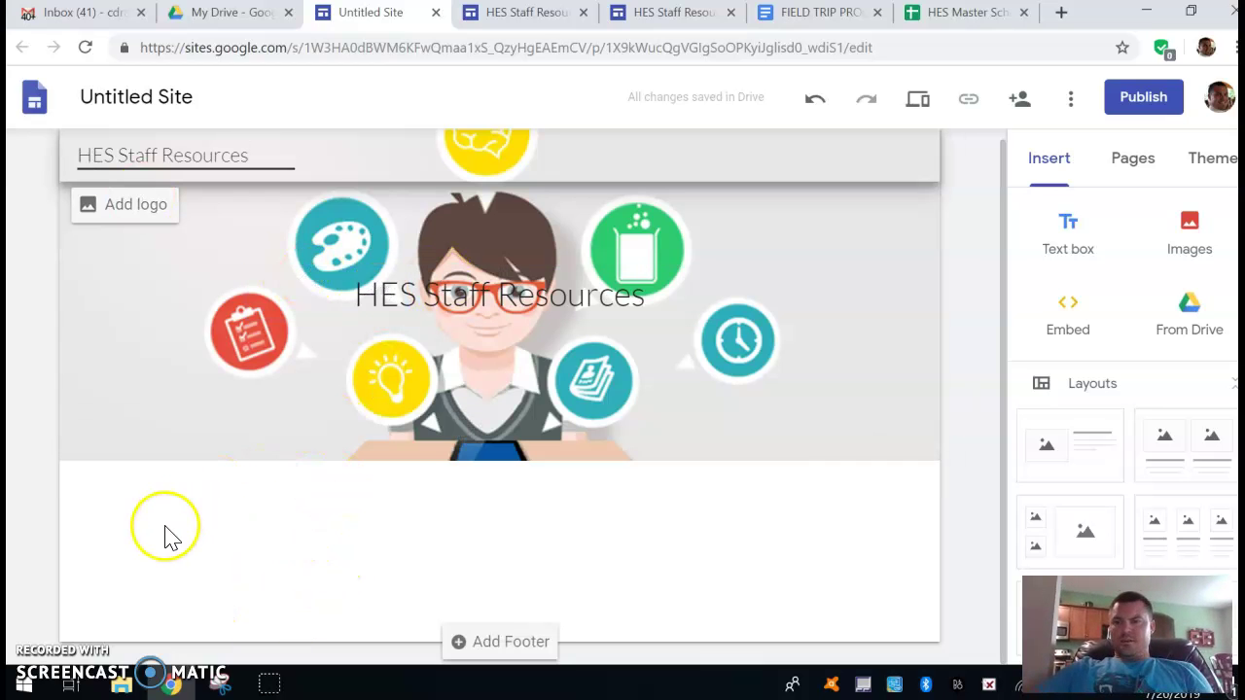
Start inserting an image in the blank area below the header and search Google images for "schedule".
{"action": "double_click", "coordinate": [134, 495]}
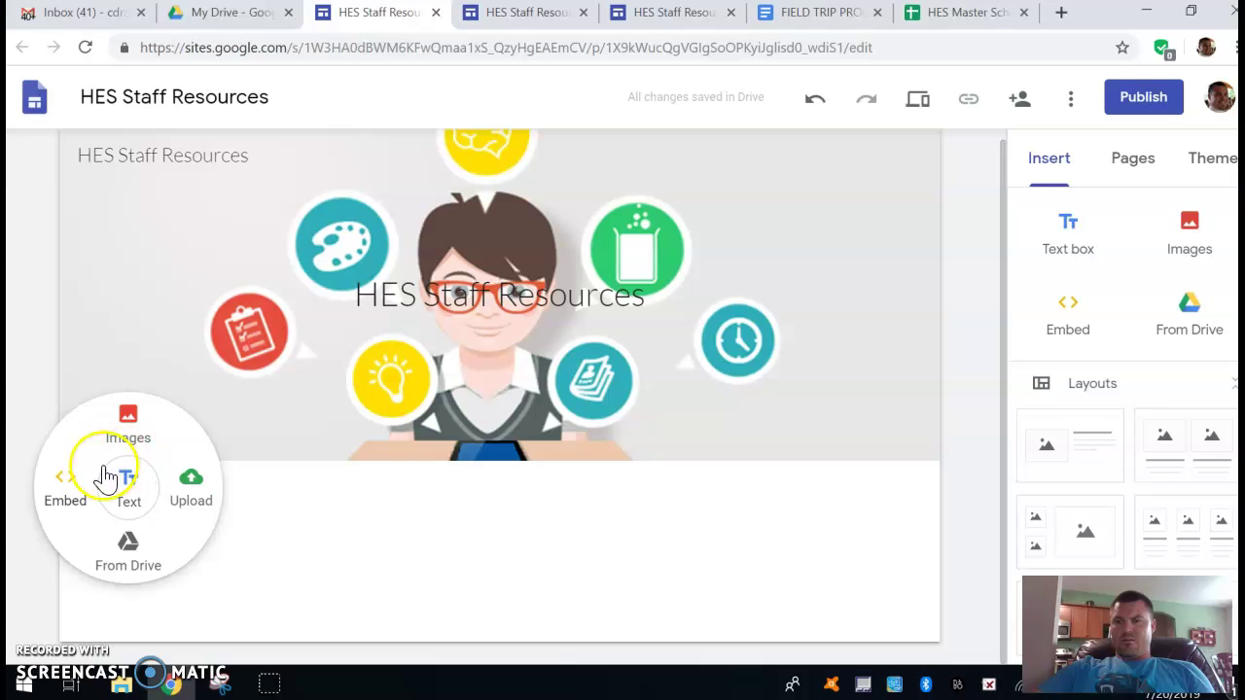
{"action": "left_click", "coordinate": [127, 428]}
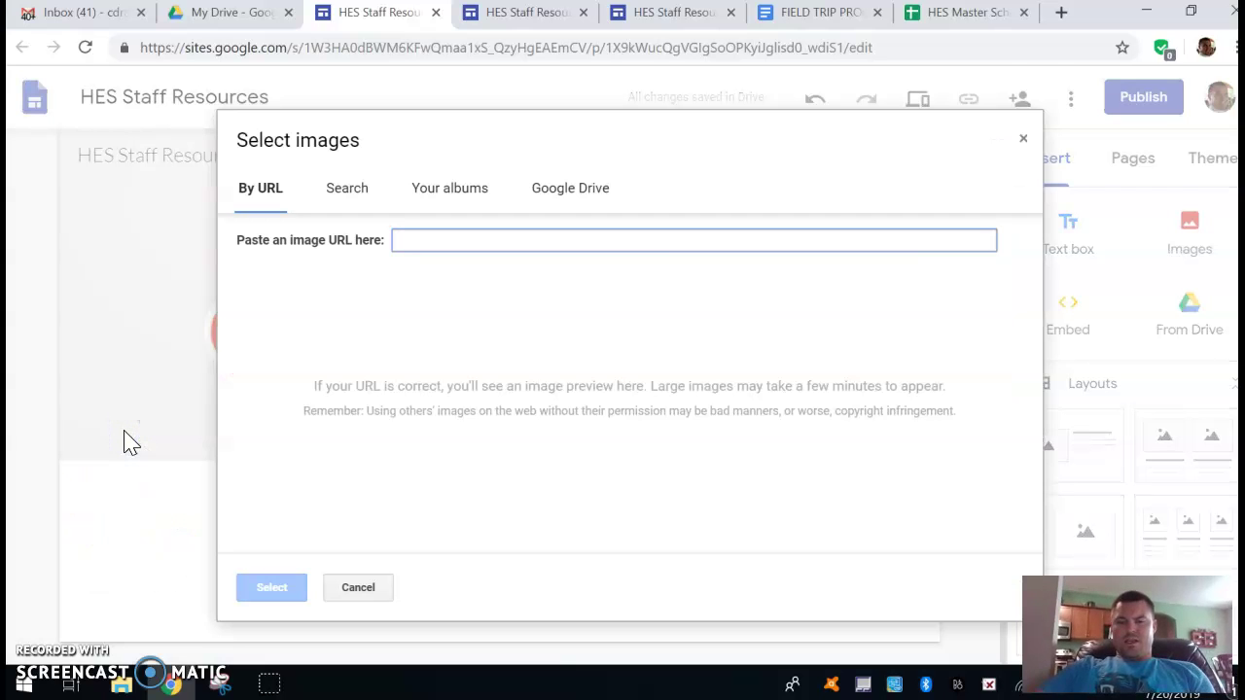
{"action": "type", "text": "schedule"}
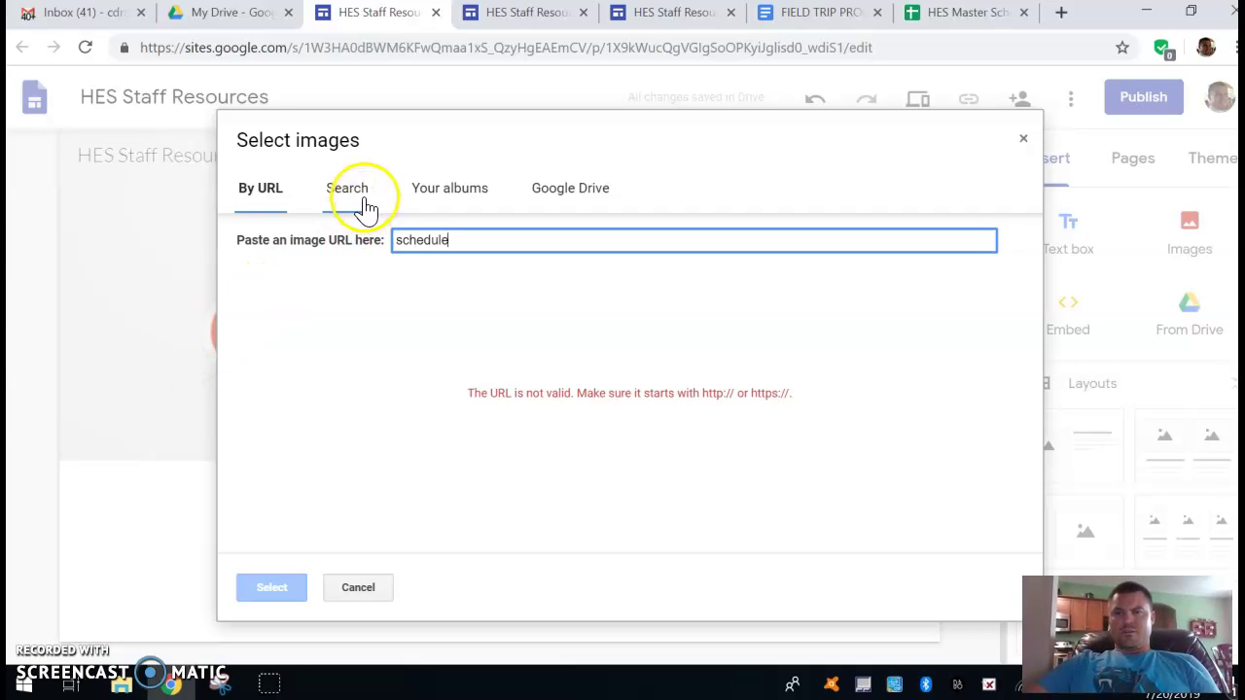
{"action": "left_click", "coordinate": [360, 198]}
{"action": "type", "text": "s"}
{"action": "key", "text": "BackSpace"}
{"action": "type", "text": "sched"}
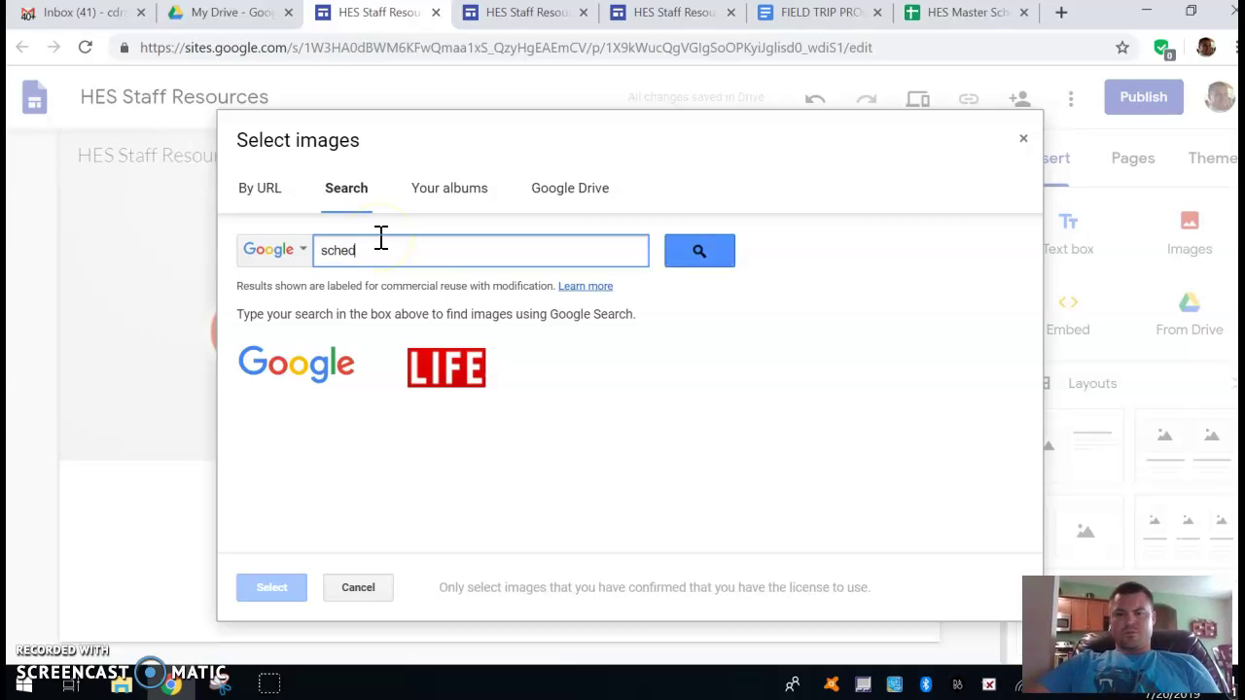
{"action": "key", "text": "Return"}
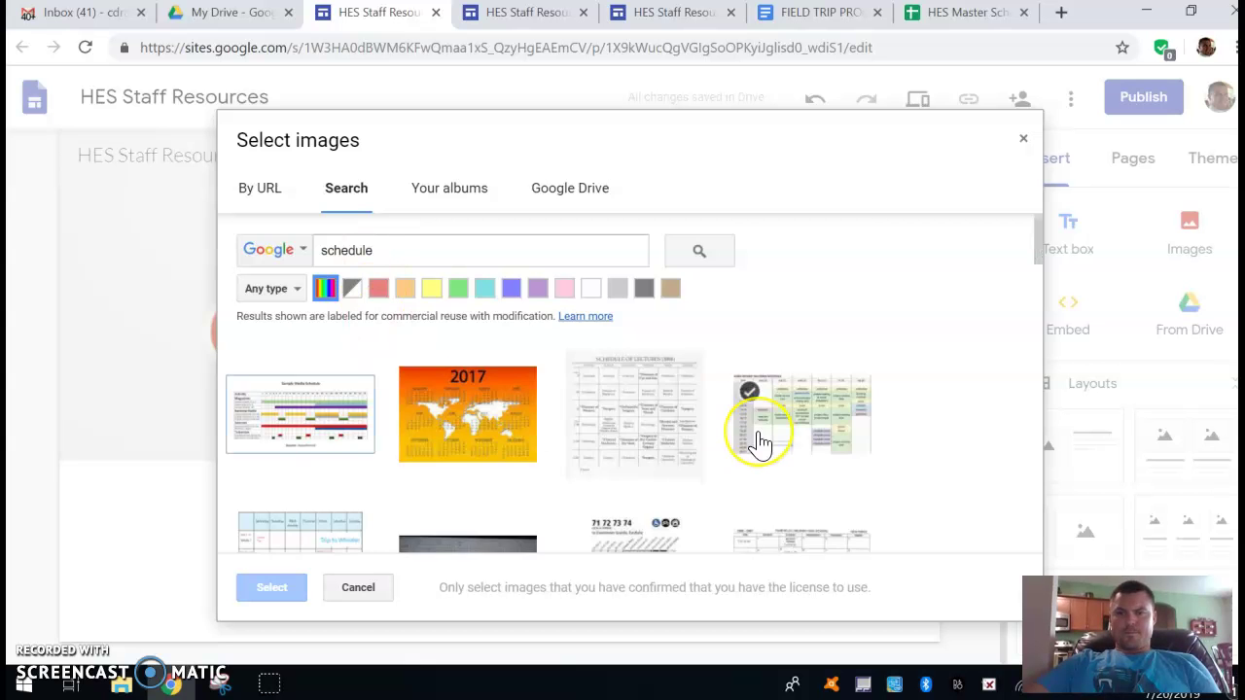
Insert only the yellow-and-white calendar photo from the results and shrink it to about half its width.
{"action": "scroll", "coordinate": [756, 436], "scroll_direction": "down", "scroll_amount": 5}
{"action": "scroll", "coordinate": [756, 444], "scroll_direction": "down", "scroll_amount": 4}
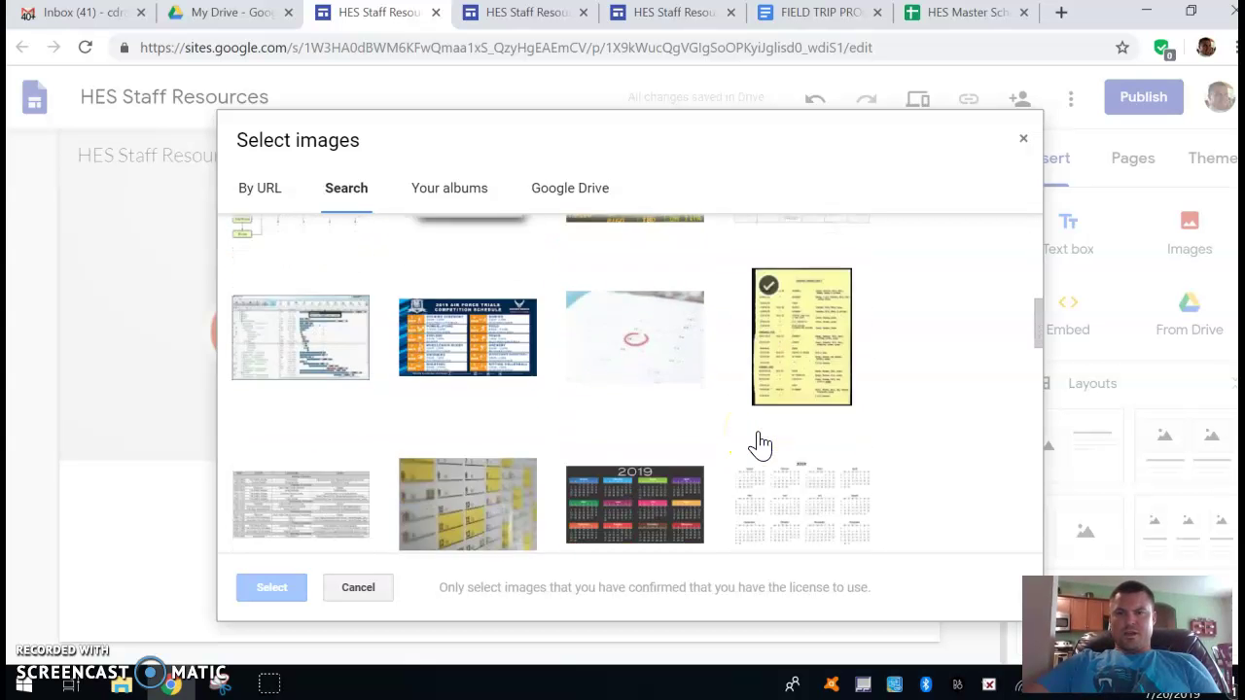
{"action": "scroll", "coordinate": [756, 445], "scroll_direction": "up", "scroll_amount": 2}
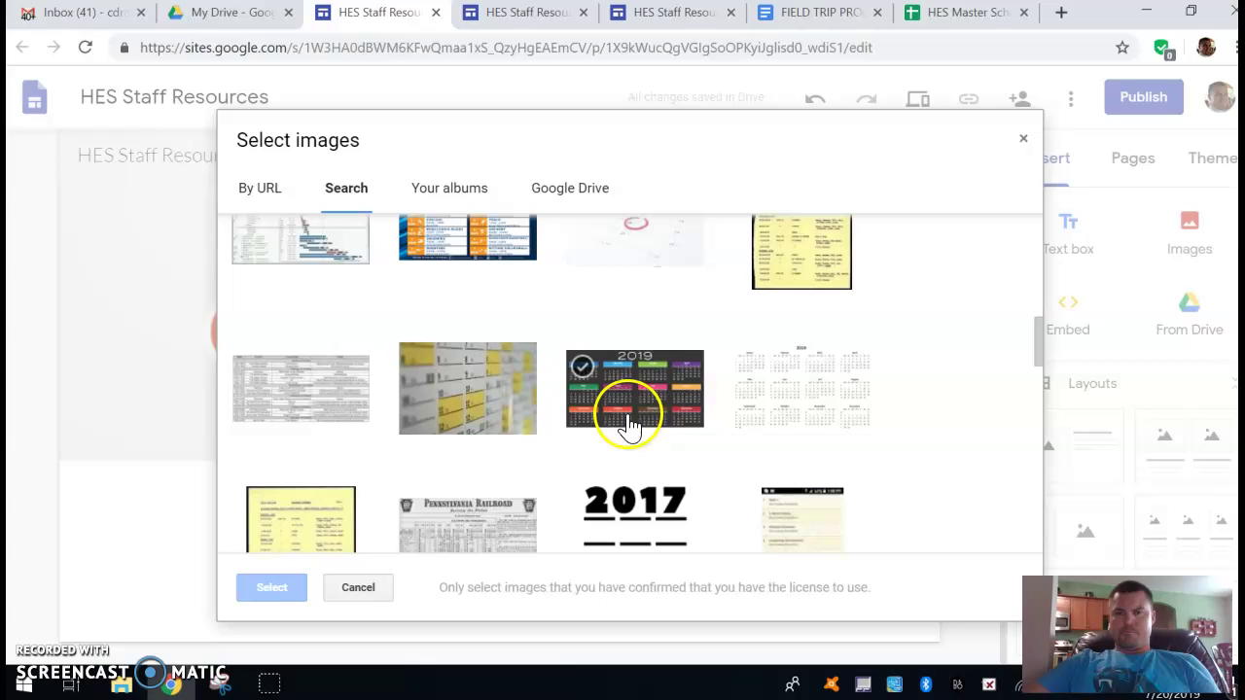
{"action": "left_click", "coordinate": [630, 425]}
{"action": "left_click", "coordinate": [517, 415]}
{"action": "left_click", "coordinate": [597, 380]}
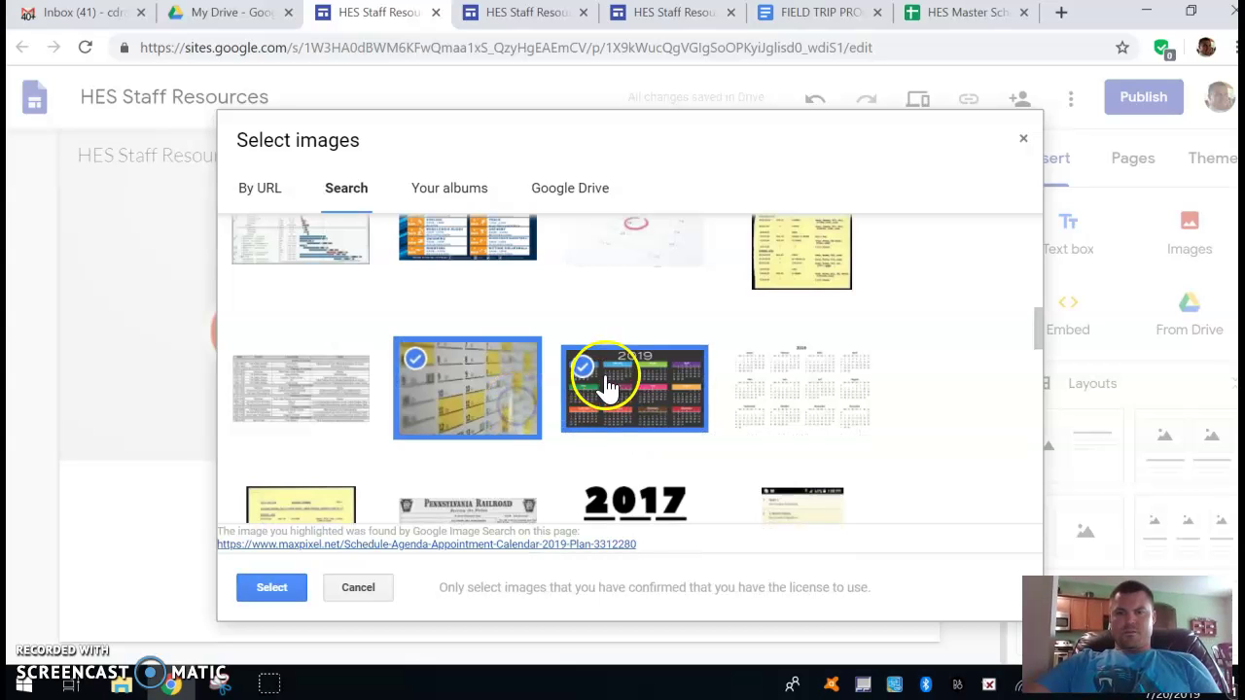
{"action": "left_click", "coordinate": [273, 593]}
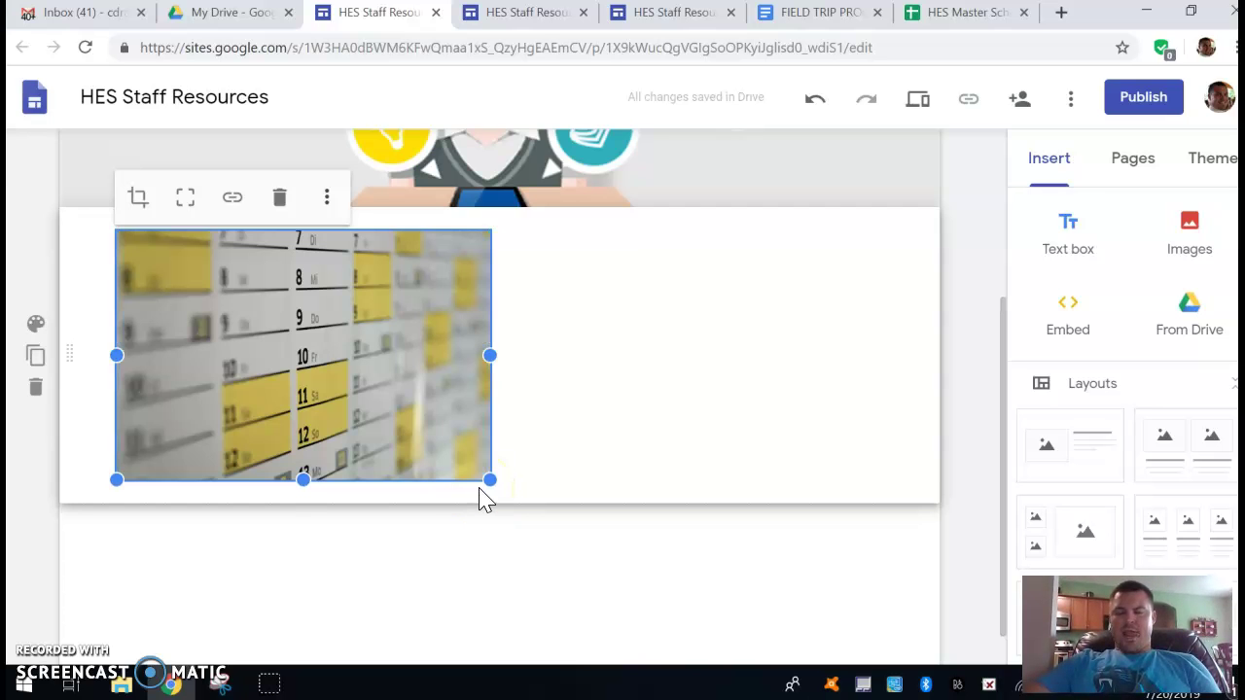
{"action": "left_click_drag", "start_coordinate": [489, 478], "coordinate": [287, 354]}
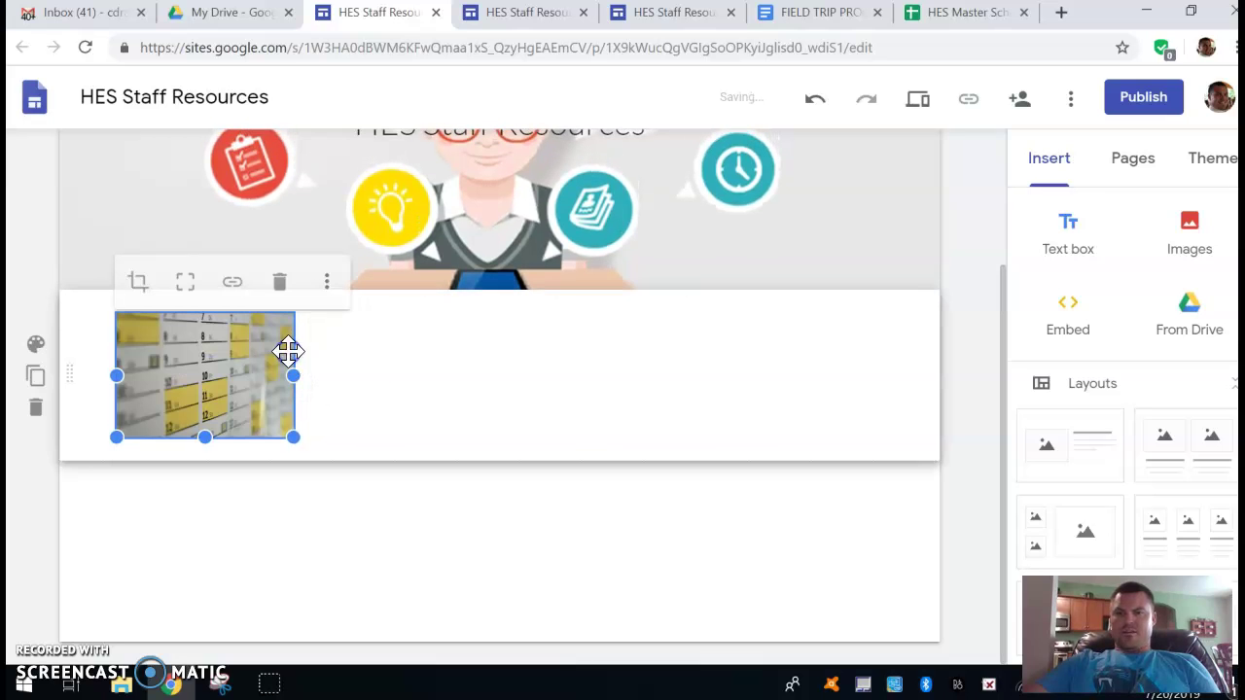
{"action": "left_click", "coordinate": [334, 425]}
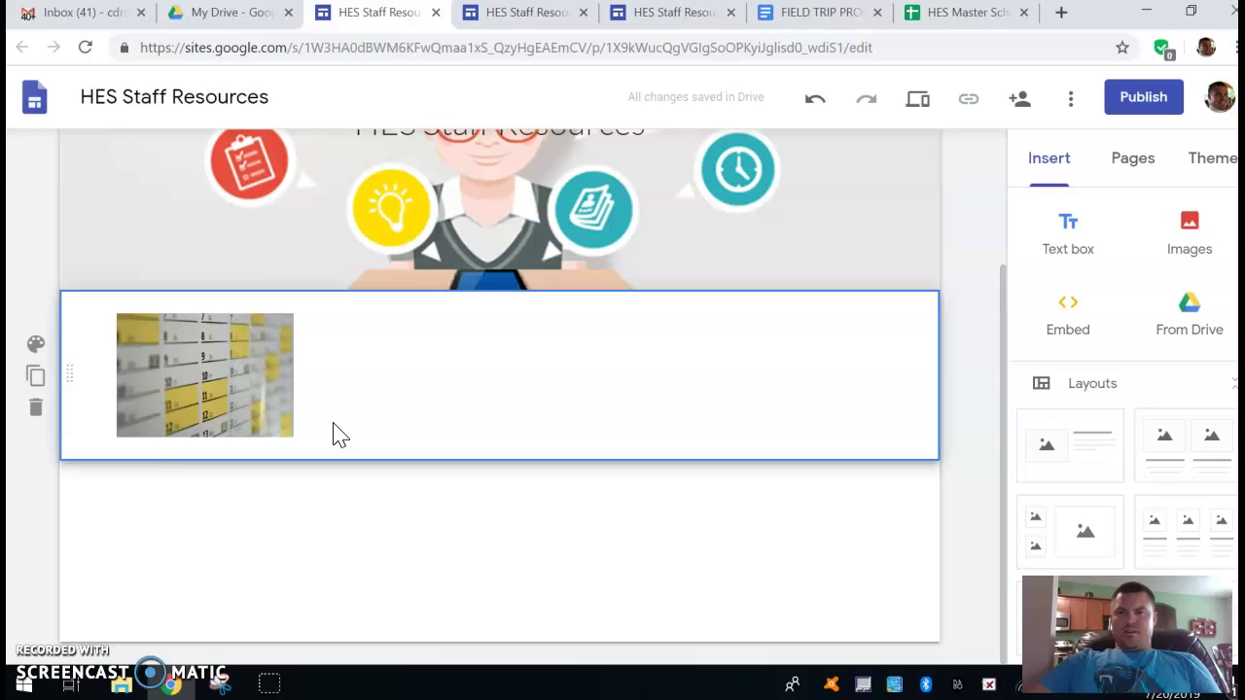
Add a text box directly beneath the calendar photo with the caption "Master Calendar".
{"action": "double_click", "coordinate": [208, 440]}
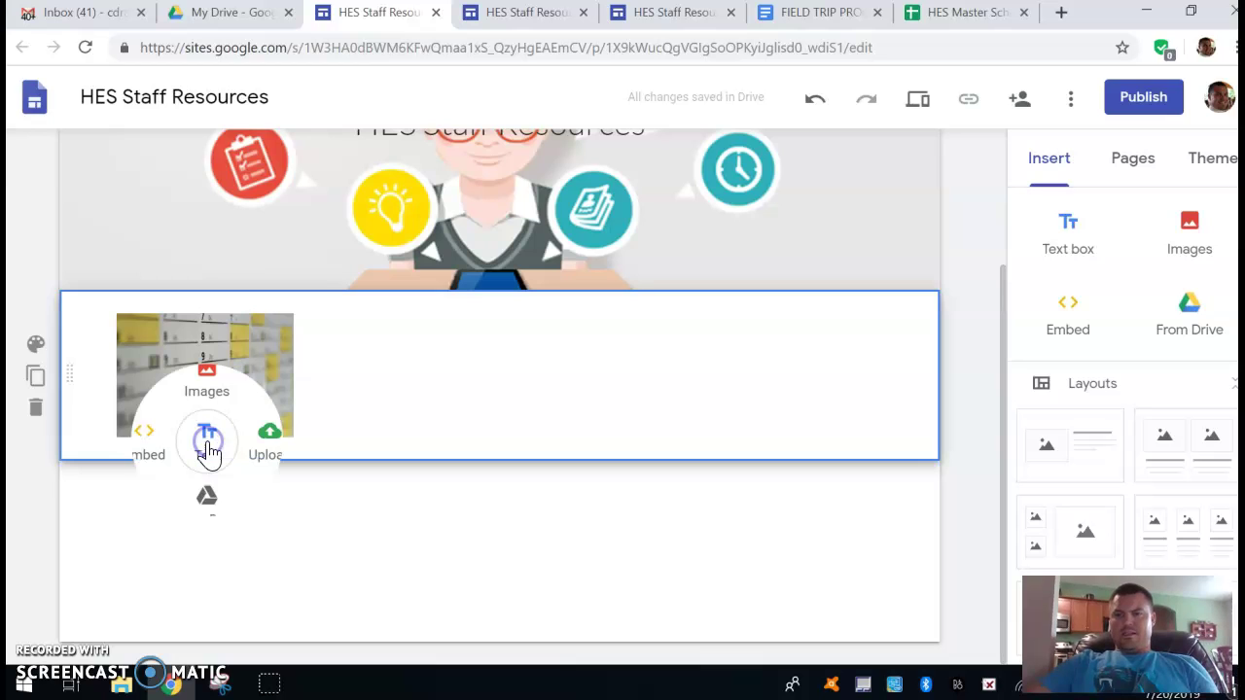
{"action": "left_click", "coordinate": [330, 431]}
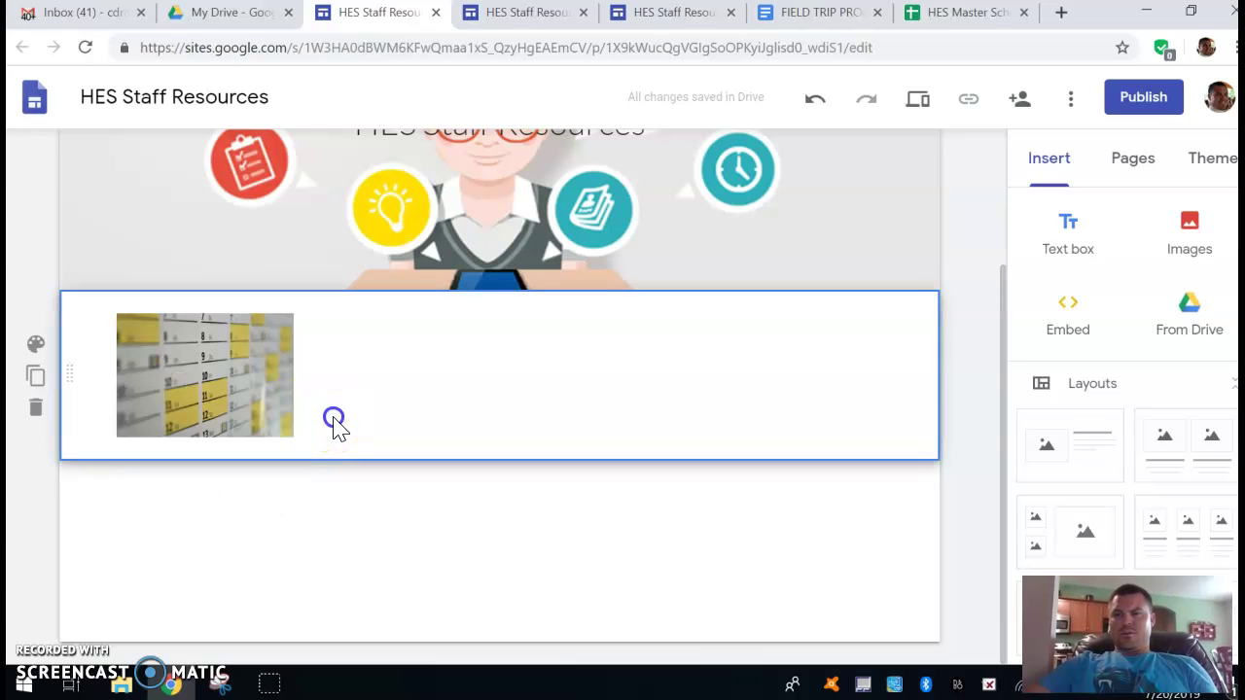
{"action": "left_click", "coordinate": [243, 399]}
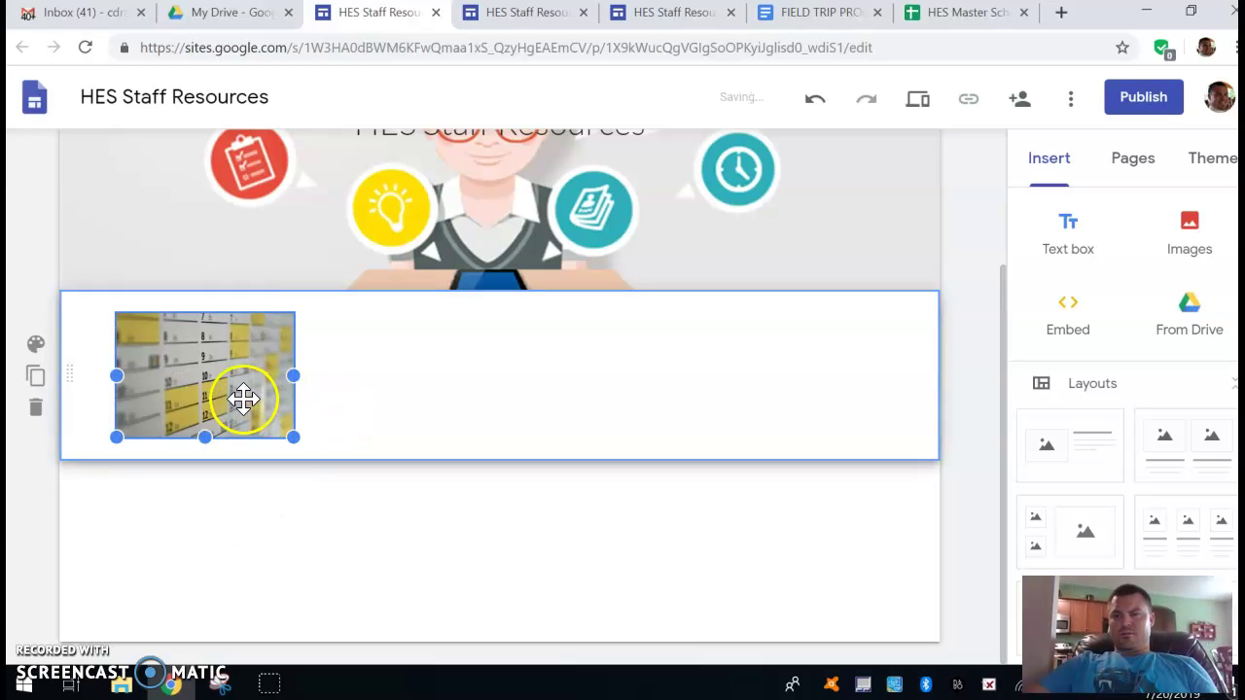
{"action": "double_click", "coordinate": [222, 454]}
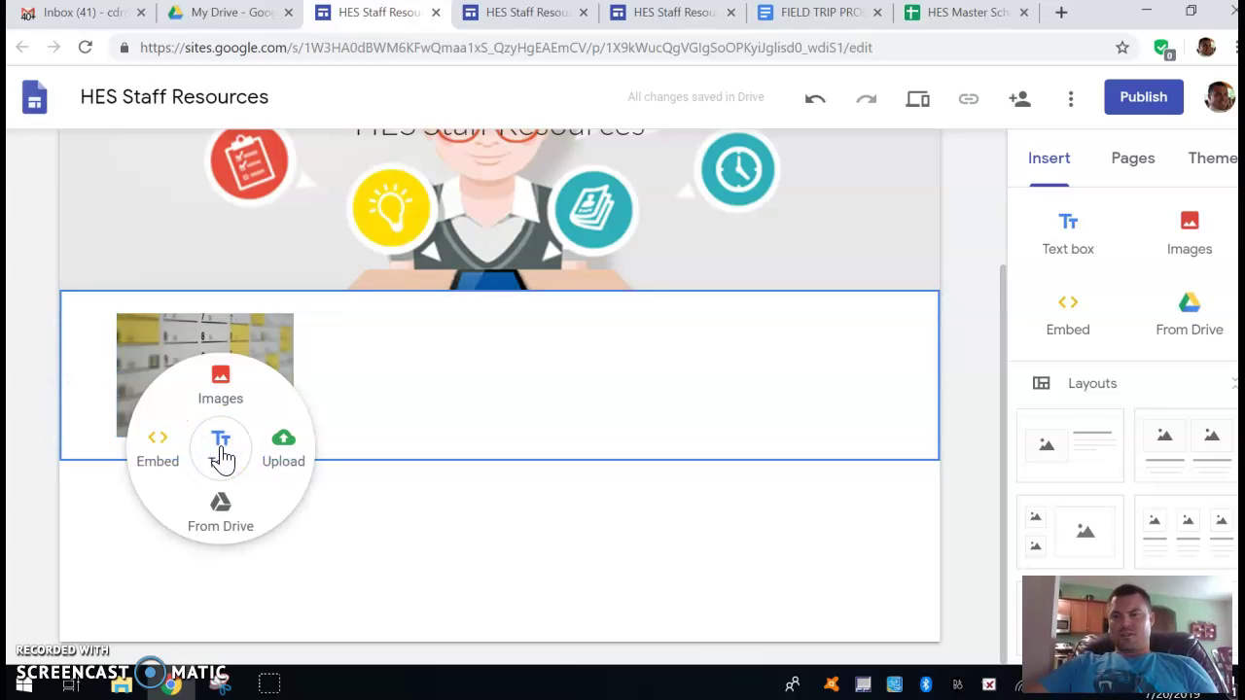
{"action": "left_click", "coordinate": [222, 445]}
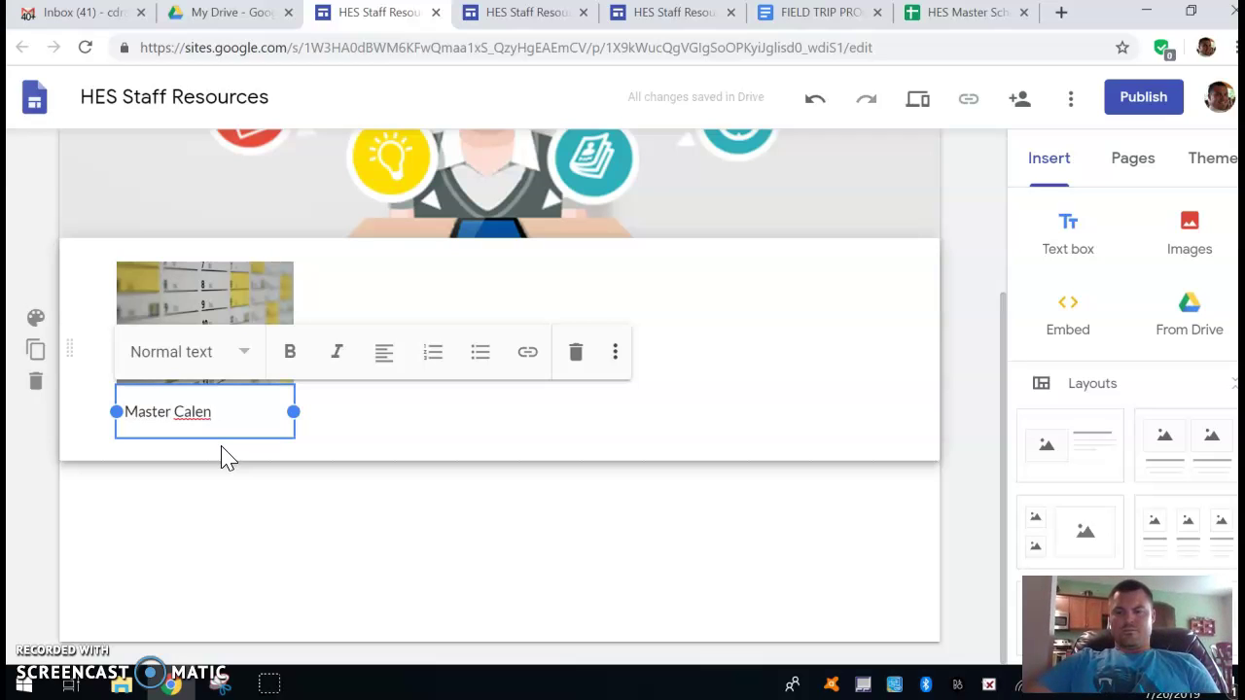
Center-align the "Master Calendar" caption, keeping the Normal text style.
{"action": "left_click", "coordinate": [388, 354]}
{"action": "left_click", "coordinate": [383, 409]}
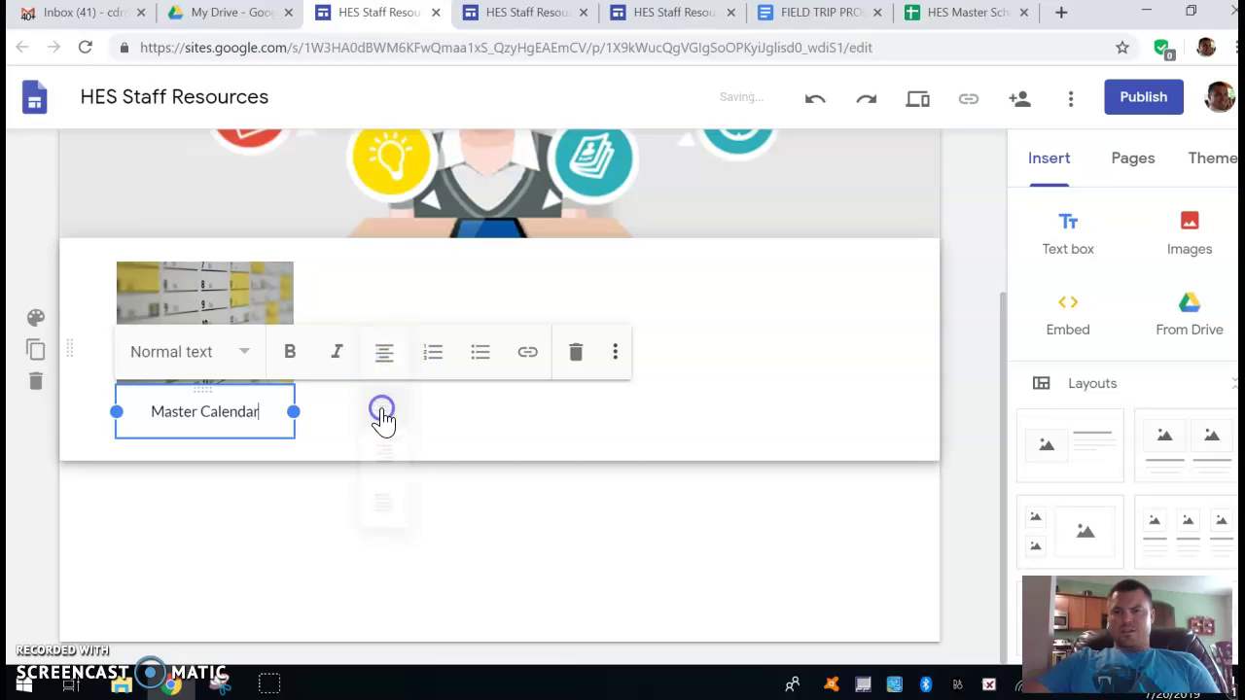
{"action": "left_click", "coordinate": [248, 353]}
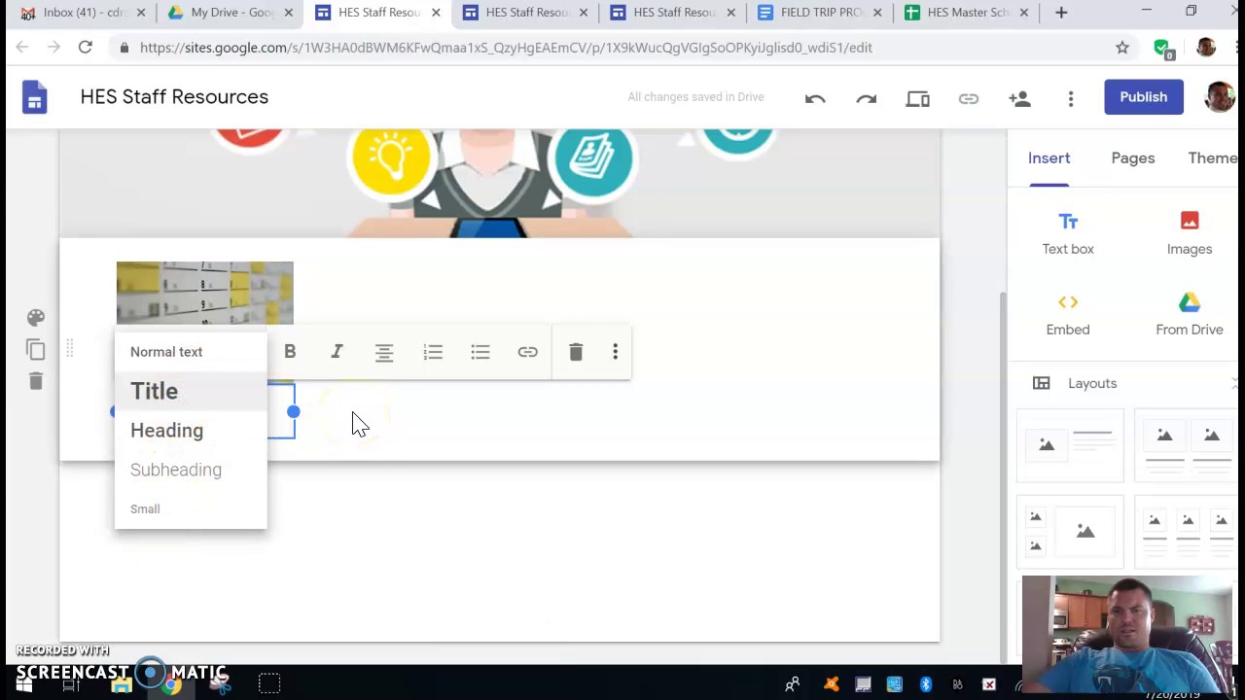
{"action": "left_click", "coordinate": [289, 353]}
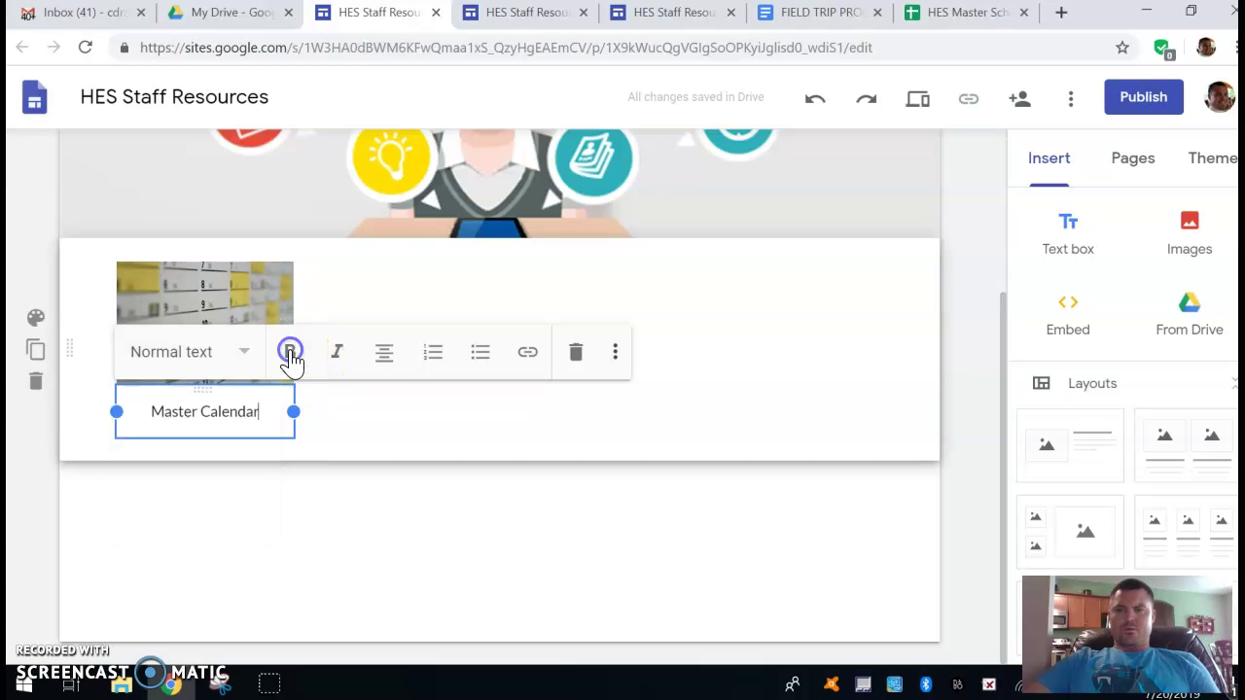
{"action": "left_click", "coordinate": [373, 416]}
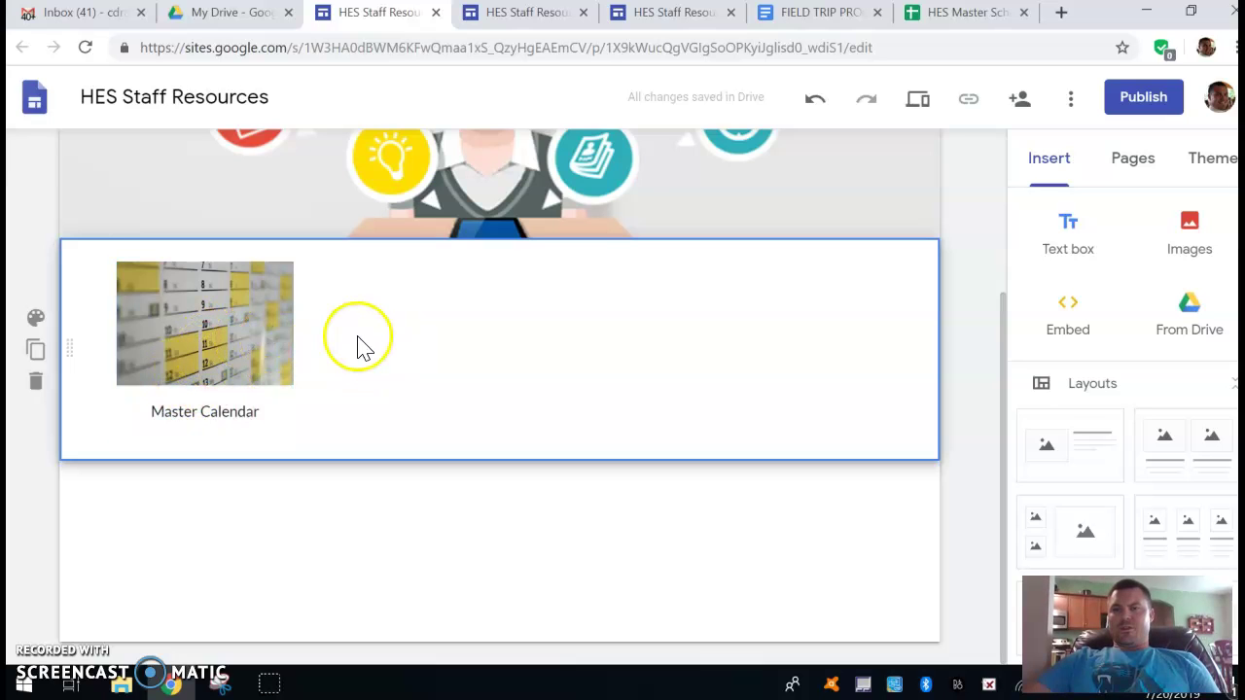
Select the calendar photo and copy the web address of the HES Master Schedule 2019-2020 spreadsheet.
{"action": "left_click", "coordinate": [257, 324]}
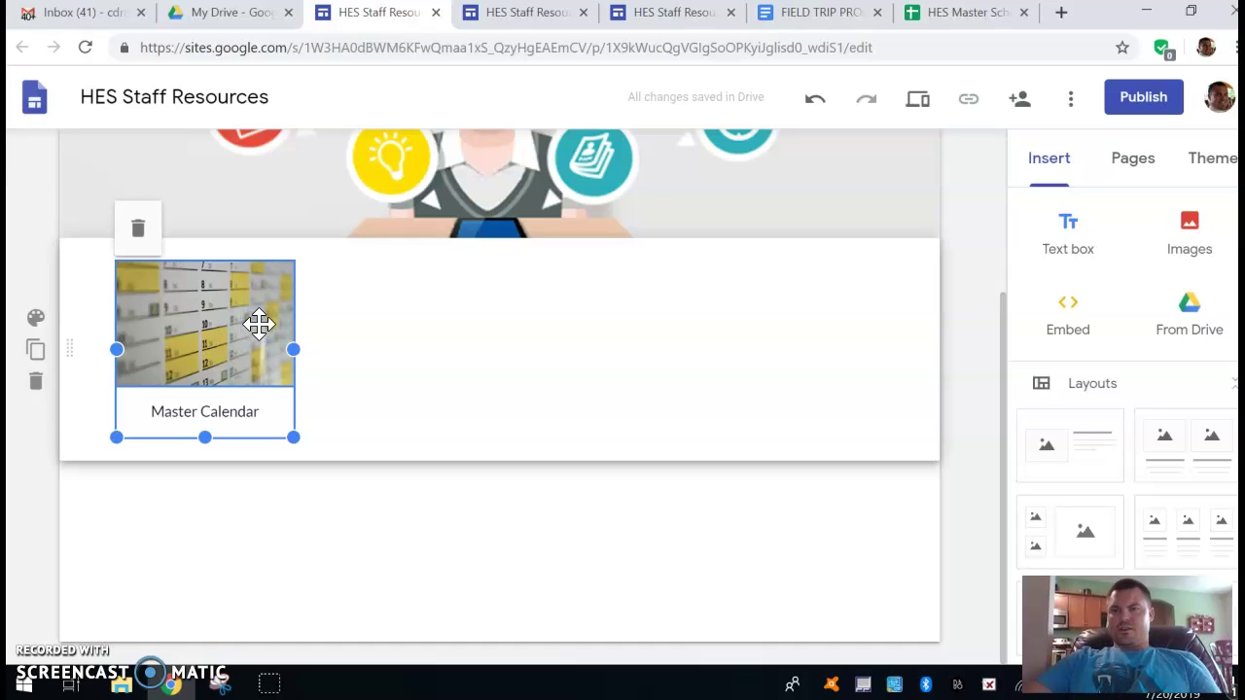
{"action": "left_click", "coordinate": [258, 324]}
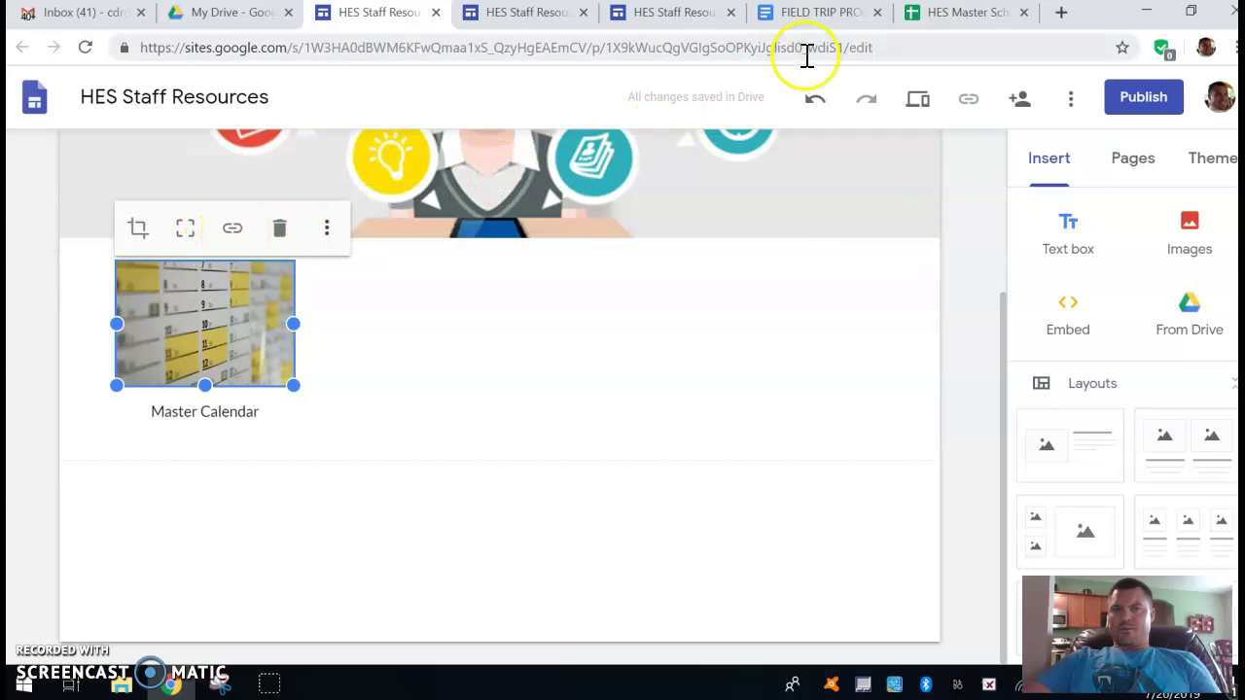
{"action": "left_click", "coordinate": [952, 13]}
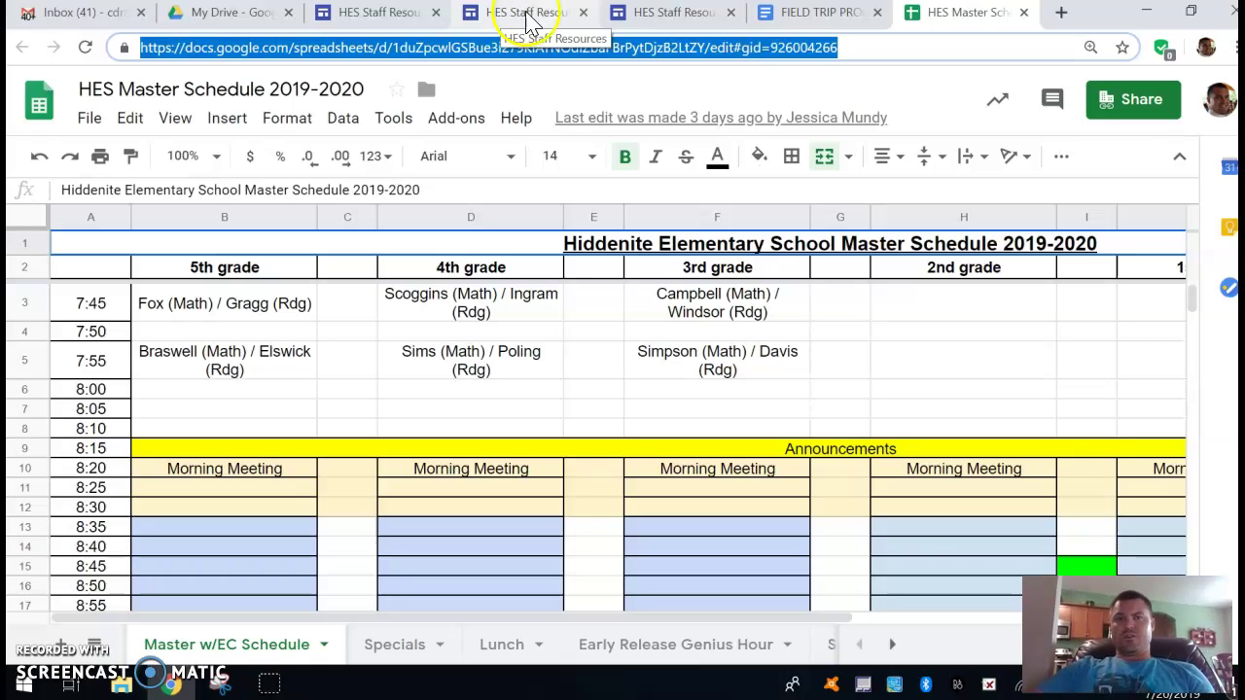
Close the existing HES site's editor and its published page, and return to the new HES Staff Resources site.
{"action": "left_click", "coordinate": [652, 15]}
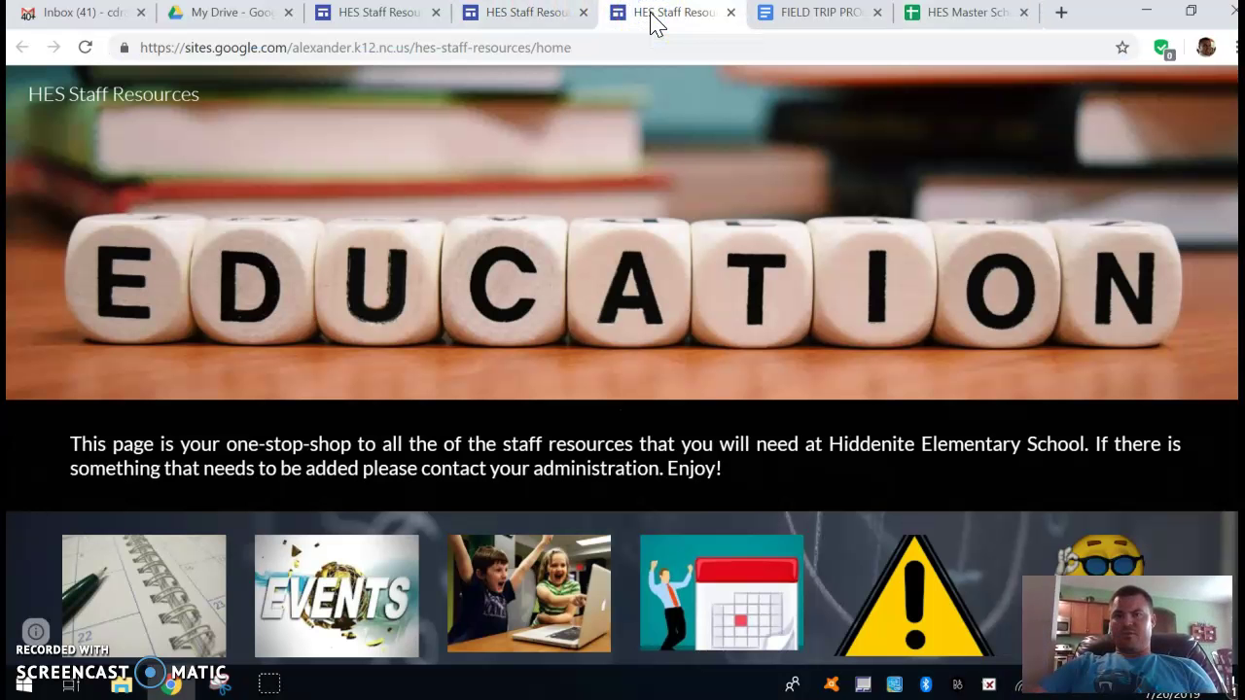
{"action": "left_click", "coordinate": [513, 21]}
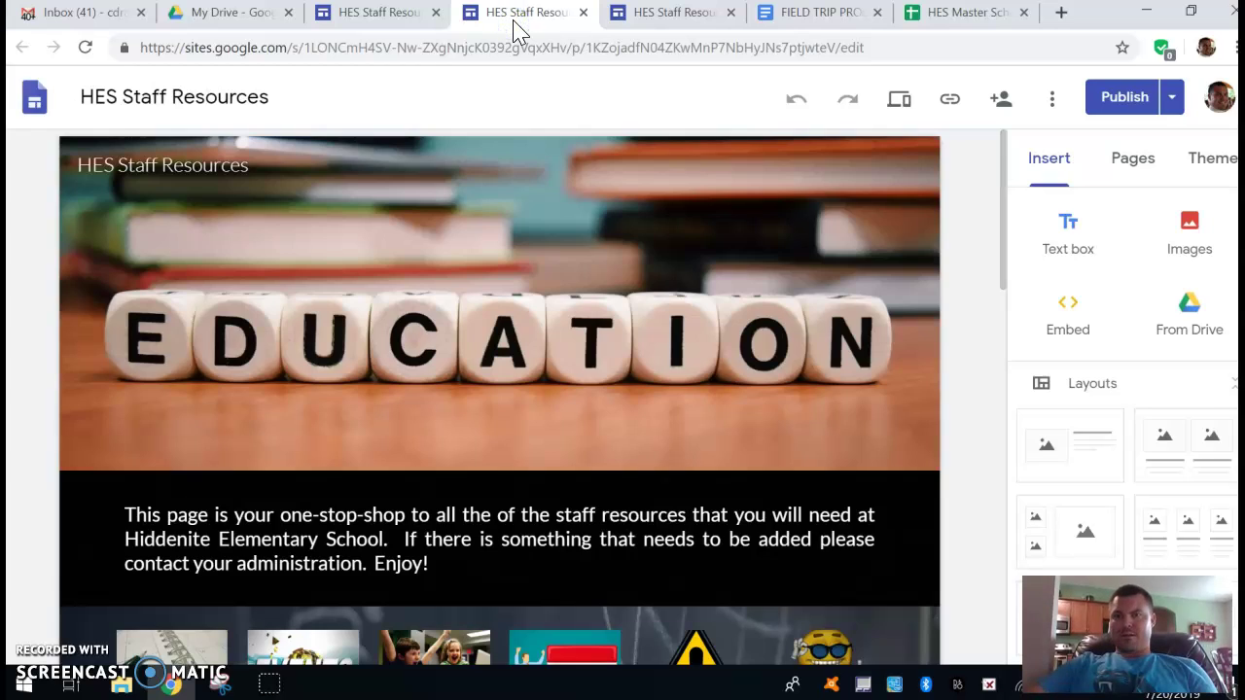
{"action": "left_click", "coordinate": [402, 31]}
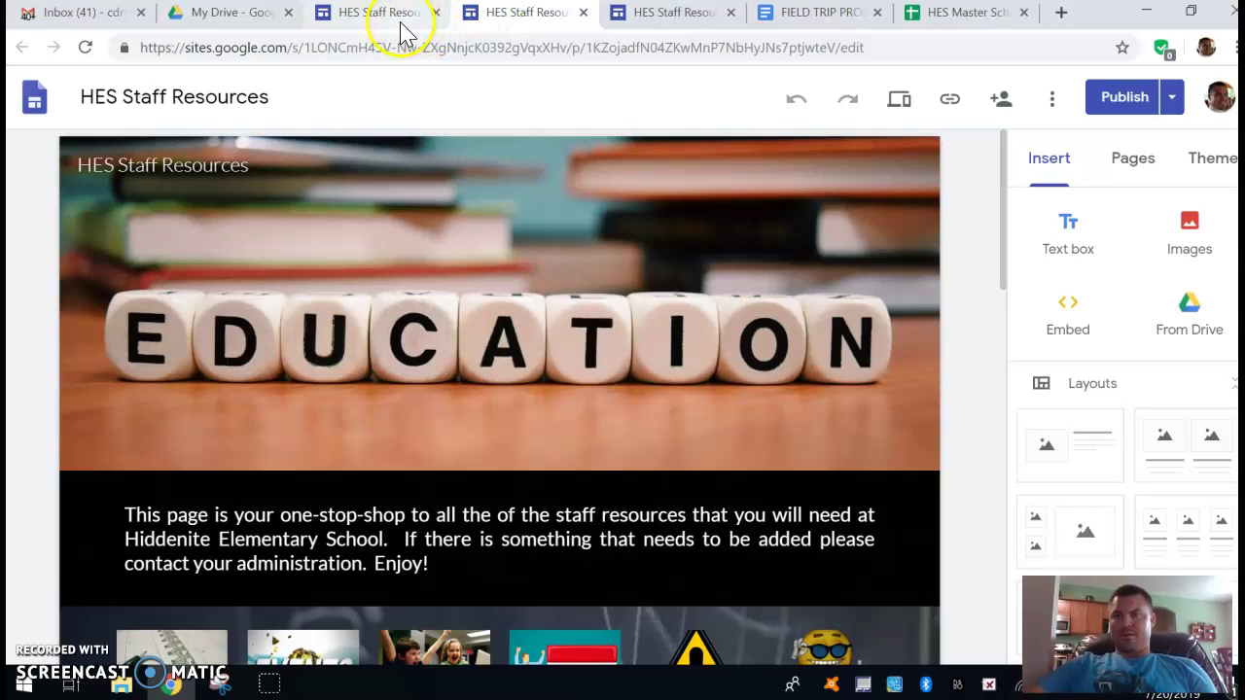
{"action": "left_click", "coordinate": [584, 13]}
{"action": "left_click", "coordinate": [585, 12]}
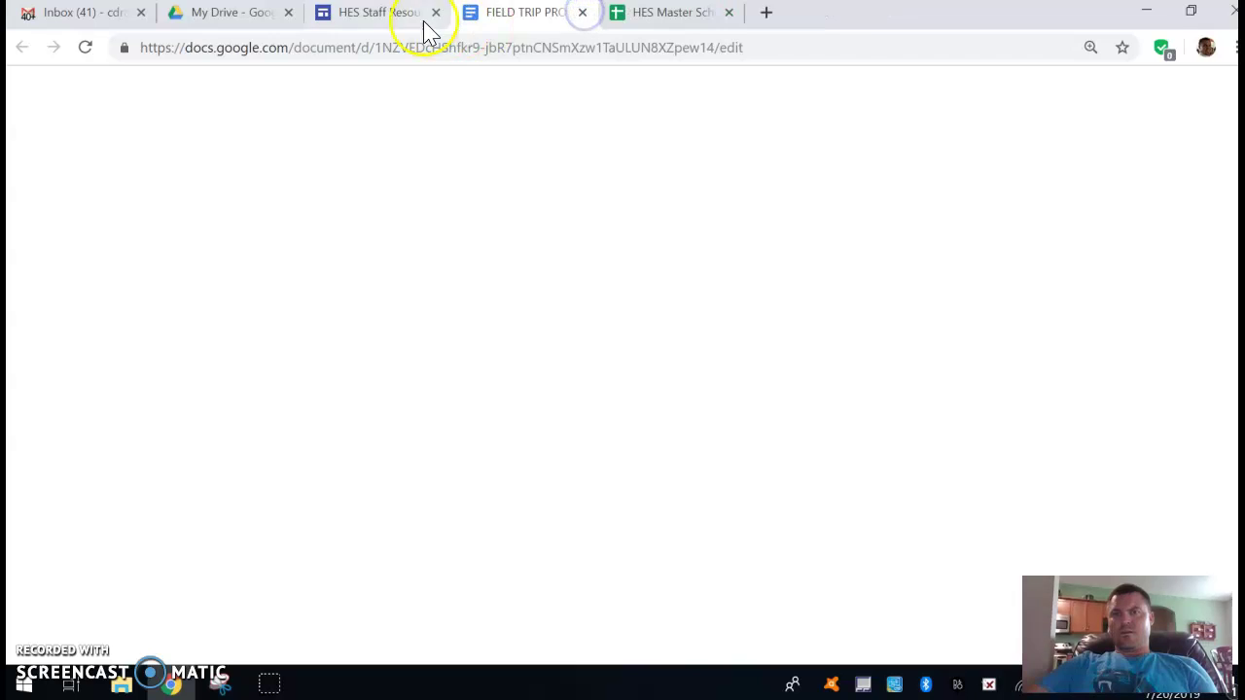
{"action": "left_click", "coordinate": [389, 20]}
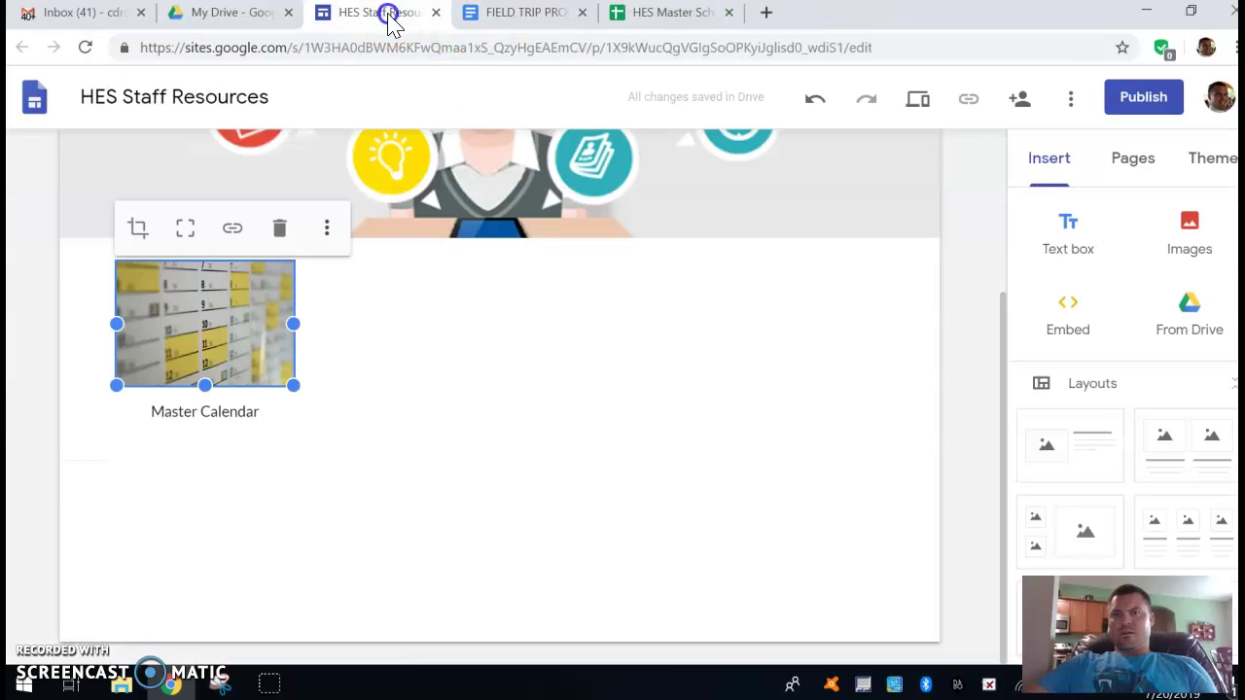
Link the calendar photo to the copied master schedule spreadsheet address.
{"action": "left_click", "coordinate": [236, 231]}
{"action": "key", "text": "ctrl+v"}
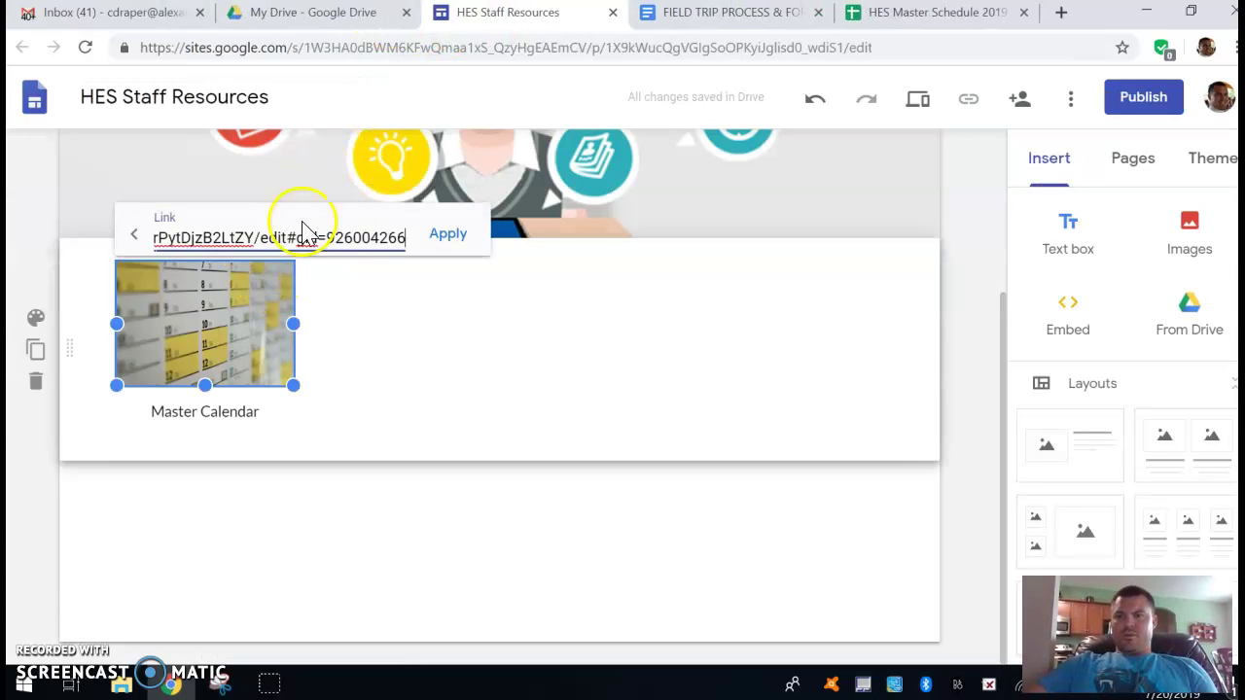
{"action": "left_click", "coordinate": [451, 235]}
{"action": "left_click", "coordinate": [443, 352]}
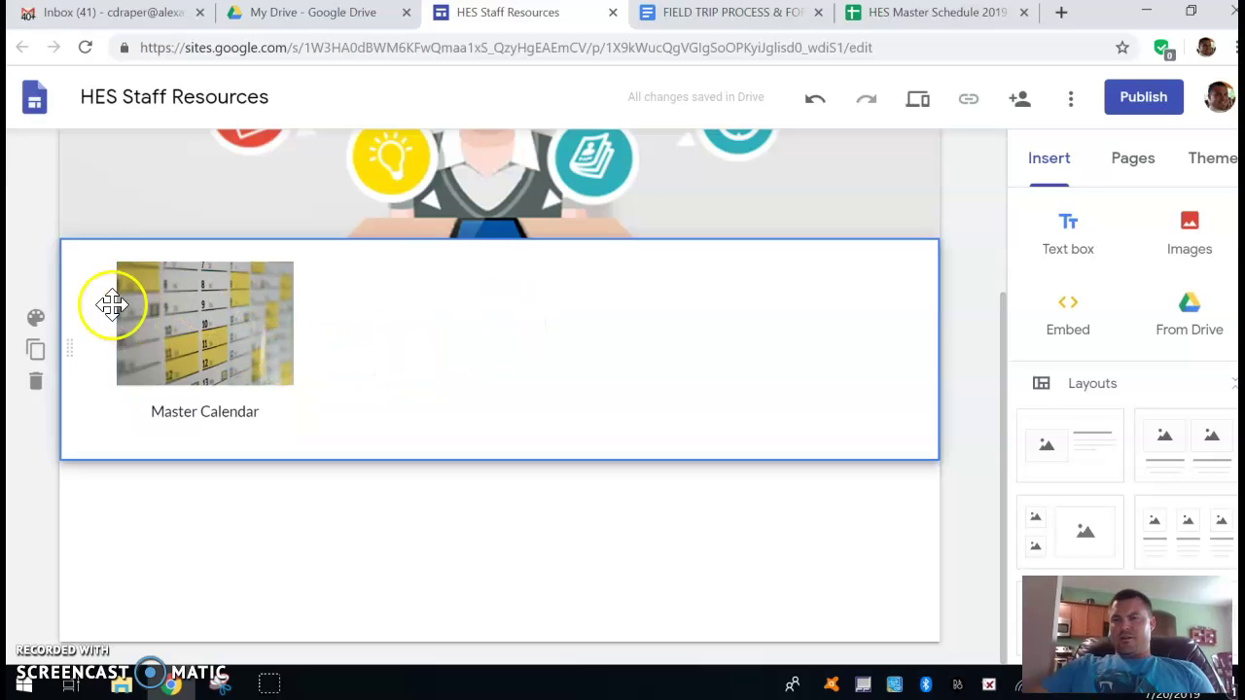
Try the Emphasis 1 and Emphasis 2 section styles on the calendar section.
{"action": "left_click", "coordinate": [36, 319]}
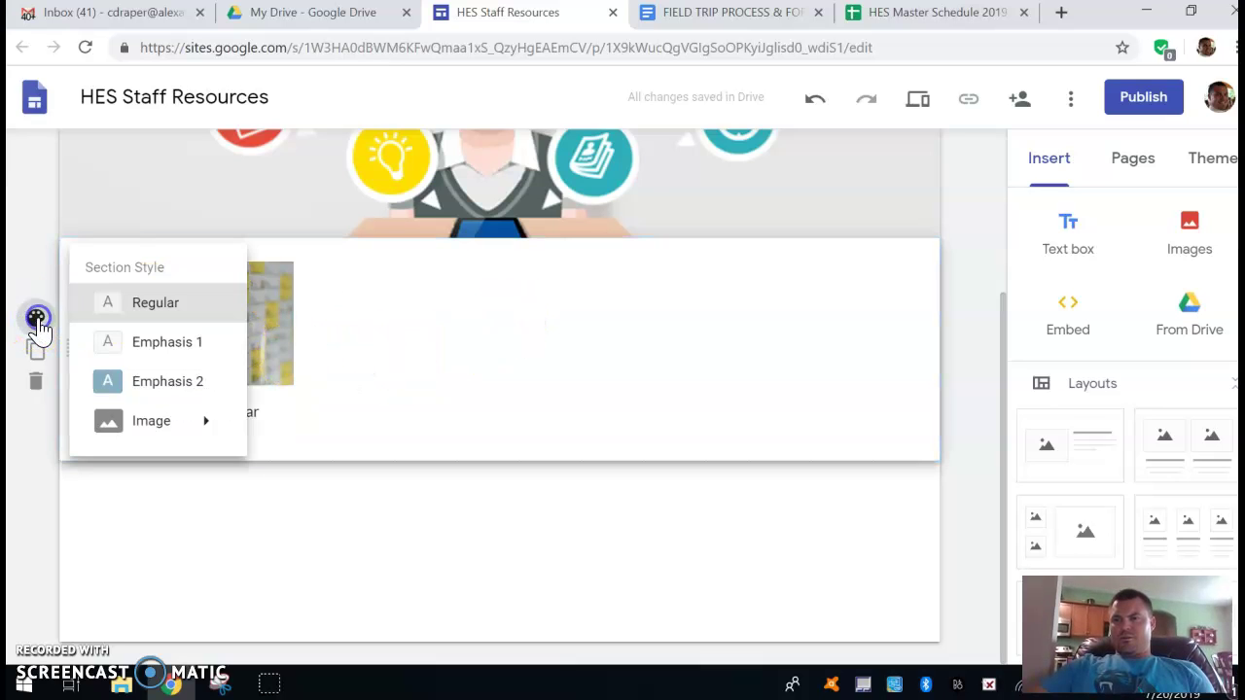
{"action": "left_click", "coordinate": [151, 337]}
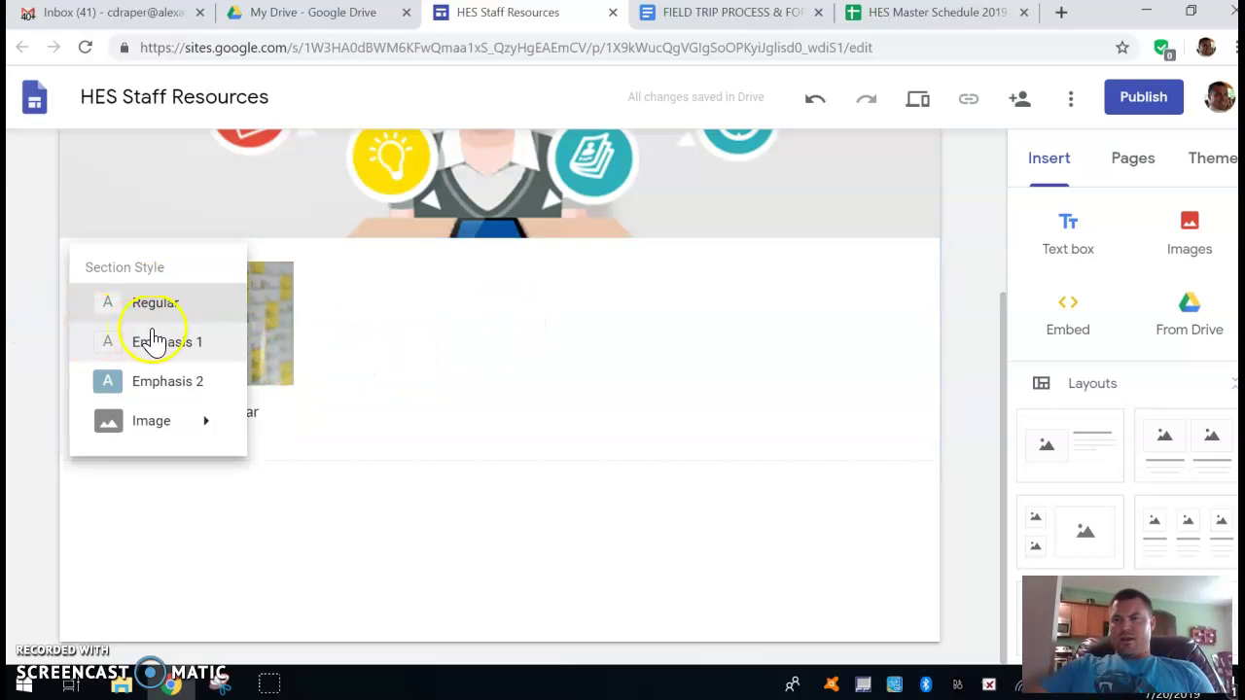
{"action": "left_click", "coordinate": [167, 381]}
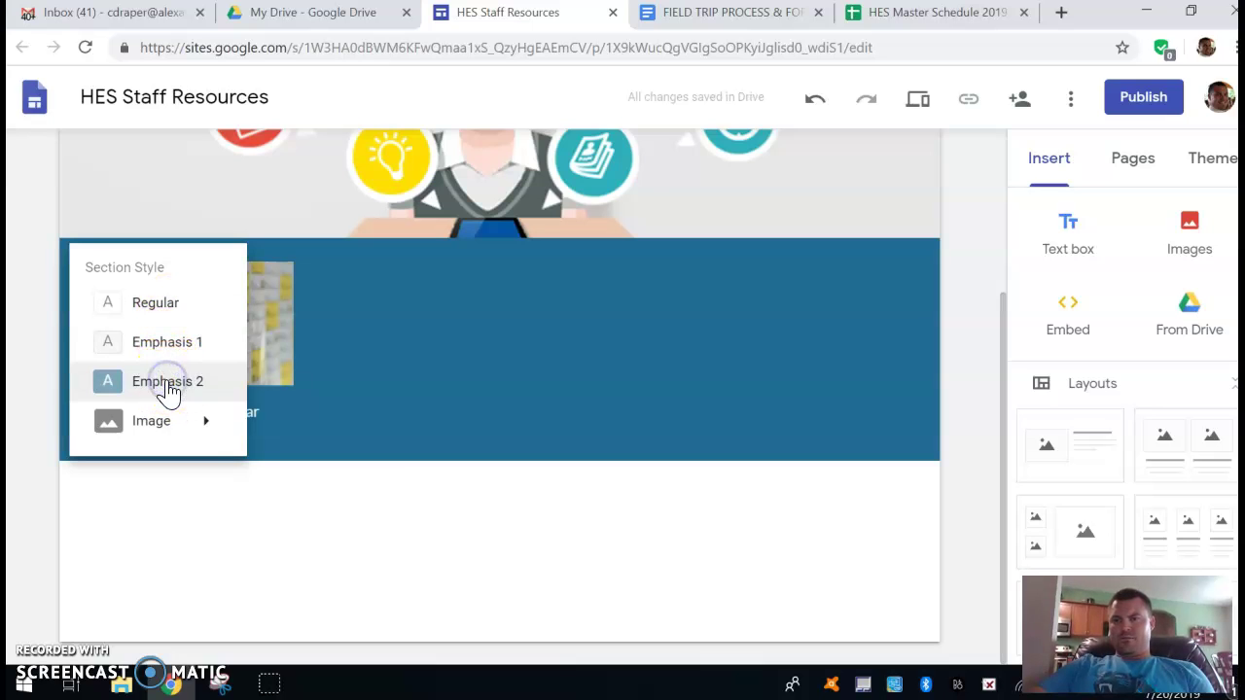
Browse the gallery for a background image for the calendar section and search Google images for "clouds".
{"action": "mouse_move", "coordinate": [189, 422]}
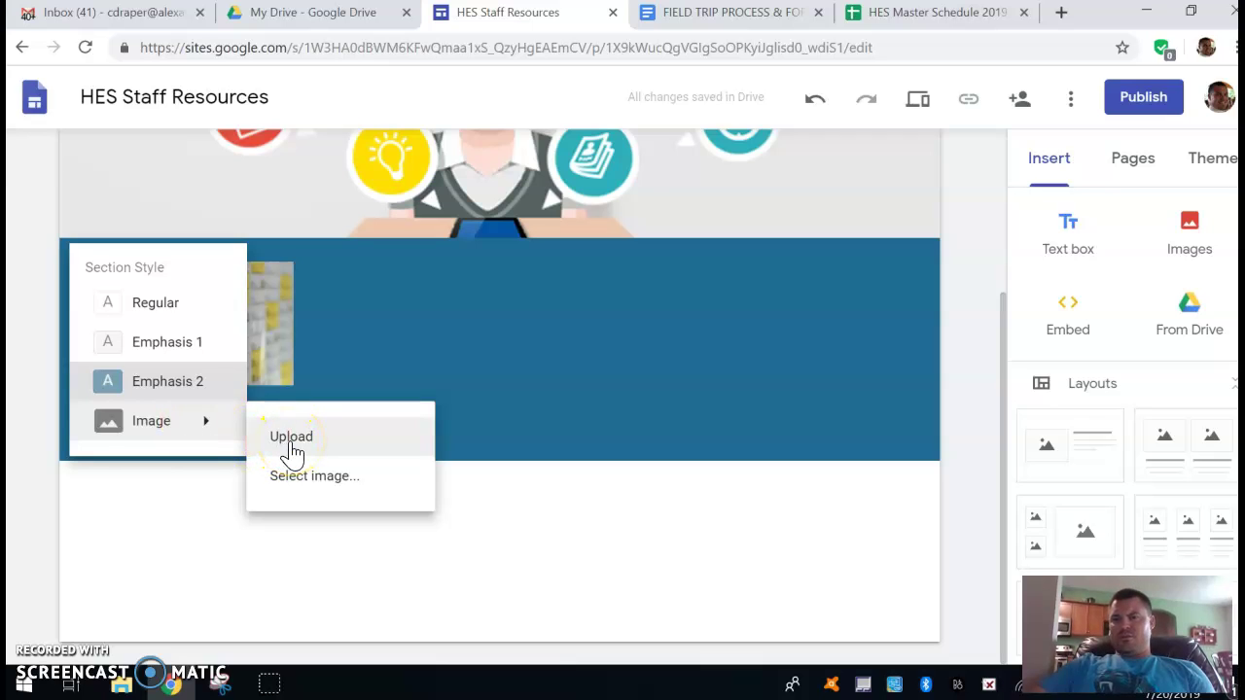
{"action": "left_click", "coordinate": [298, 476]}
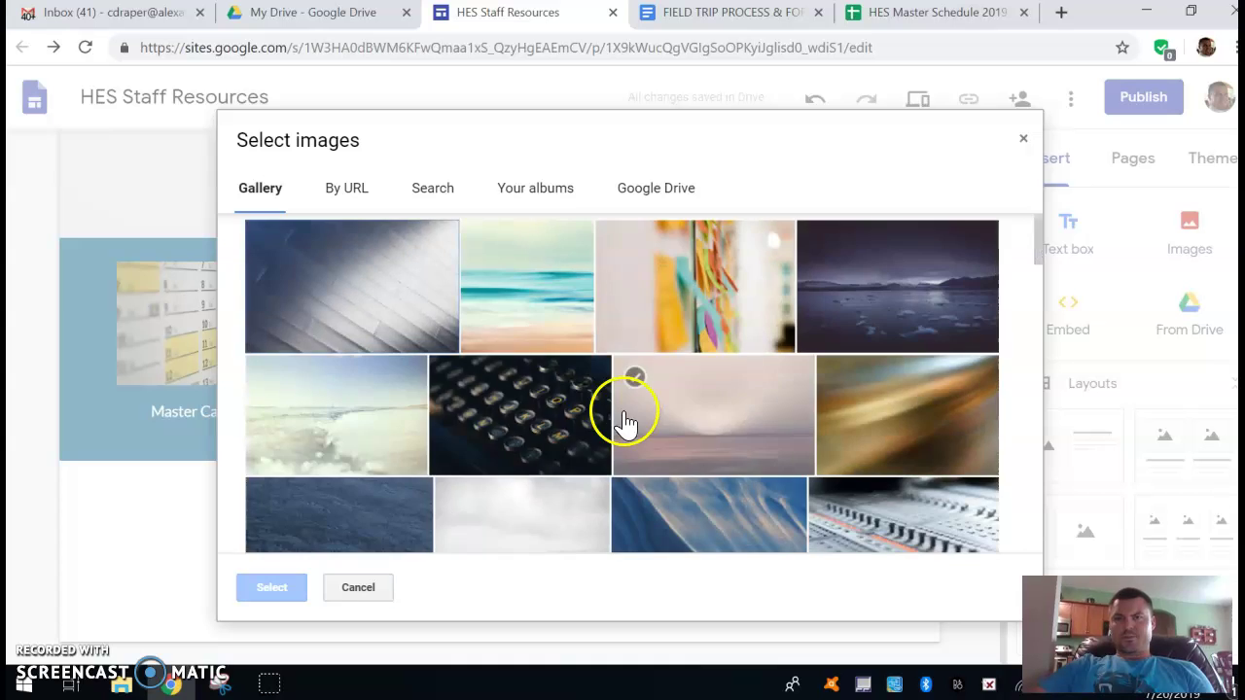
{"action": "scroll", "coordinate": [502, 428], "scroll_direction": "down", "scroll_amount": 5}
{"action": "scroll", "coordinate": [503, 437], "scroll_direction": "down", "scroll_amount": 10}
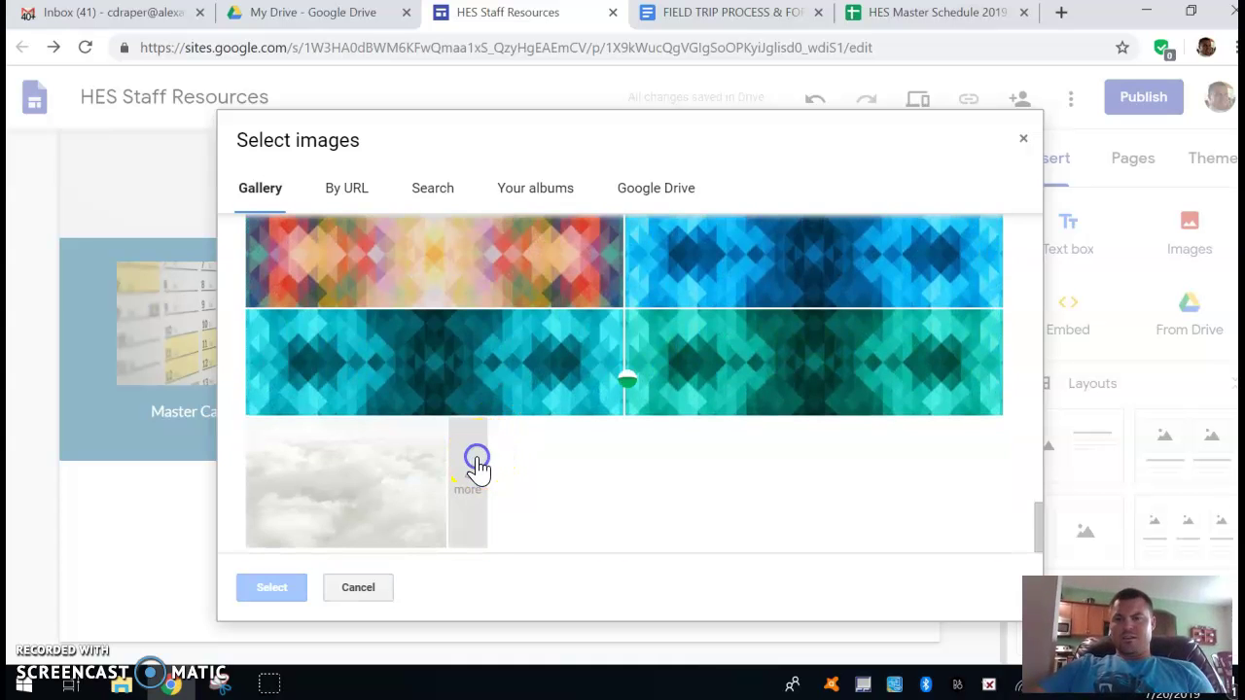
{"action": "left_click", "coordinate": [477, 457]}
{"action": "scroll", "coordinate": [695, 447], "scroll_direction": "down", "scroll_amount": 1}
{"action": "scroll", "coordinate": [695, 447], "scroll_direction": "up", "scroll_amount": 3}
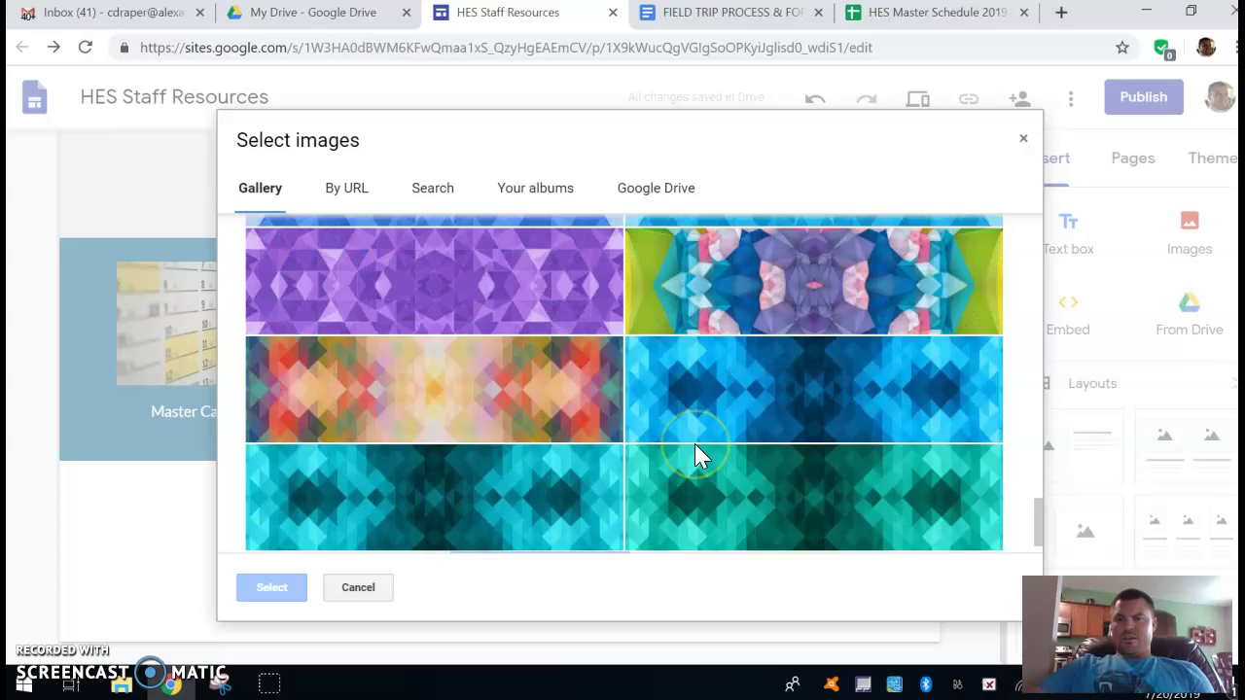
{"action": "left_click", "coordinate": [425, 190]}
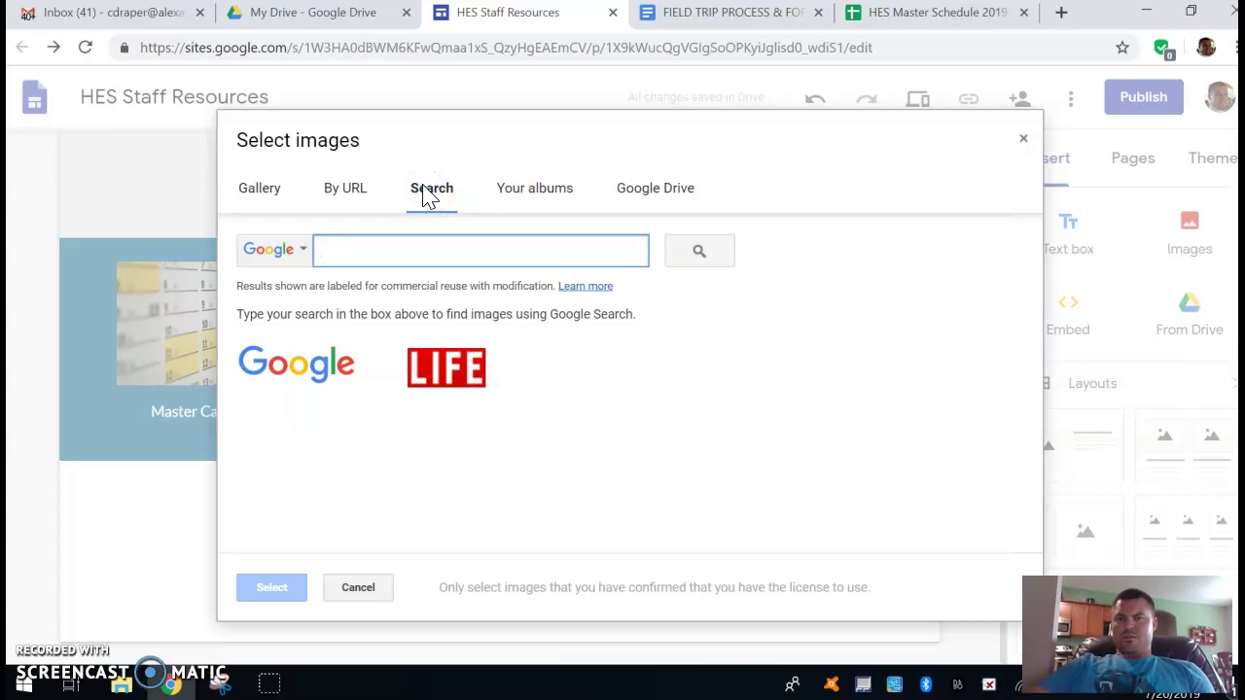
{"action": "type", "text": "clouds"}
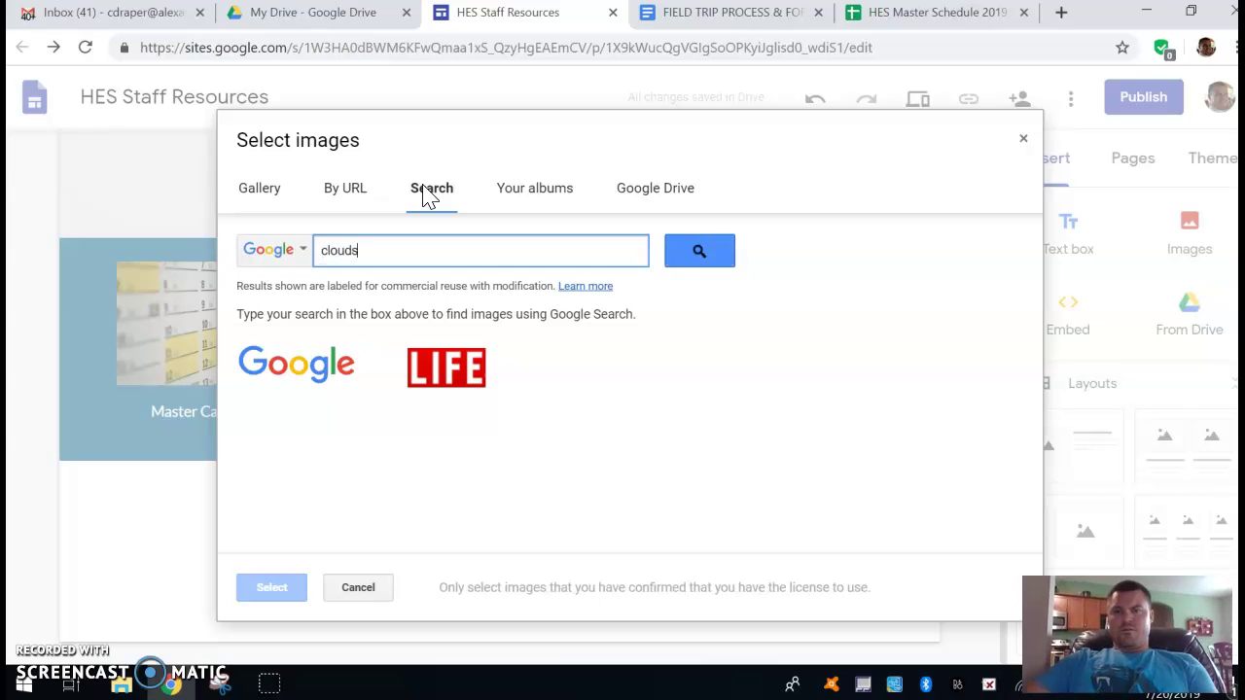
{"action": "key", "text": "Return"}
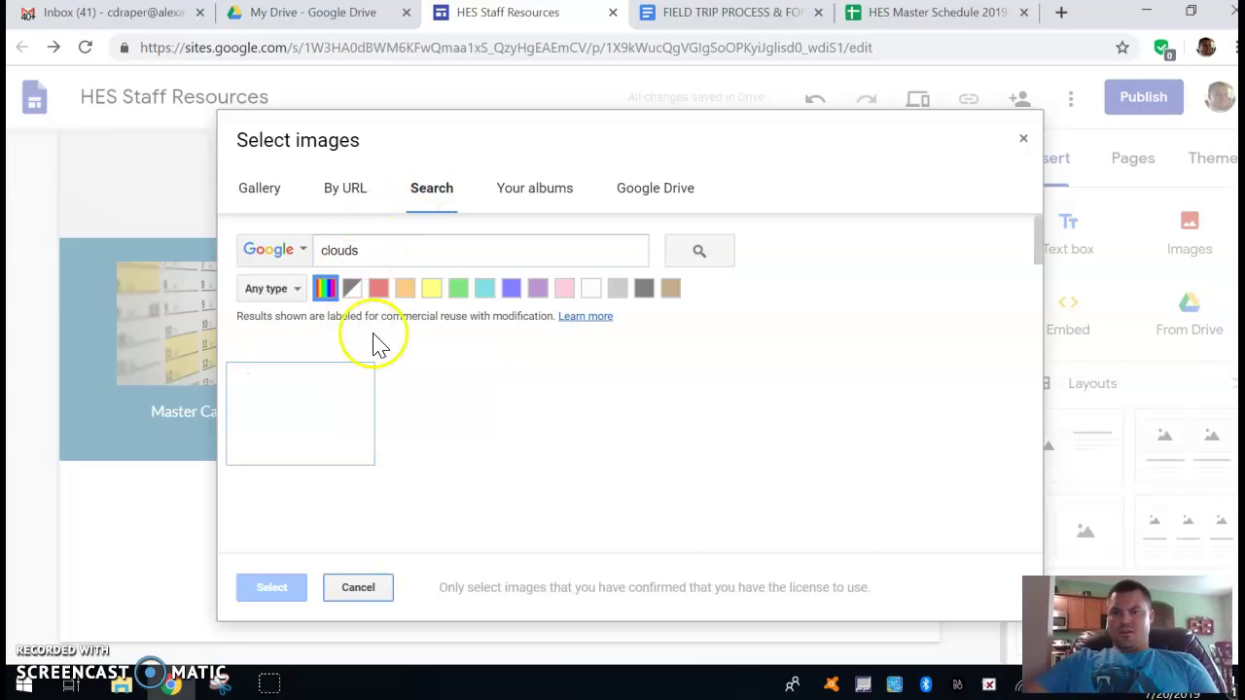
Try the photo of white cumulus clouds on a dark blue sky as the calendar section's background.
{"action": "scroll", "coordinate": [523, 445], "scroll_direction": "down", "scroll_amount": 4}
{"action": "scroll", "coordinate": [525, 447], "scroll_direction": "down", "scroll_amount": 5}
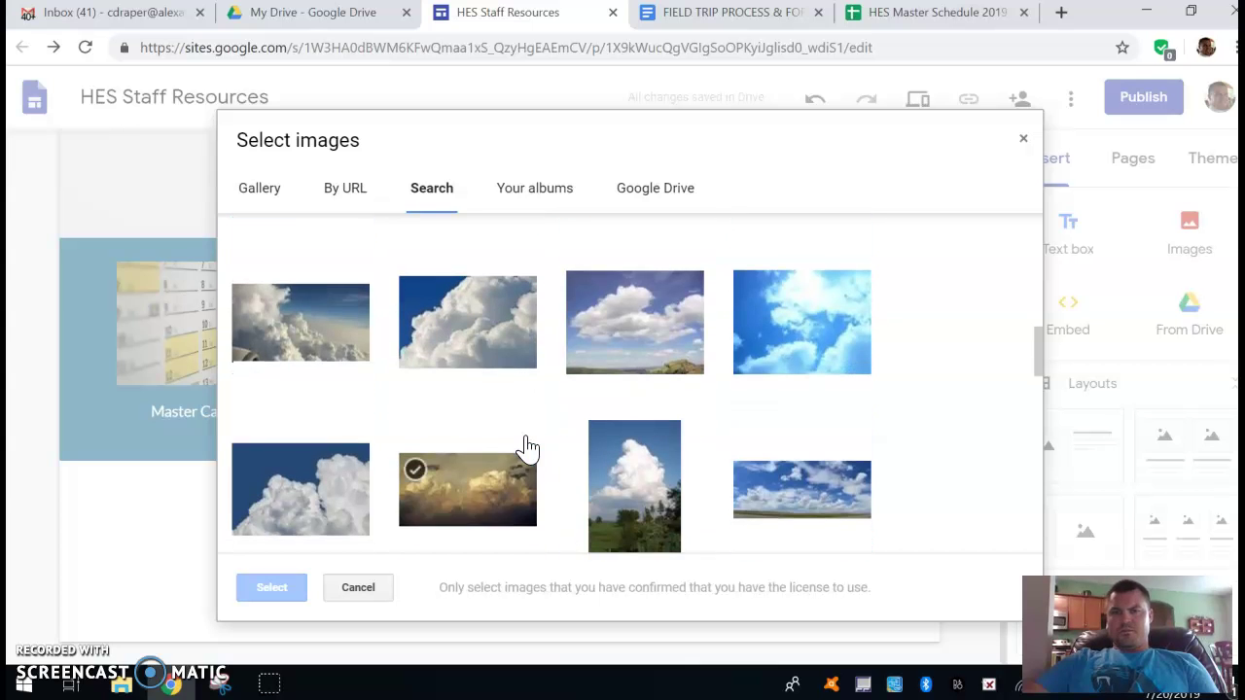
{"action": "scroll", "coordinate": [525, 447], "scroll_direction": "down", "scroll_amount": 5}
{"action": "scroll", "coordinate": [525, 448], "scroll_direction": "down", "scroll_amount": 3}
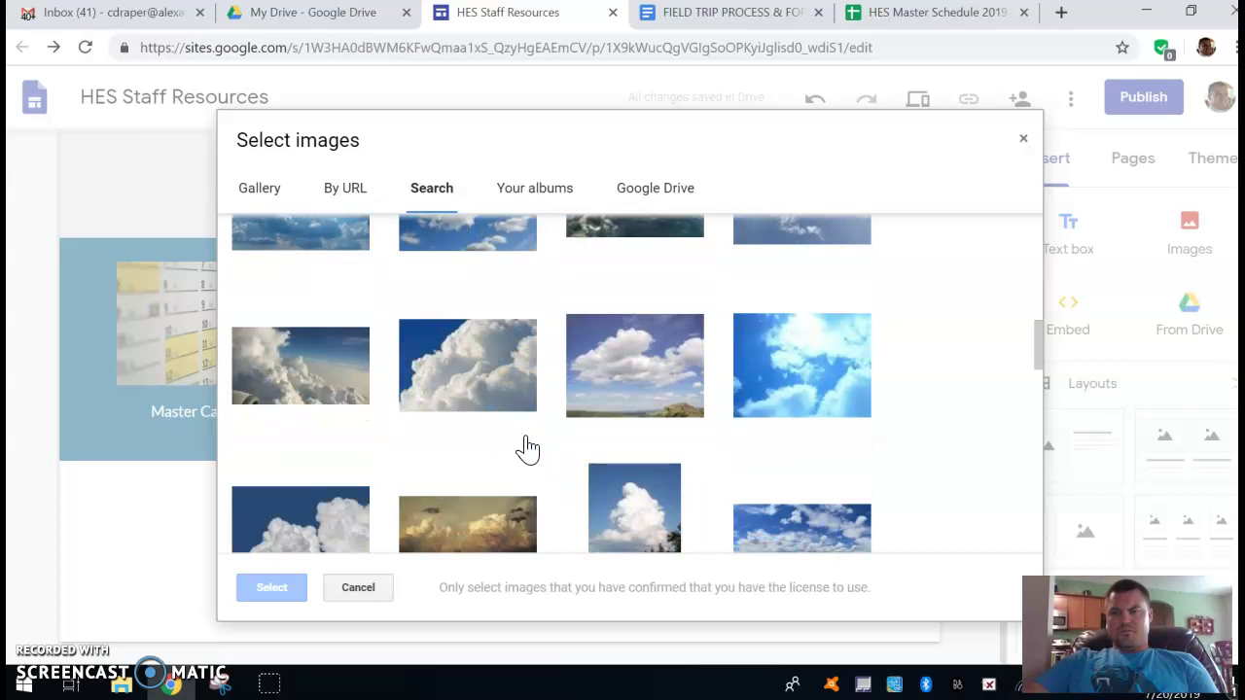
{"action": "left_click", "coordinate": [308, 525]}
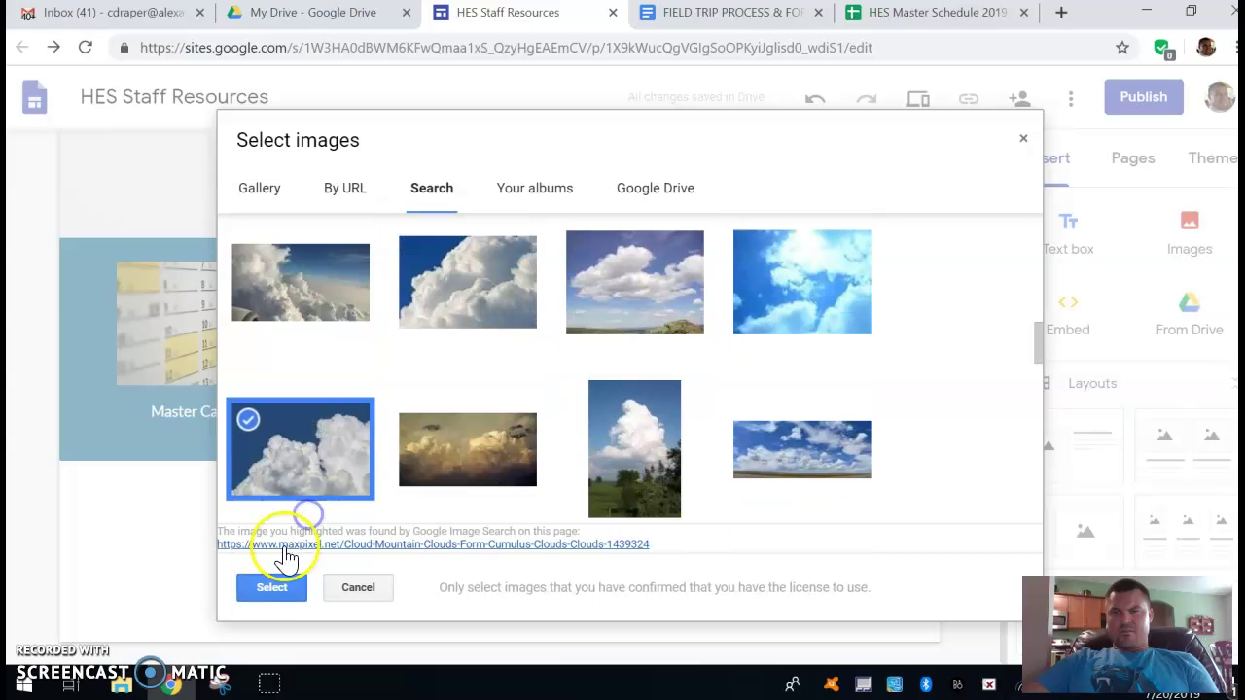
{"action": "left_click", "coordinate": [268, 589]}
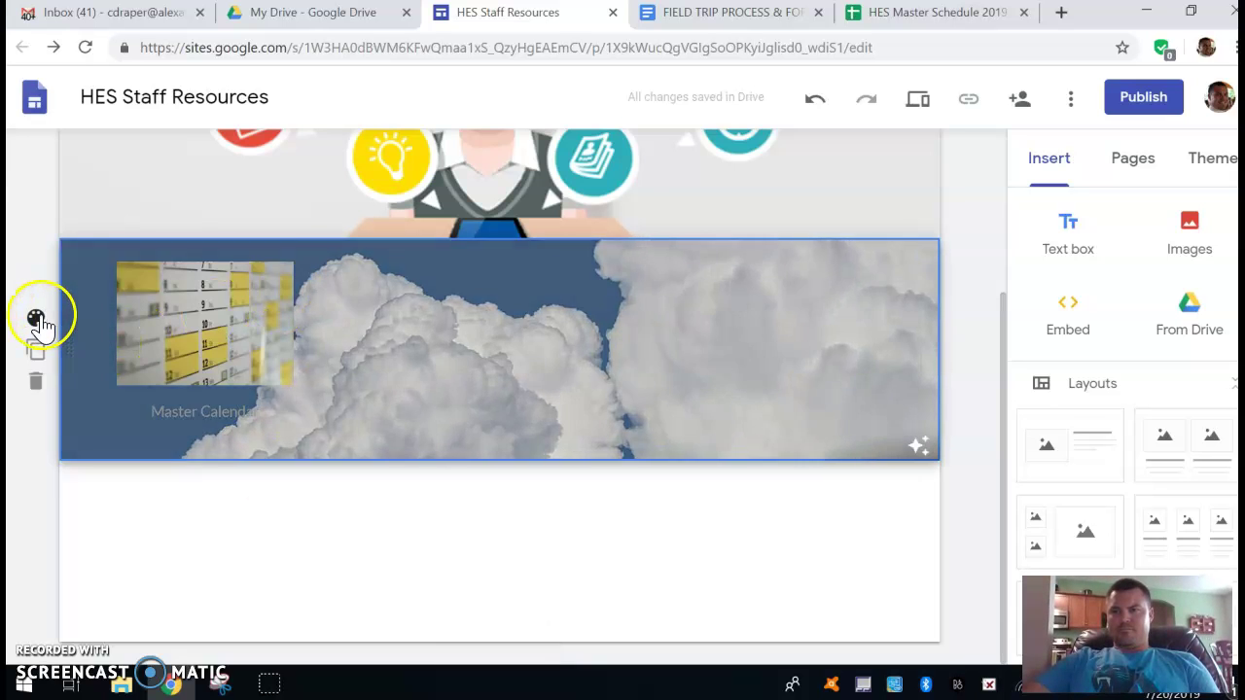
{"action": "left_click", "coordinate": [37, 318]}
{"action": "left_click", "coordinate": [205, 422]}
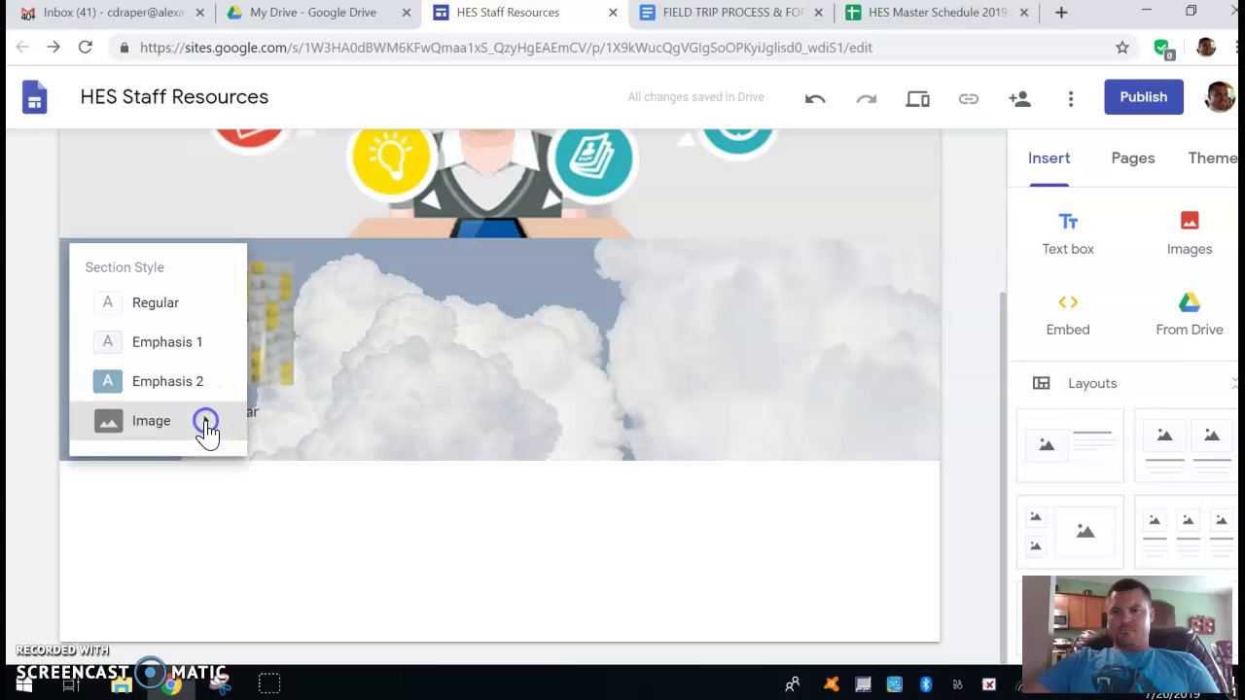
{"action": "left_click", "coordinate": [205, 424]}
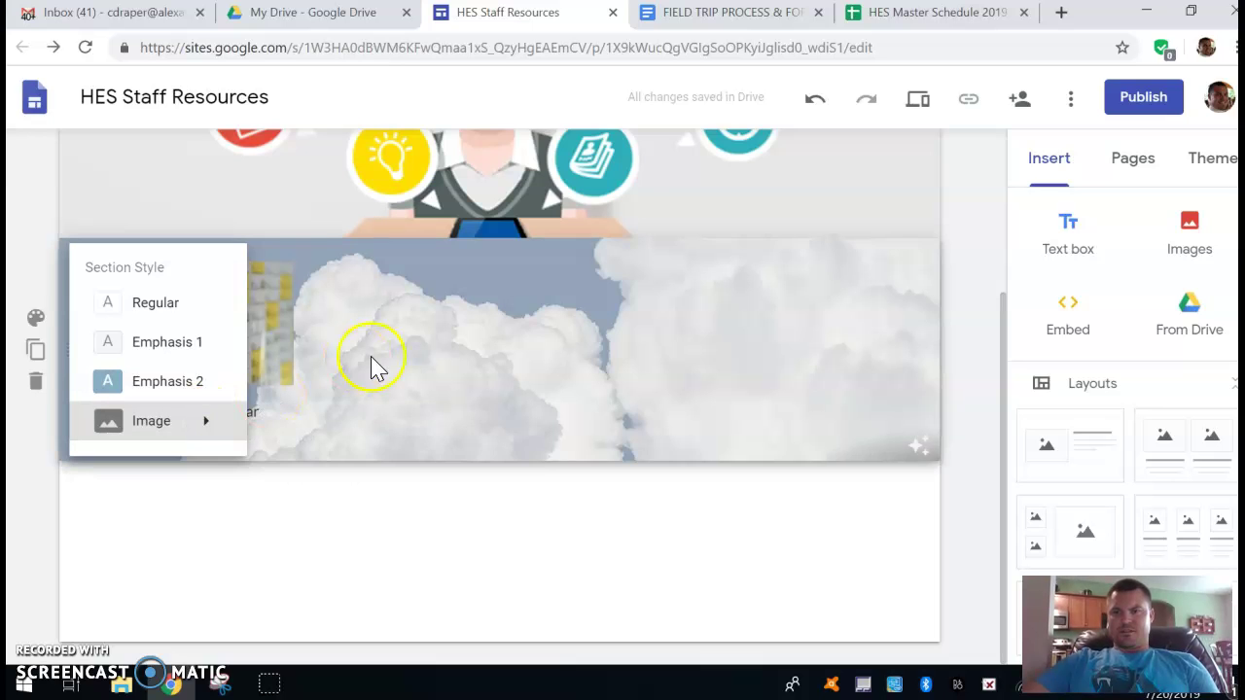
{"action": "mouse_move", "coordinate": [195, 423]}
{"action": "left_click", "coordinate": [284, 474]}
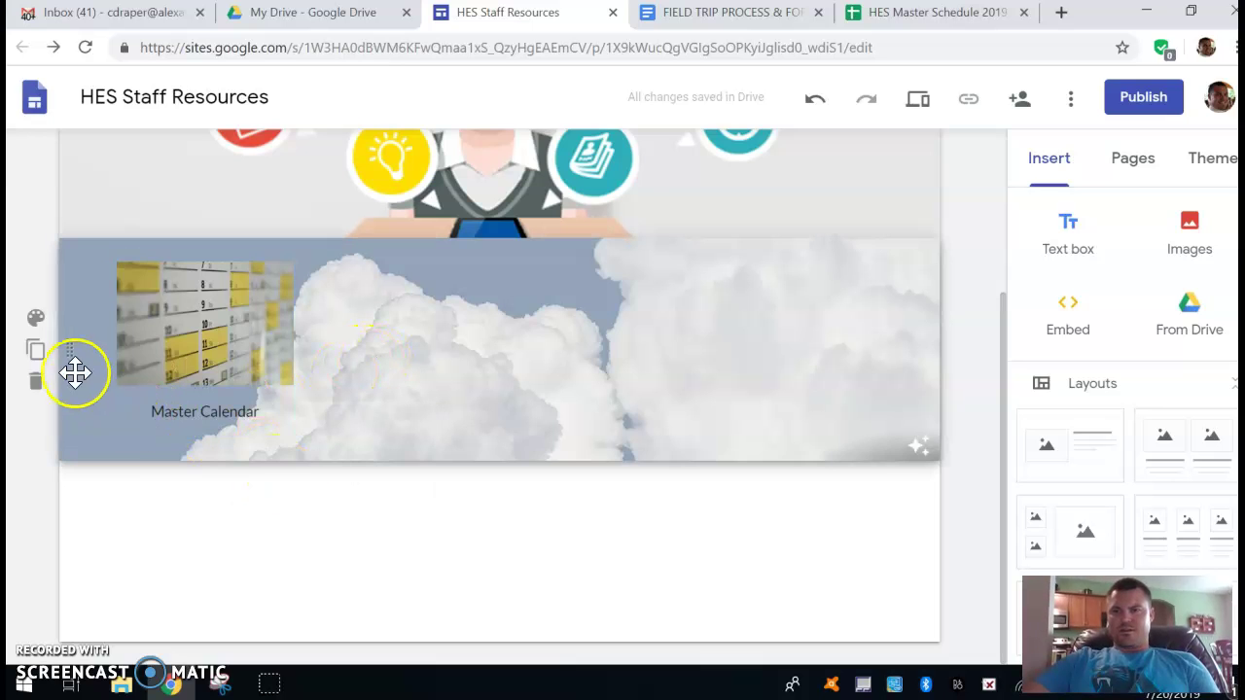
Replace the calendar section's background with the starry night sky image from the gallery.
{"action": "left_click", "coordinate": [36, 317]}
{"action": "mouse_move", "coordinate": [194, 419]}
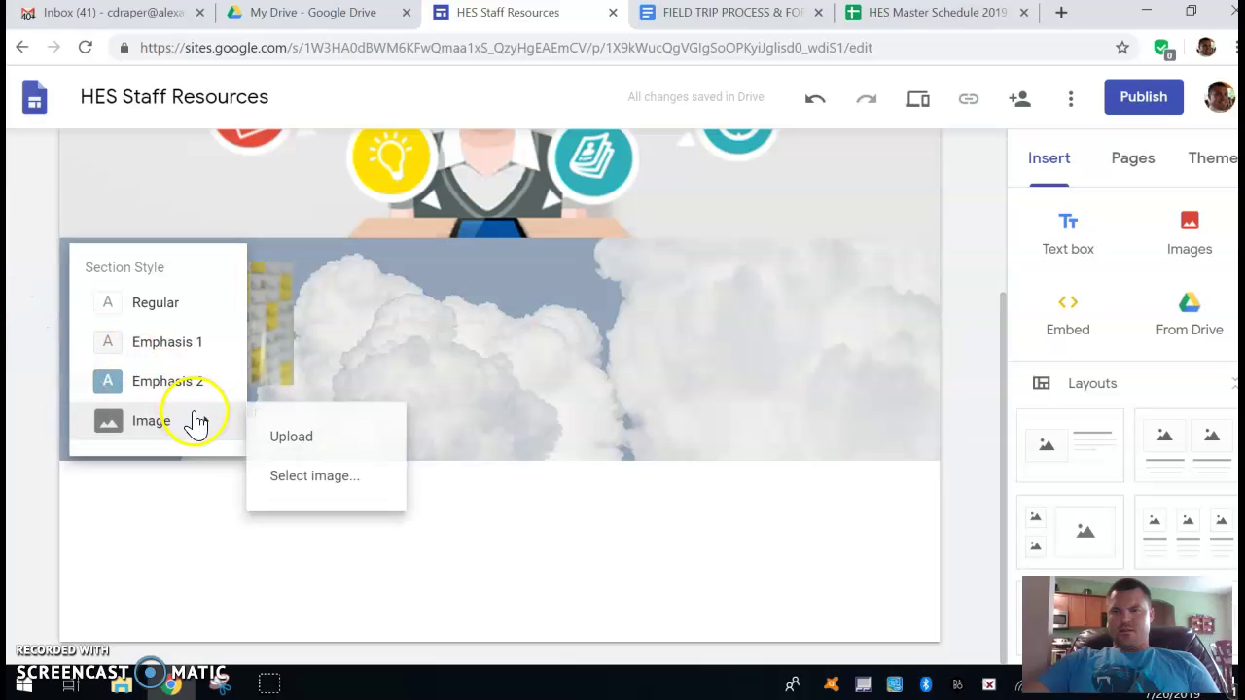
{"action": "left_click", "coordinate": [299, 476]}
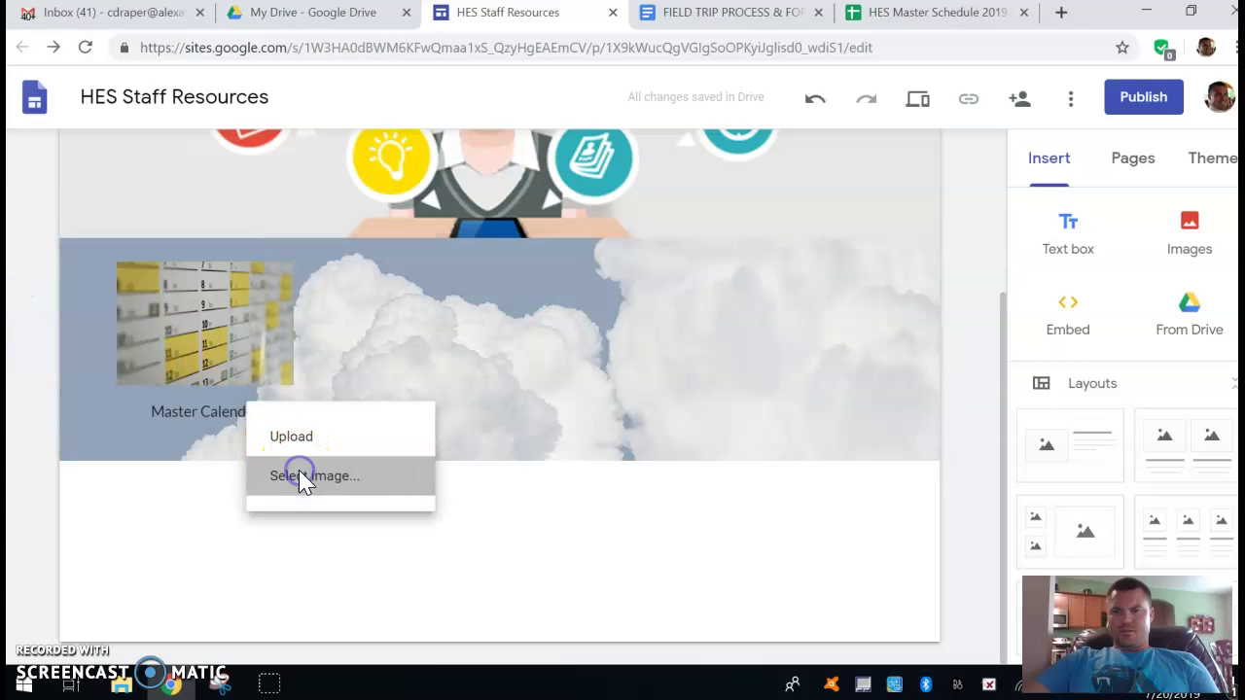
{"action": "scroll", "coordinate": [608, 494], "scroll_direction": "down", "scroll_amount": 10}
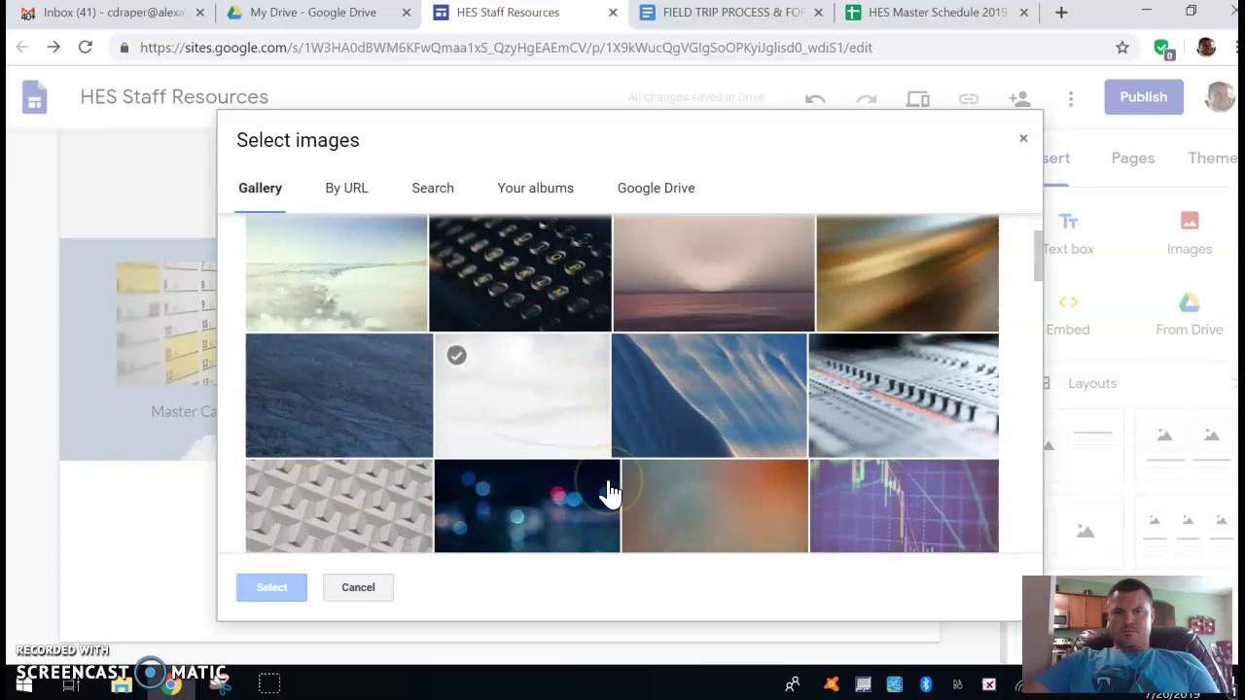
{"action": "scroll", "coordinate": [608, 493], "scroll_direction": "up", "scroll_amount": 4}
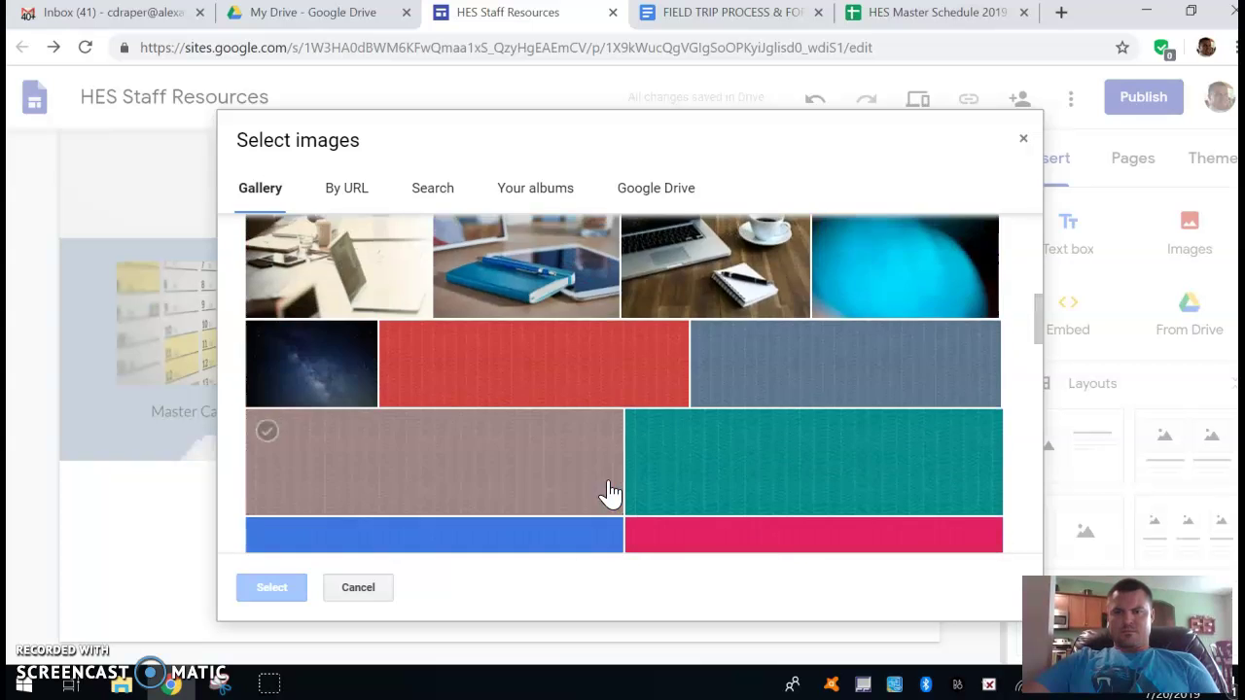
{"action": "scroll", "coordinate": [608, 494], "scroll_direction": "down", "scroll_amount": 3}
{"action": "left_click", "coordinate": [304, 252]}
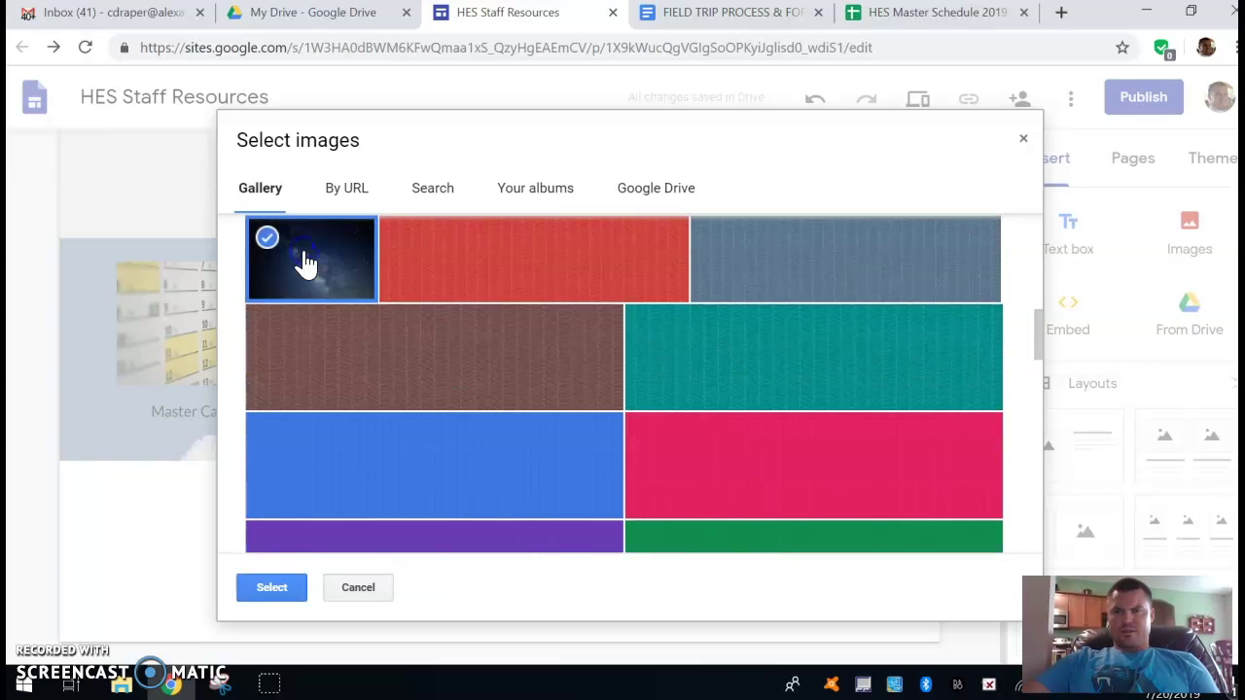
{"action": "left_click", "coordinate": [268, 588]}
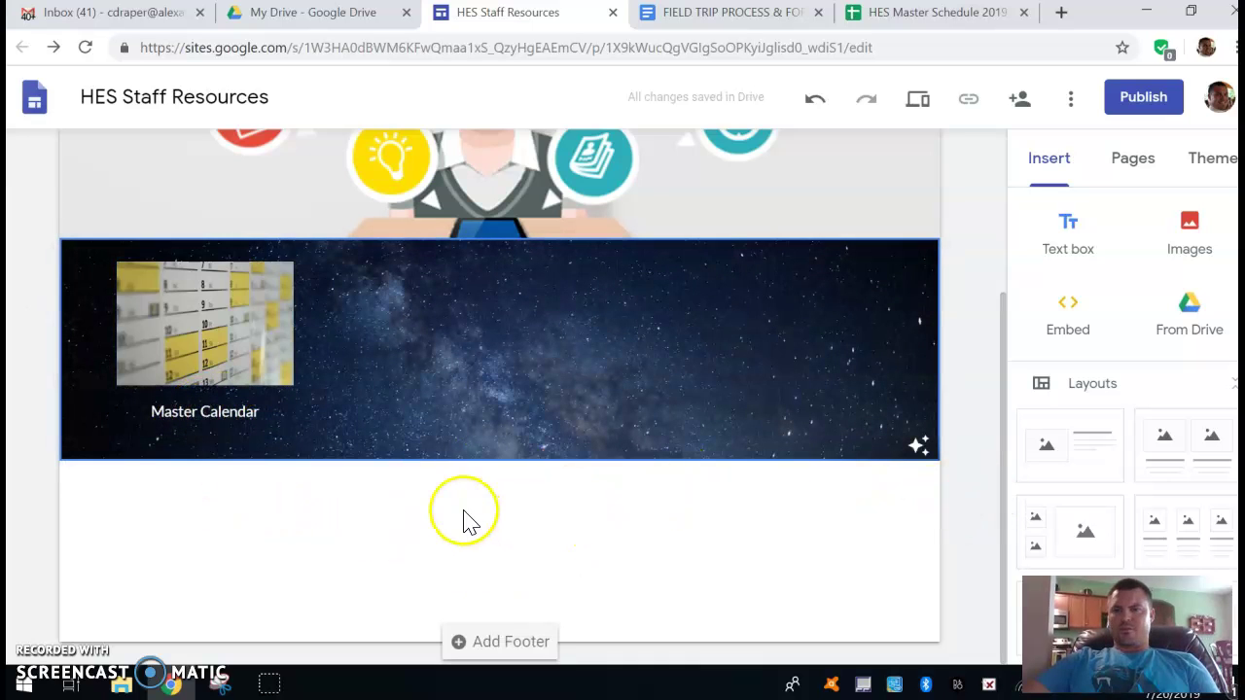
Try to insert the second orange triangle from a Google image search for "caution sign" beside the calendar image.
{"action": "double_click", "coordinate": [384, 311]}
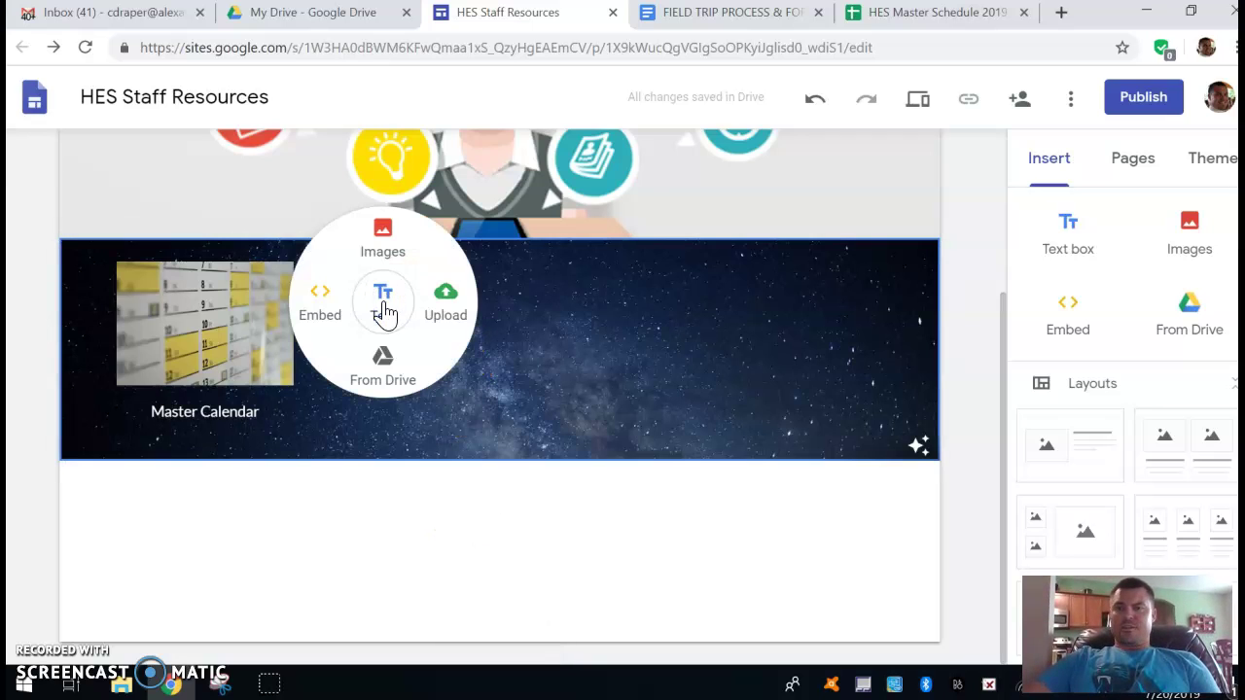
{"action": "left_click", "coordinate": [387, 237]}
{"action": "type", "text": "d"}
{"action": "left_click", "coordinate": [343, 190]}
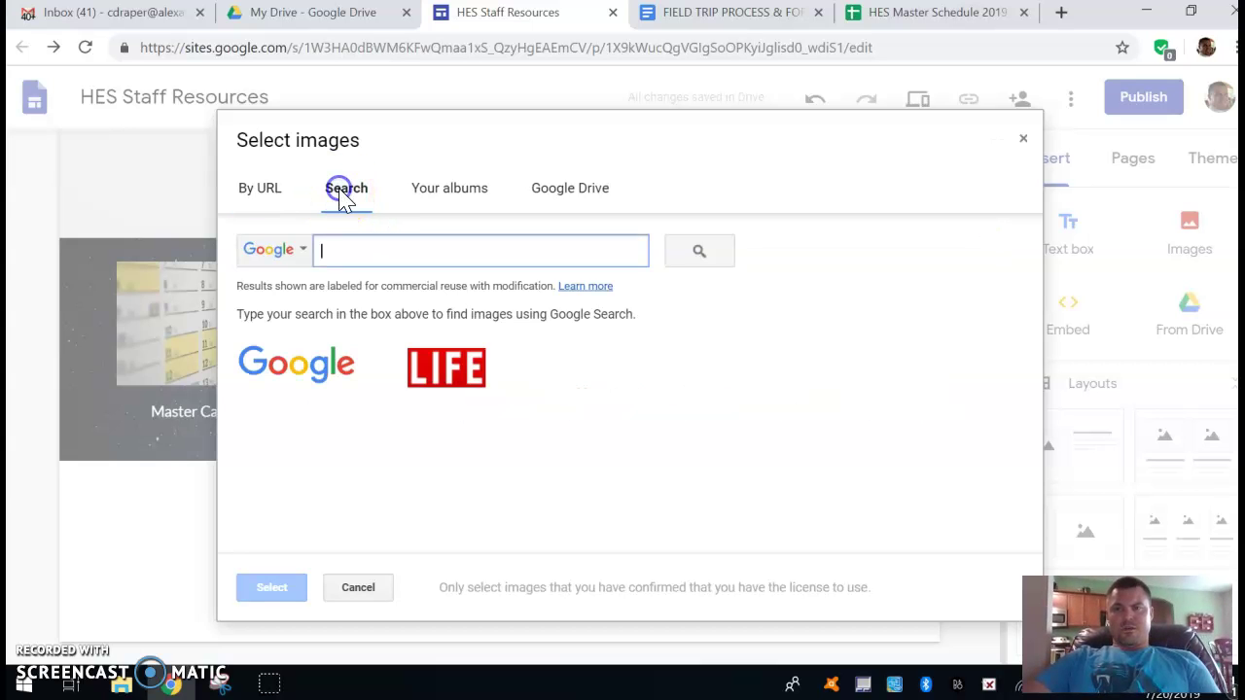
{"action": "type", "text": "dau"}
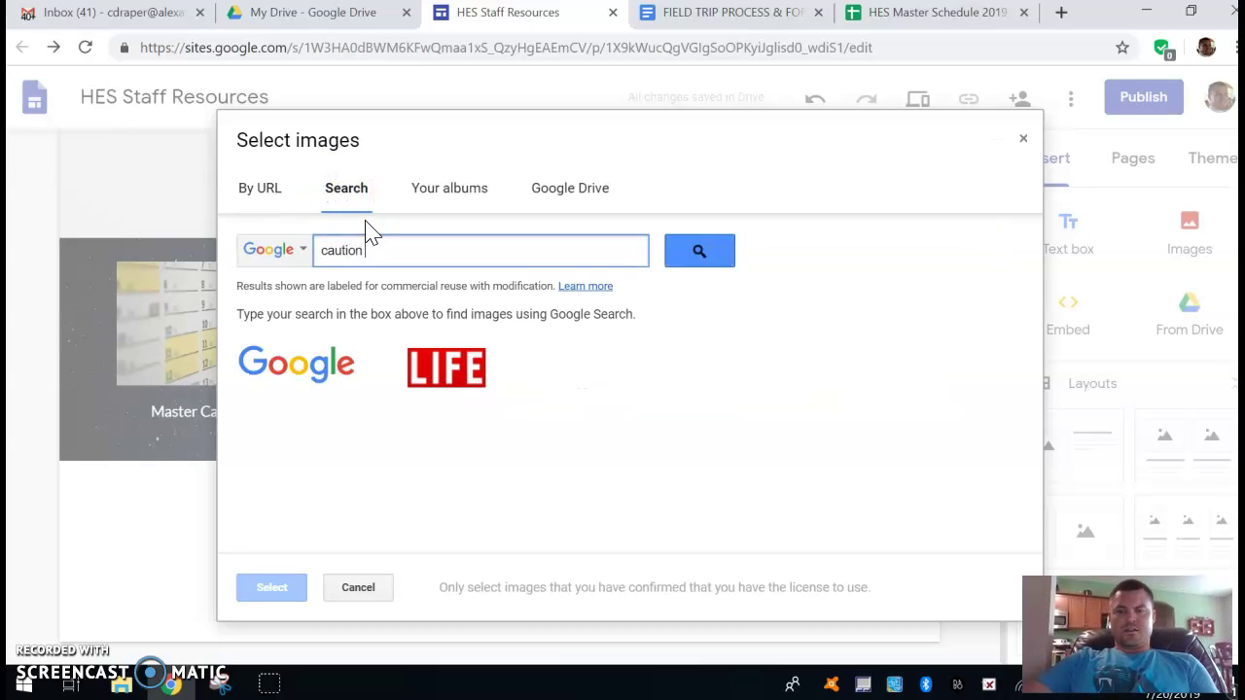
{"action": "type", "text": "tion sign"}
{"action": "key", "text": "Return"}
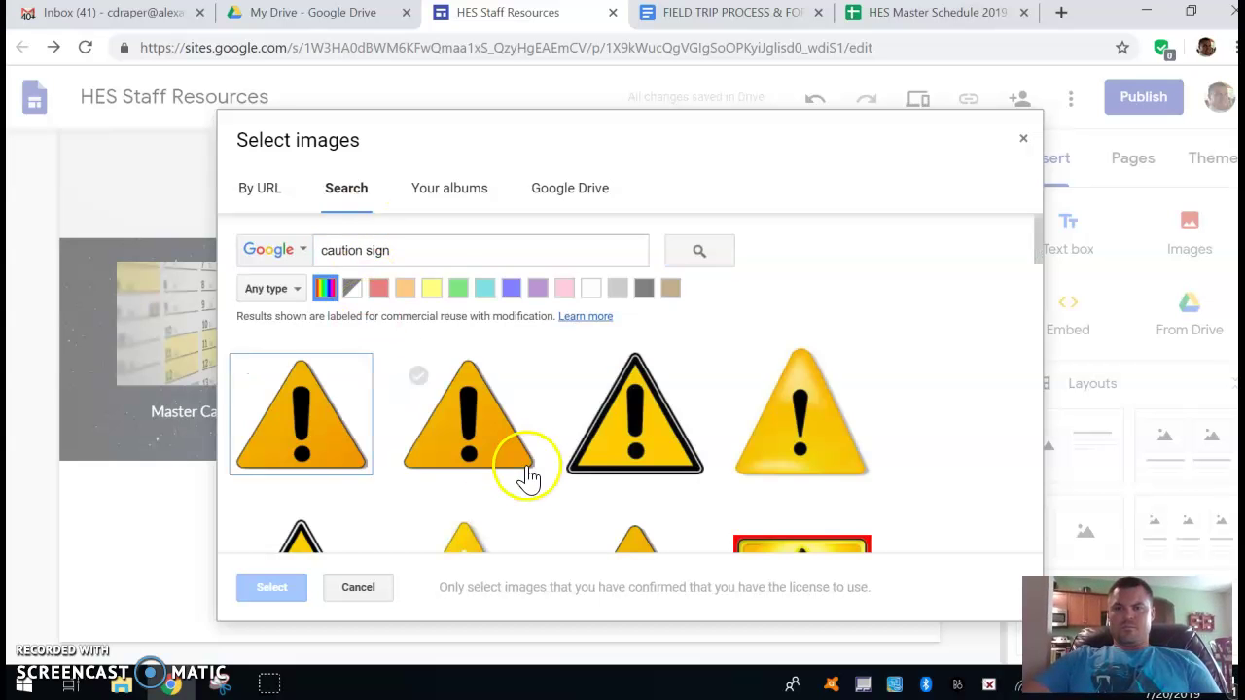
{"action": "left_click", "coordinate": [518, 424]}
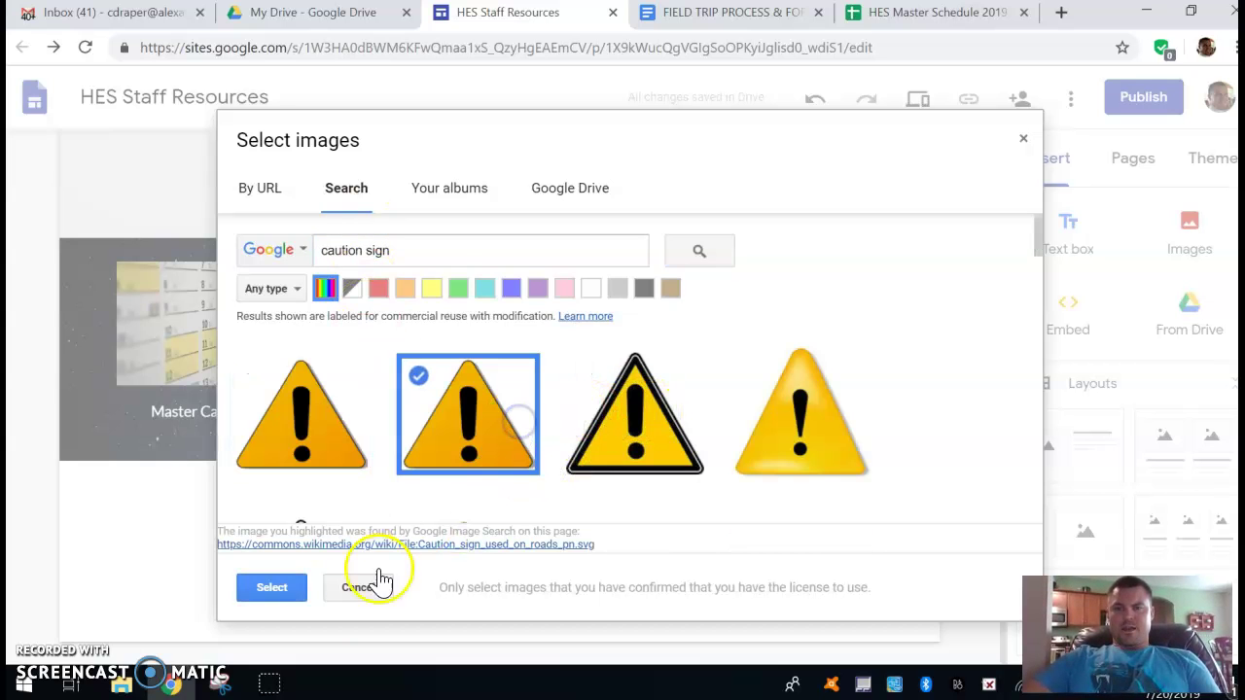
{"action": "left_click", "coordinate": [274, 589]}
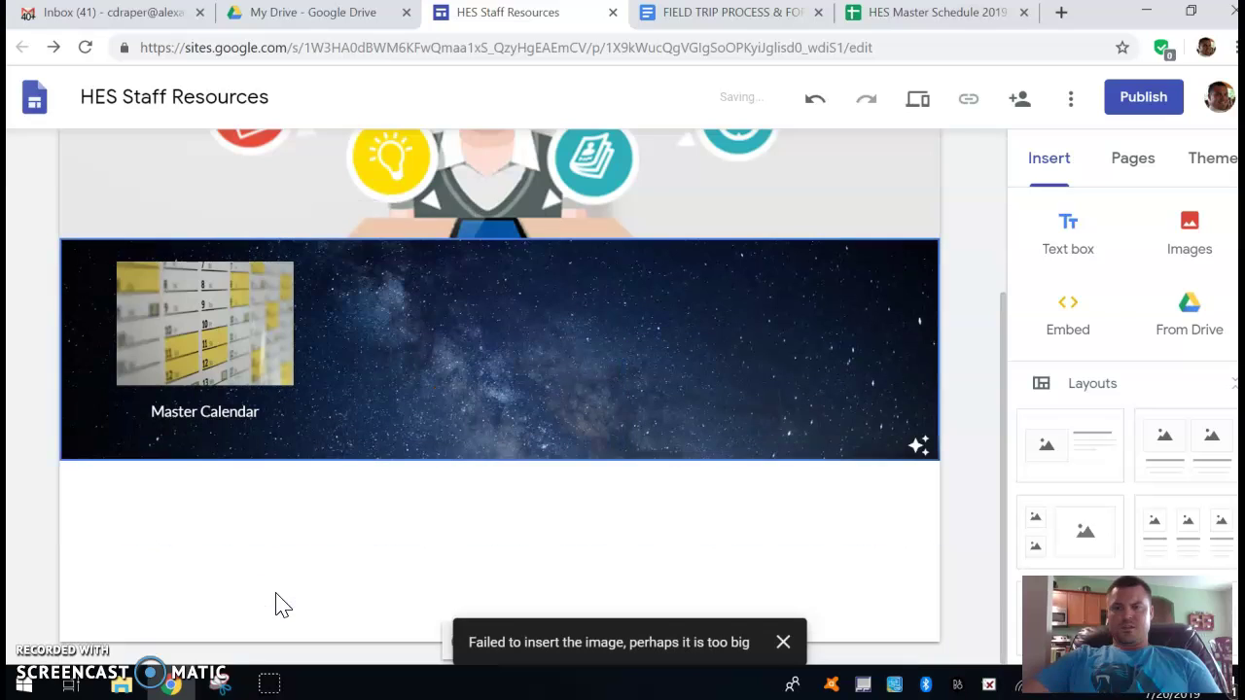
Search Google images for "caution" and insert the orange warning triangle beside the calendar image.
{"action": "double_click", "coordinate": [407, 375]}
{"action": "left_click", "coordinate": [412, 294]}
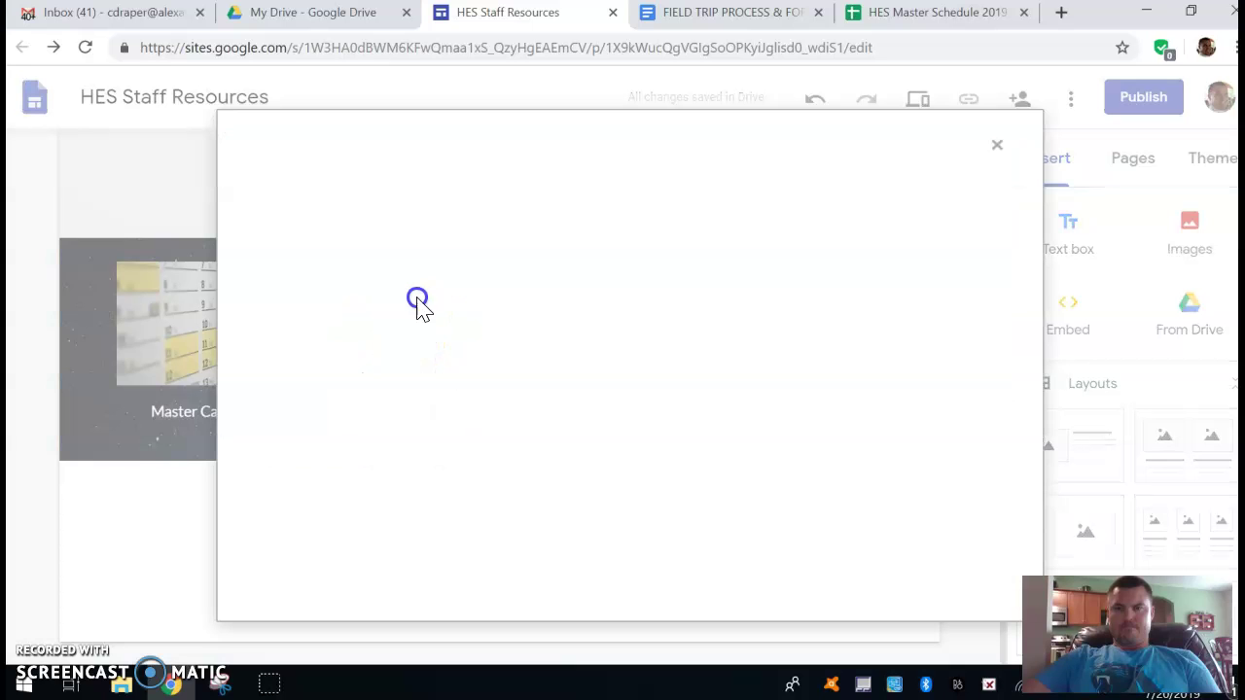
{"action": "left_click", "coordinate": [336, 195]}
{"action": "type", "text": "caution"}
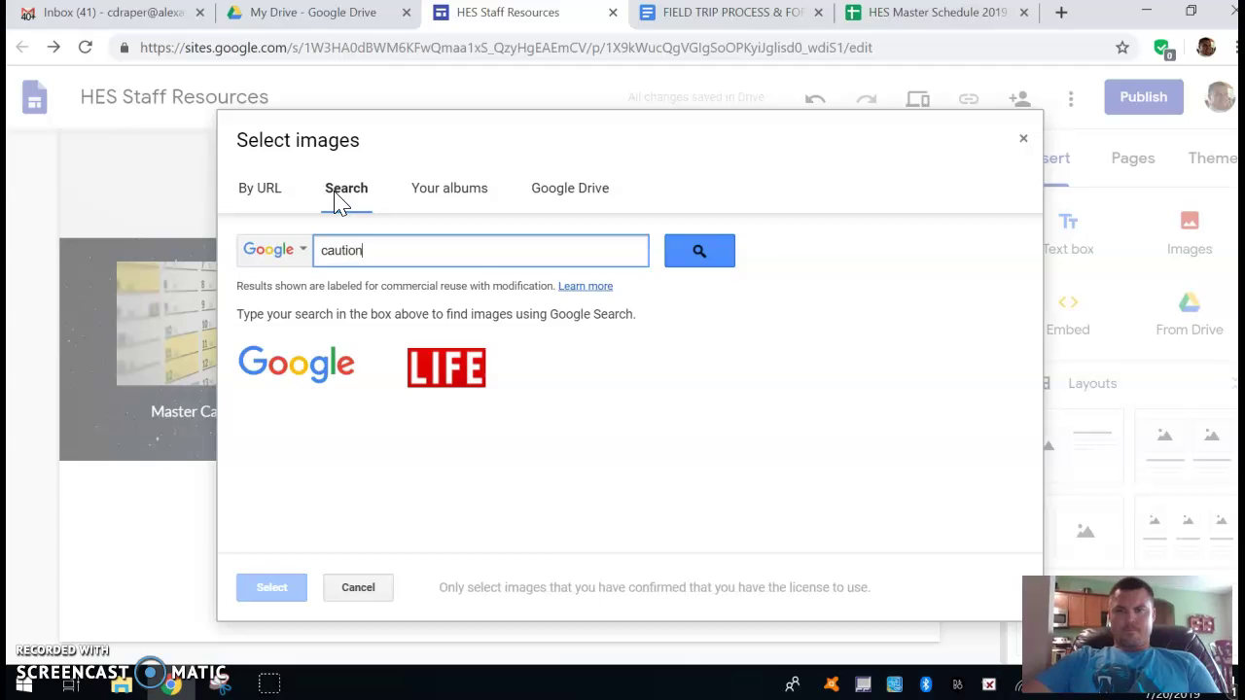
{"action": "key", "text": "Return"}
{"action": "left_click", "coordinate": [324, 445]}
{"action": "left_click", "coordinate": [270, 588]}
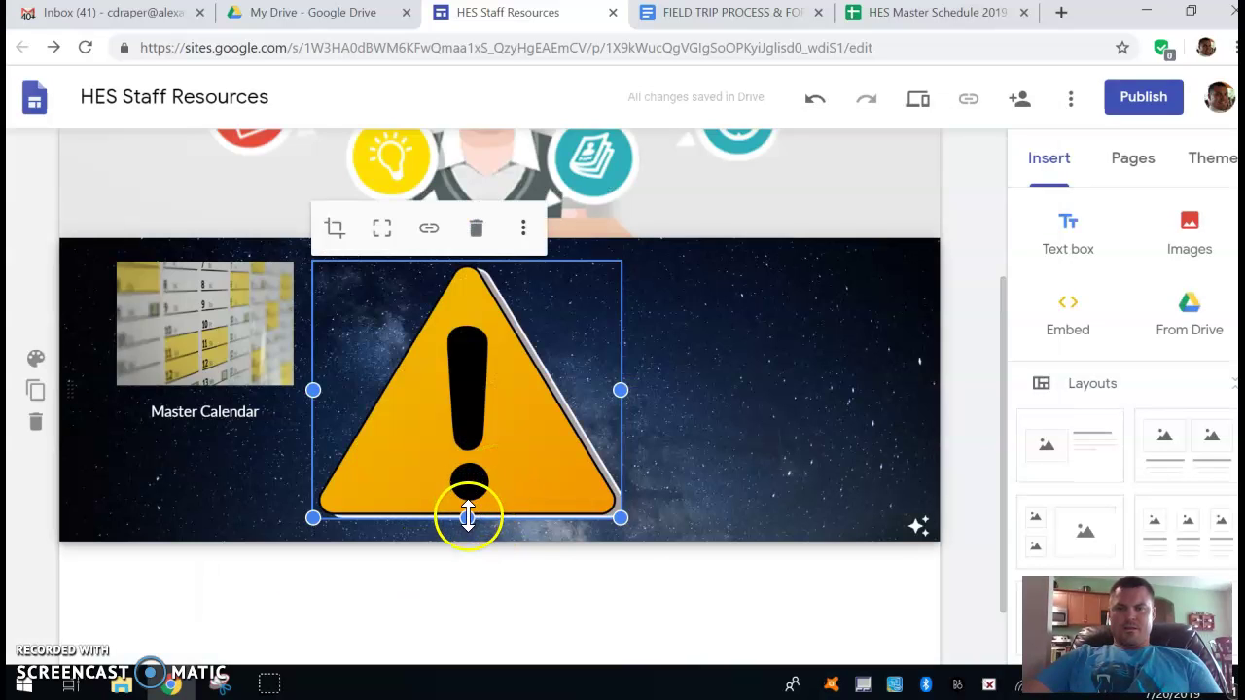
Resize the warning triangle image to about the same width and height as the calendar image.
{"action": "left_click_drag", "start_coordinate": [617, 516], "coordinate": [457, 380]}
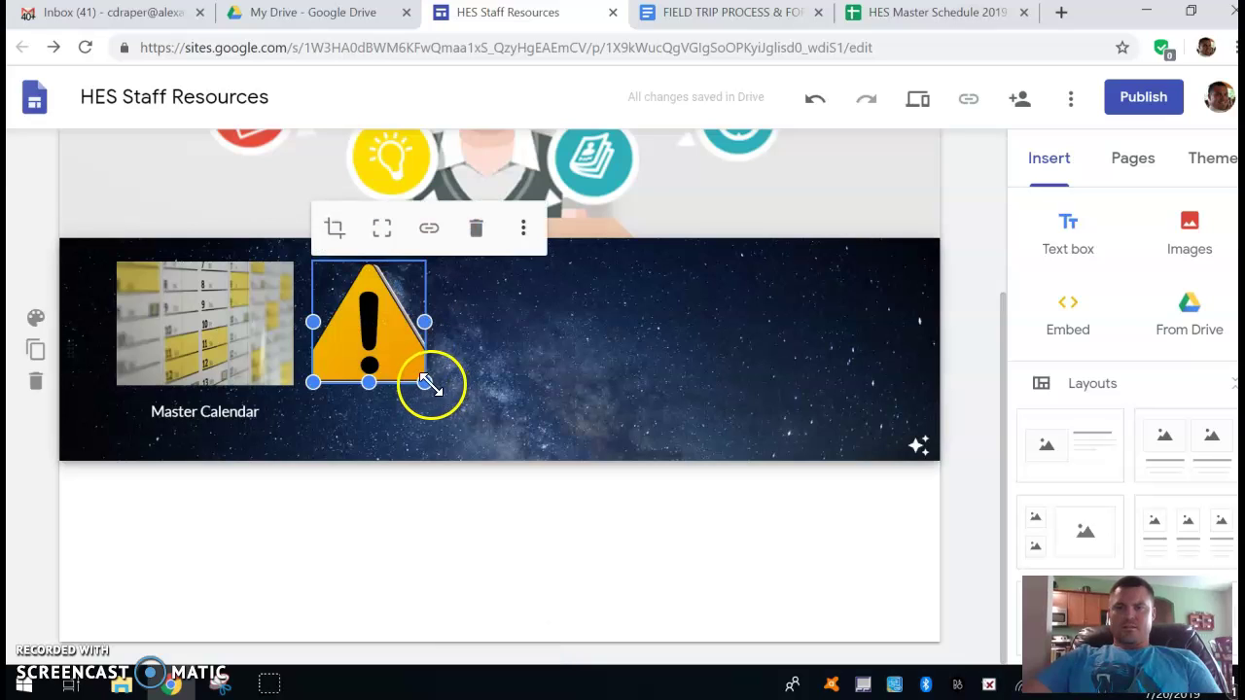
{"action": "left_click_drag", "start_coordinate": [424, 322], "coordinate": [476, 329]}
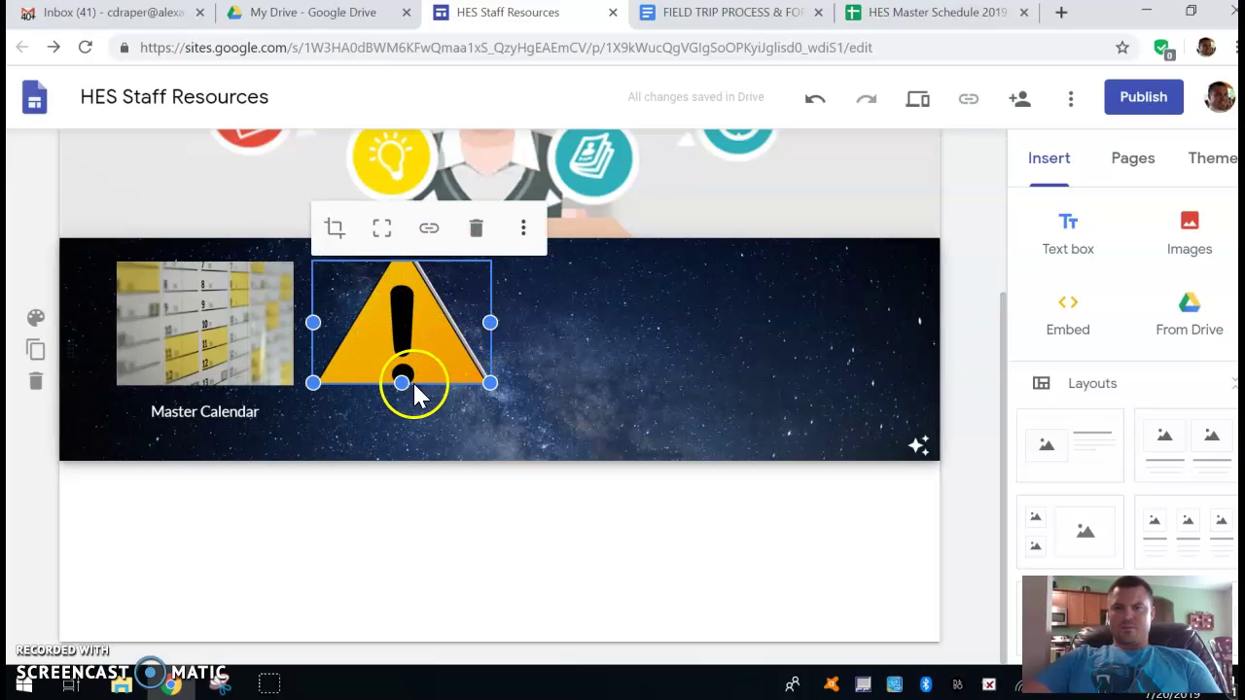
{"action": "mouse_move", "coordinate": [403, 382]}
{"action": "left_mouse_down"}
{"action": "mouse_move", "coordinate": [407, 397]}
{"action": "mouse_move", "coordinate": [402, 387]}
{"action": "left_mouse_up"}
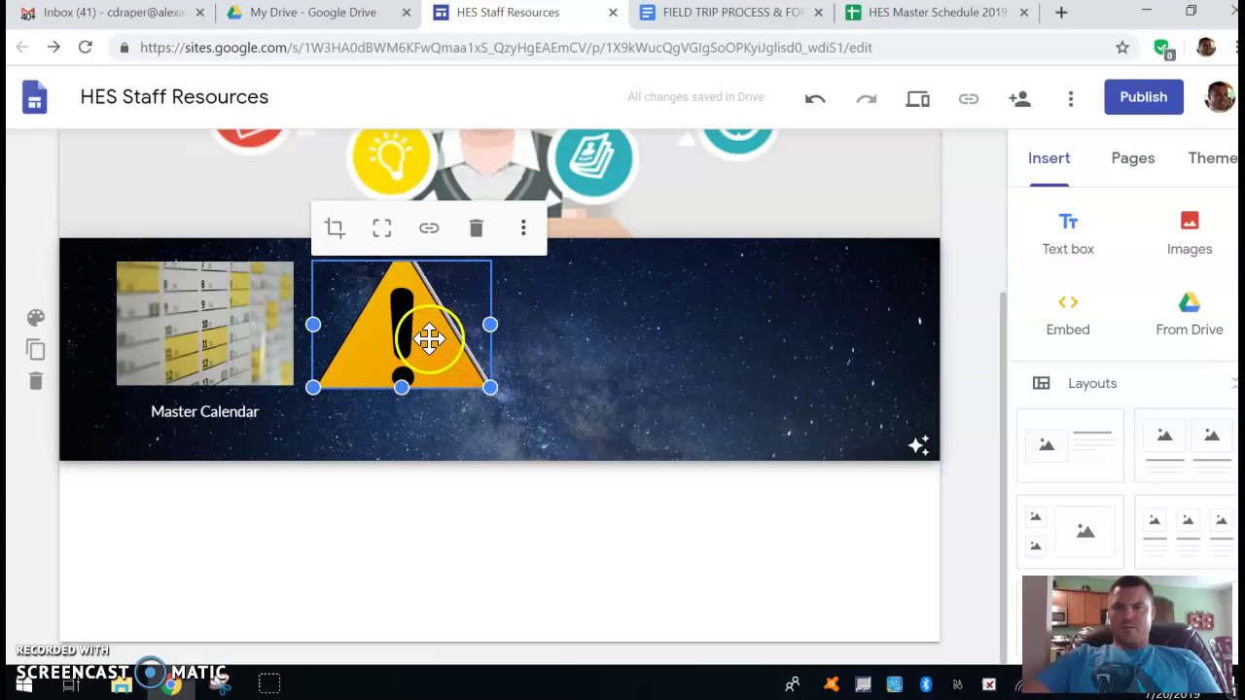
Try to zoom the warning triangle image out within its crop frame.
{"action": "double_click", "coordinate": [428, 337]}
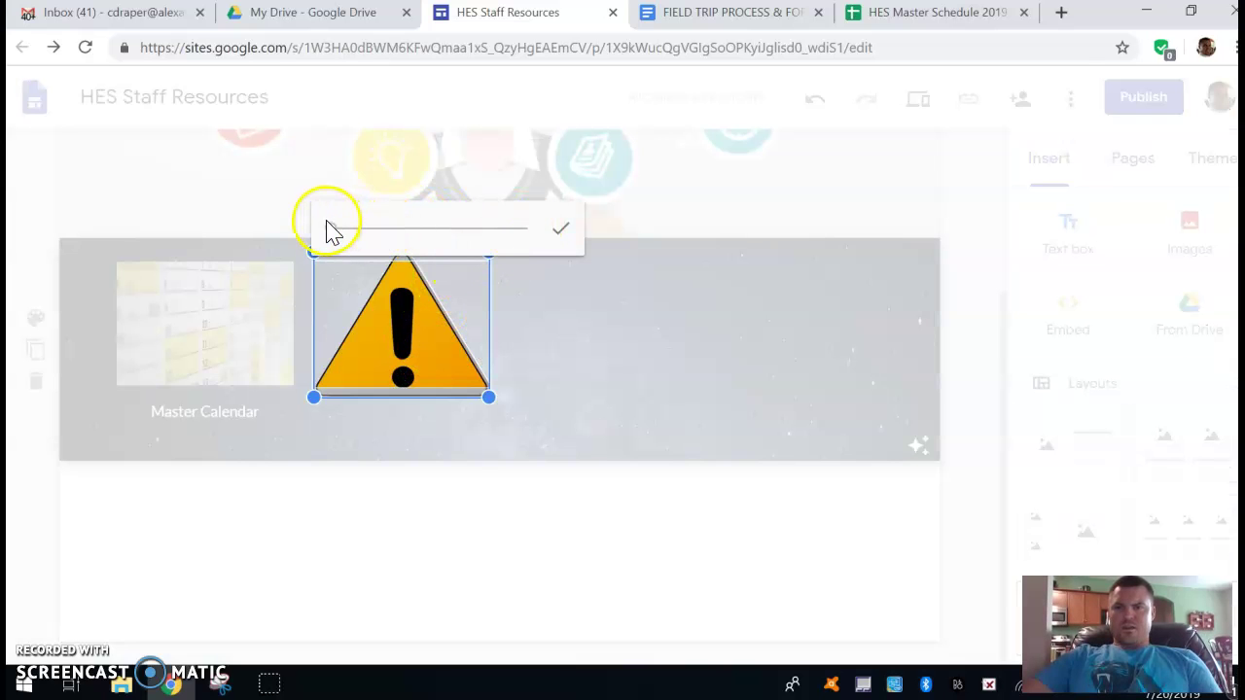
{"action": "mouse_move", "coordinate": [328, 234]}
{"action": "left_mouse_down"}
{"action": "mouse_move", "coordinate": [381, 238]}
{"action": "mouse_move", "coordinate": [322, 234]}
{"action": "left_mouse_up"}
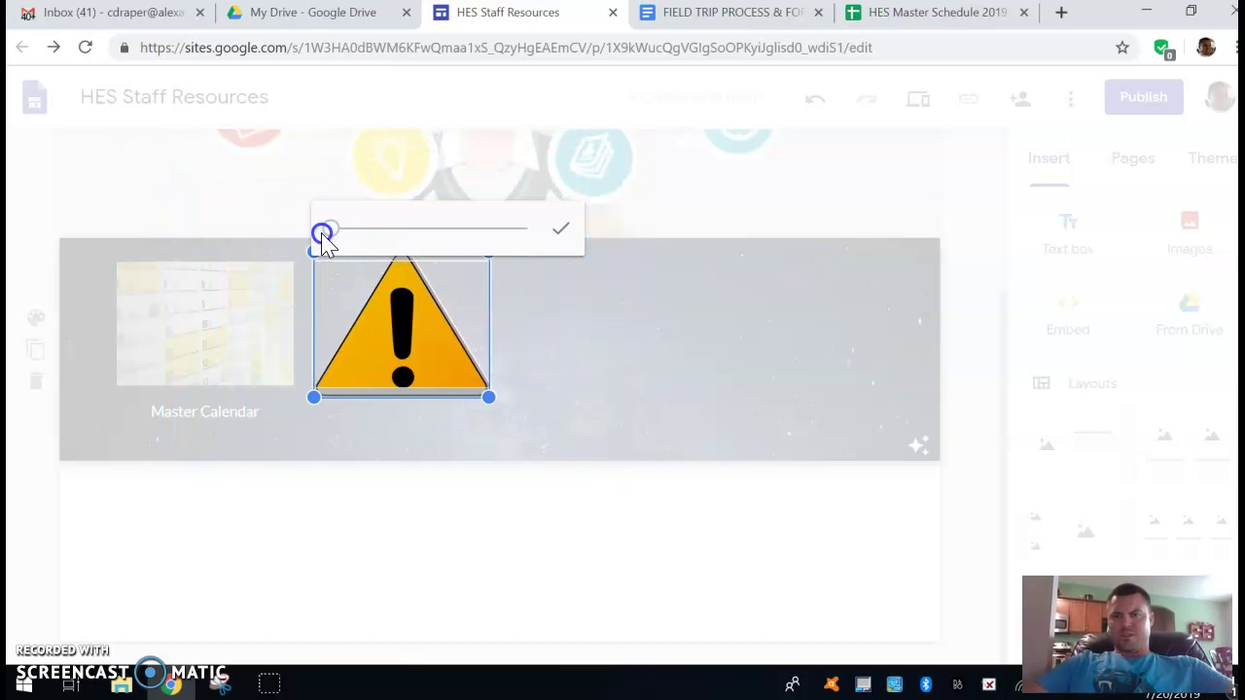
{"action": "left_click", "coordinate": [567, 337]}
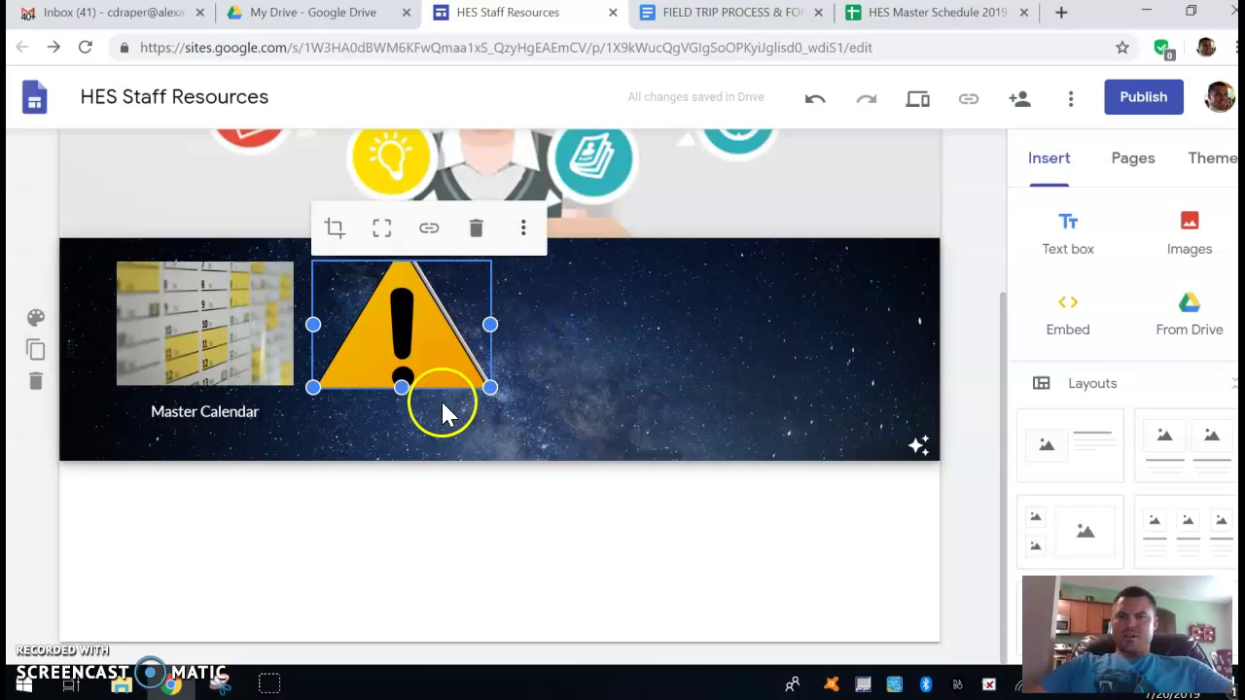
Add the centred caption "Referral Form" in a text box below the warning triangle image.
{"action": "double_click", "coordinate": [426, 404]}
{"action": "left_click", "coordinate": [426, 404]}
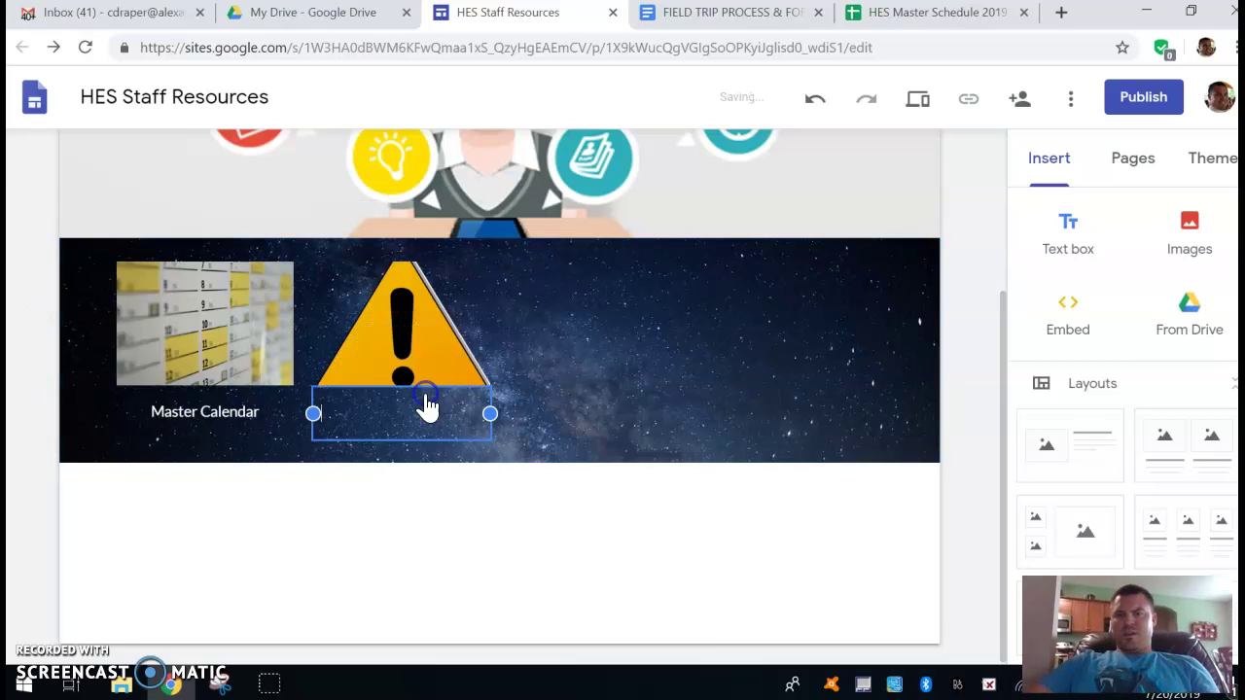
{"action": "type", "text": "Refer"}
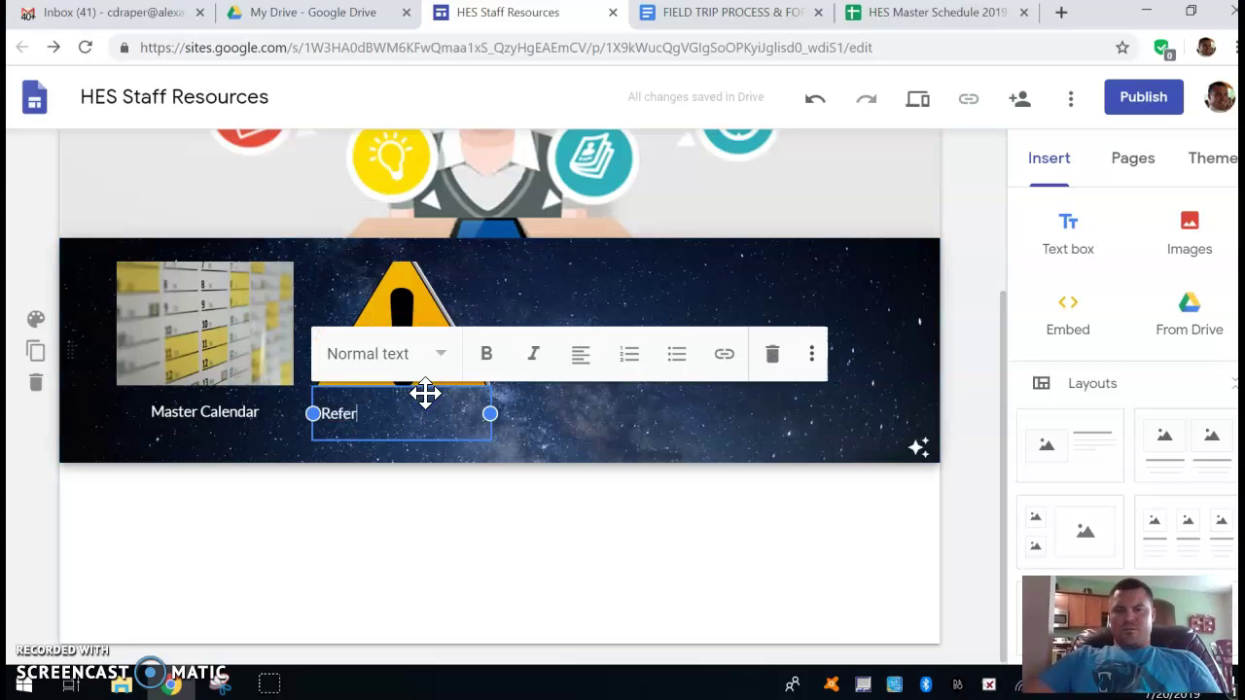
{"action": "type", "text": "ral Form"}
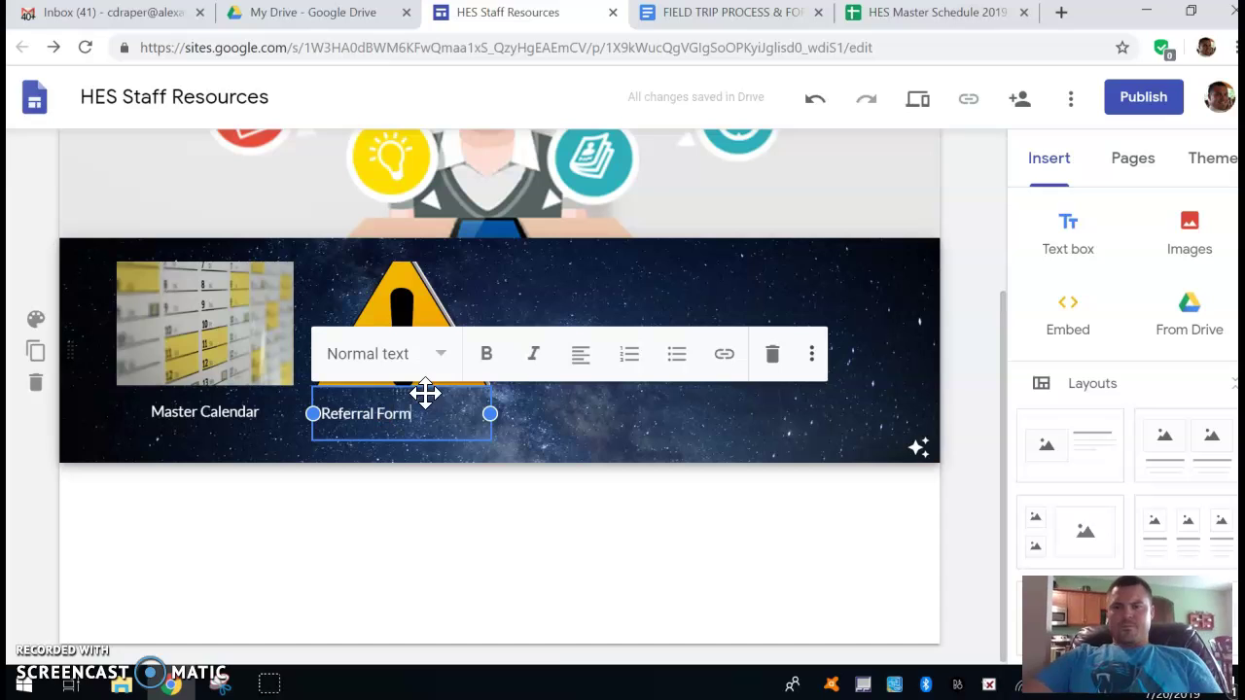
{"action": "left_click", "coordinate": [577, 362]}
{"action": "left_click", "coordinate": [581, 406]}
{"action": "left_click", "coordinate": [540, 433]}
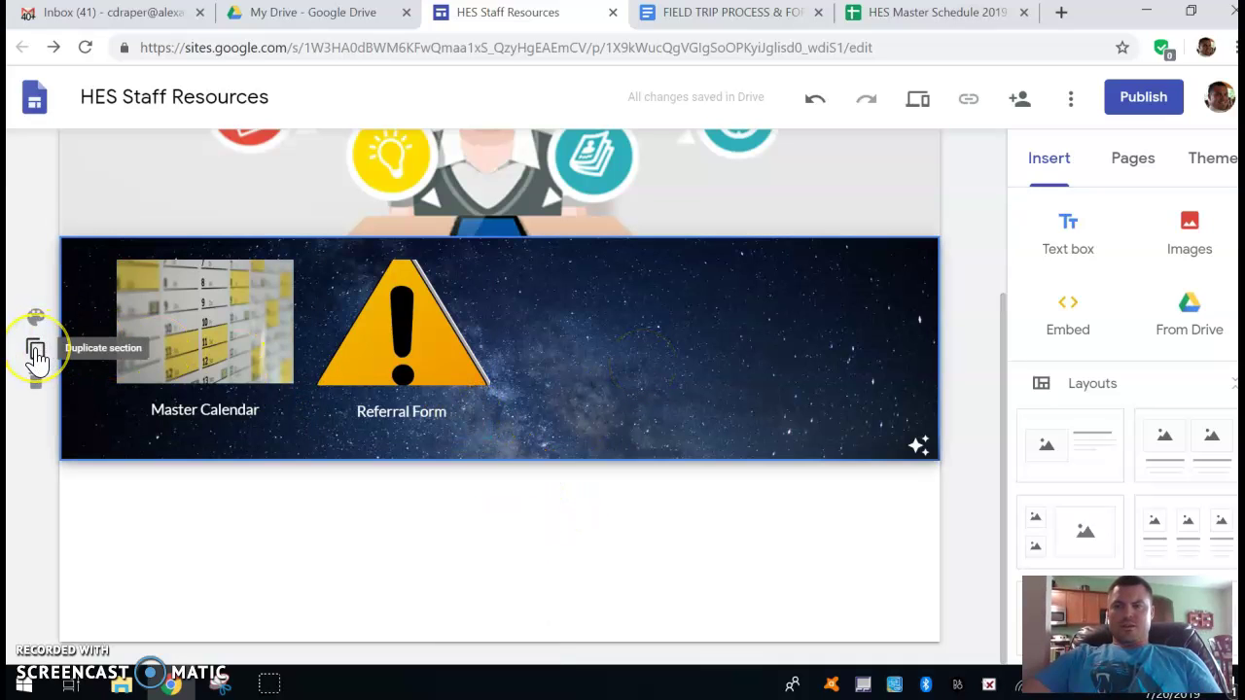
Duplicate the starry section containing the Master Calendar and Referral Form images.
{"action": "left_click", "coordinate": [35, 350]}
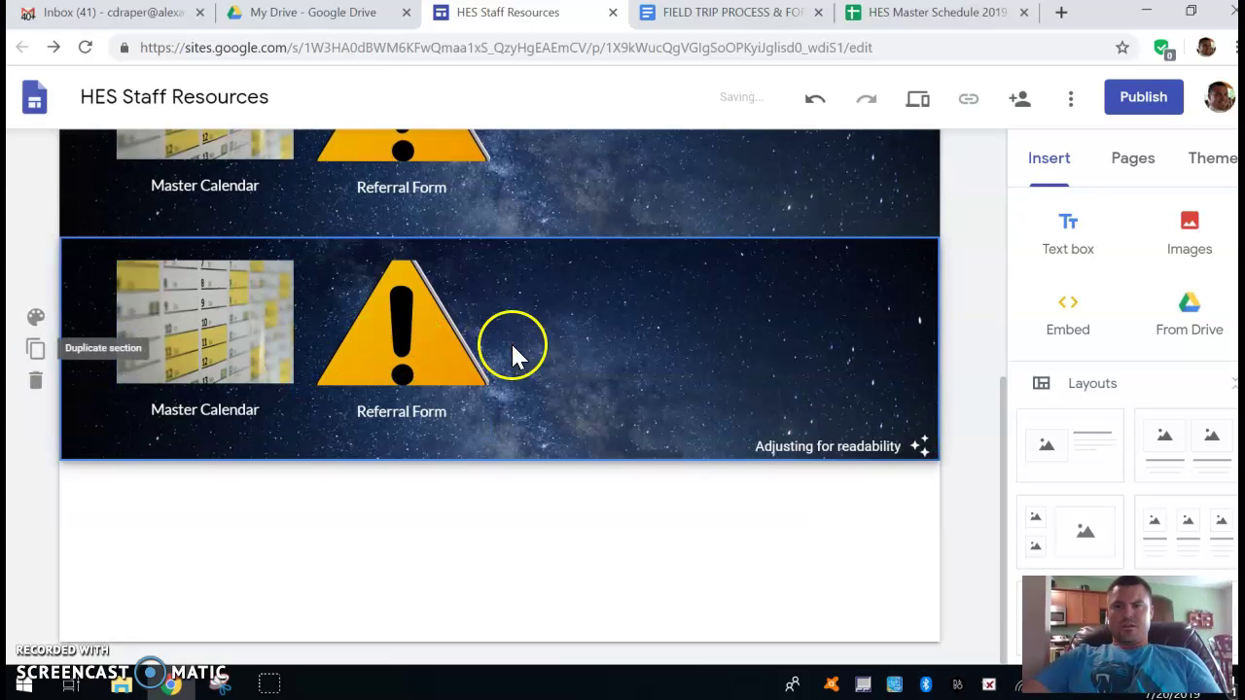
{"action": "double_click", "coordinate": [401, 340]}
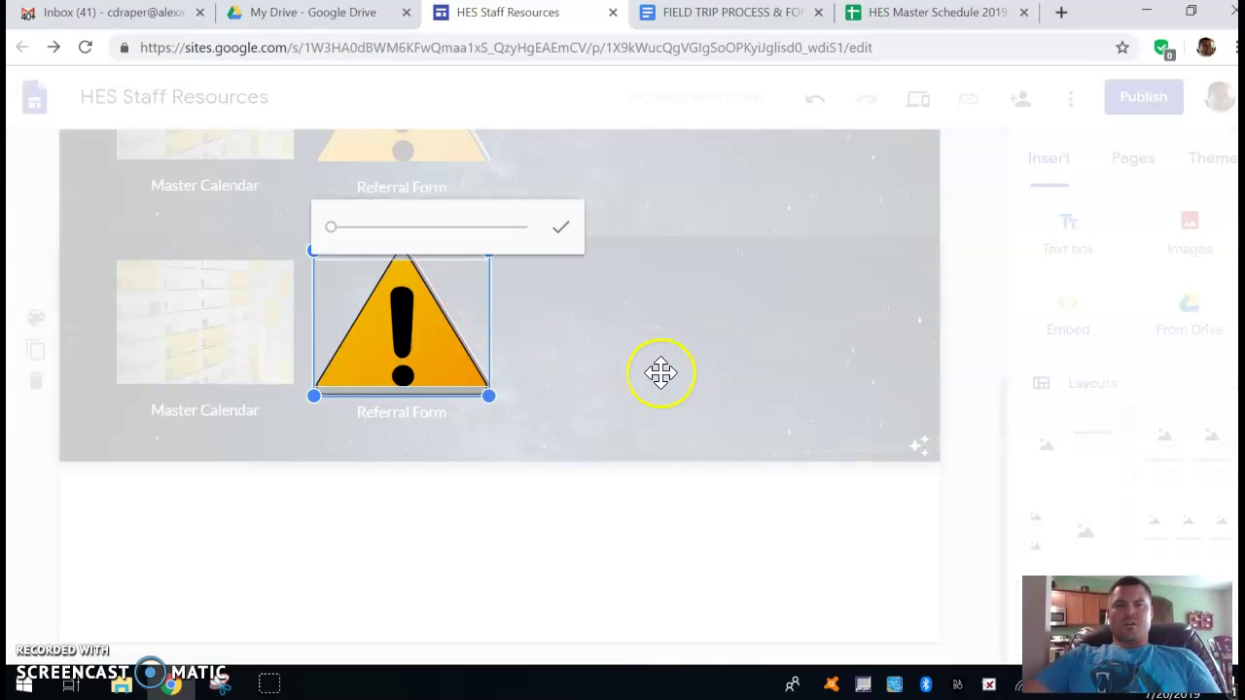
{"action": "left_click", "coordinate": [985, 277]}
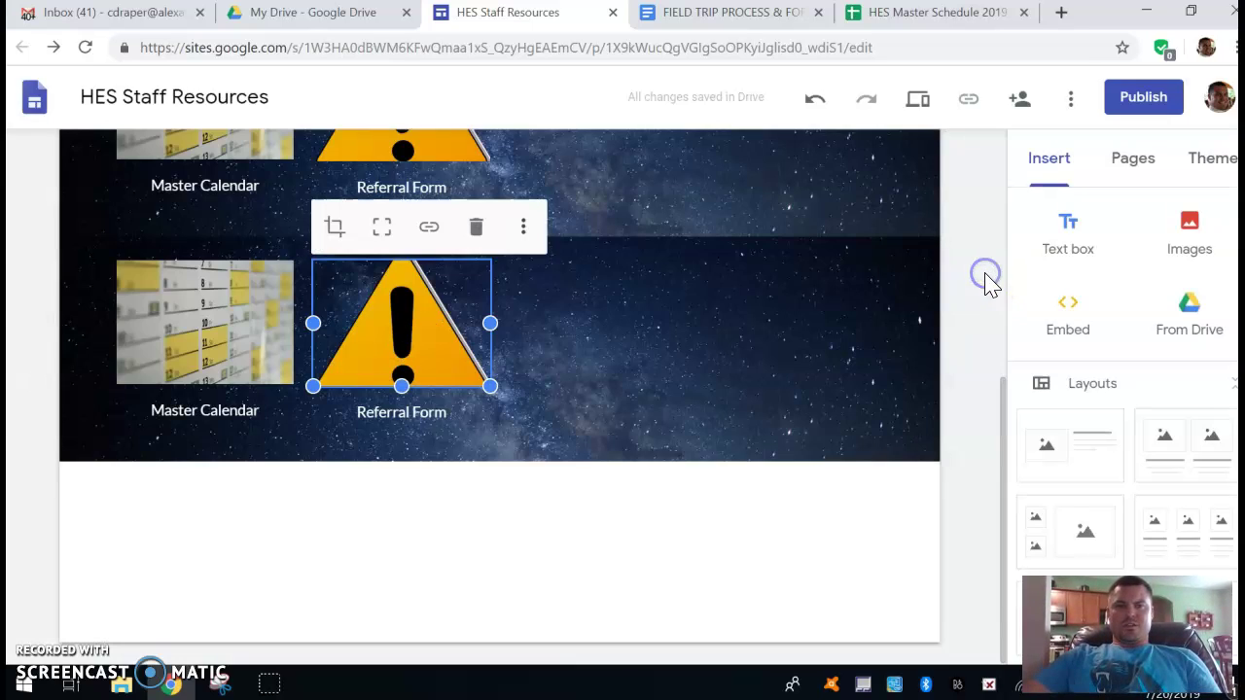
Review the page's header and the two starry image sections below it.
{"action": "scroll", "coordinate": [976, 368], "scroll_direction": "up", "scroll_amount": 3}
{"action": "scroll", "coordinate": [975, 368], "scroll_direction": "down", "scroll_amount": 2}
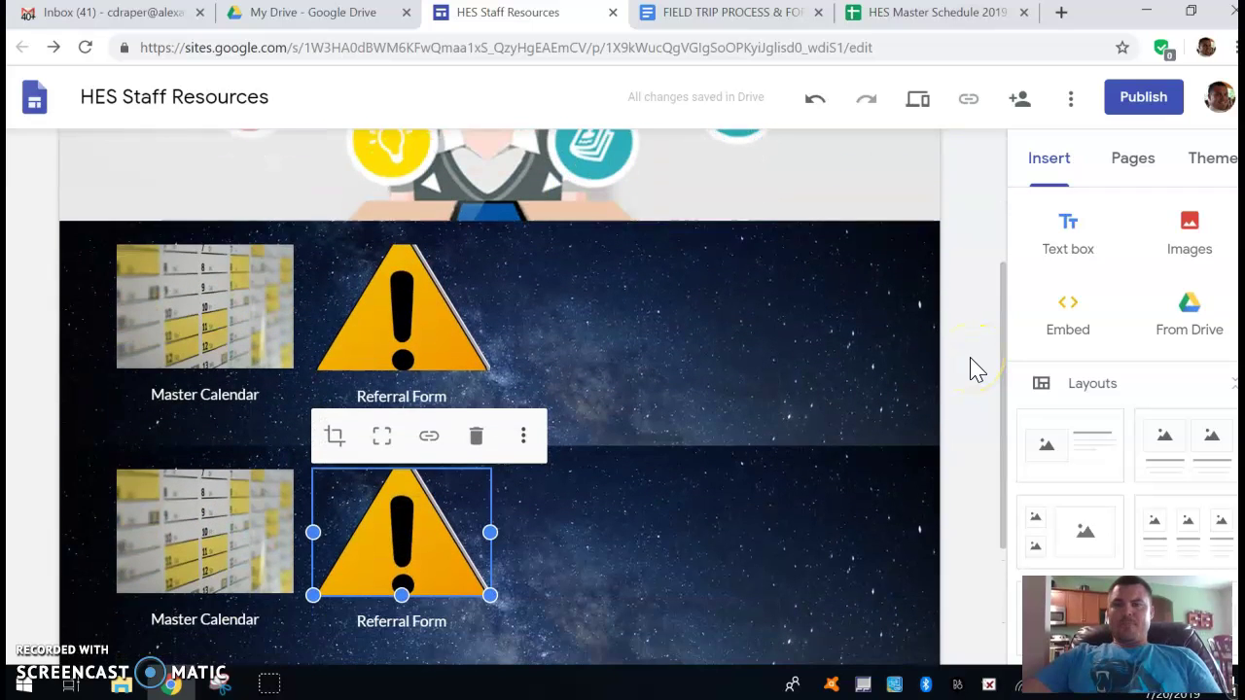
{"action": "scroll", "coordinate": [862, 375], "scroll_direction": "up", "scroll_amount": 2}
{"action": "left_click", "coordinate": [863, 387]}
{"action": "left_click", "coordinate": [736, 227]}
{"action": "left_click", "coordinate": [675, 340]}
{"action": "left_click", "coordinate": [844, 267]}
{"action": "left_click", "coordinate": [808, 340]}
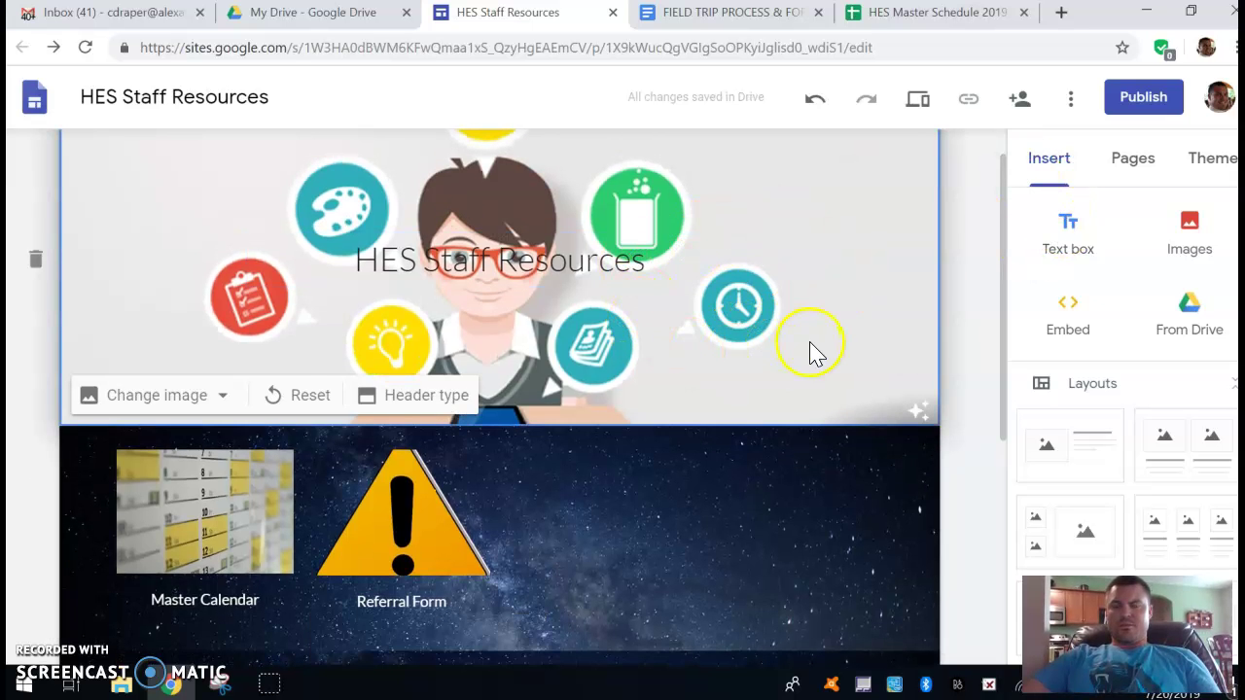
{"action": "scroll", "coordinate": [808, 342], "scroll_direction": "down", "scroll_amount": 4}
{"action": "scroll", "coordinate": [810, 342], "scroll_direction": "up", "scroll_amount": 4}
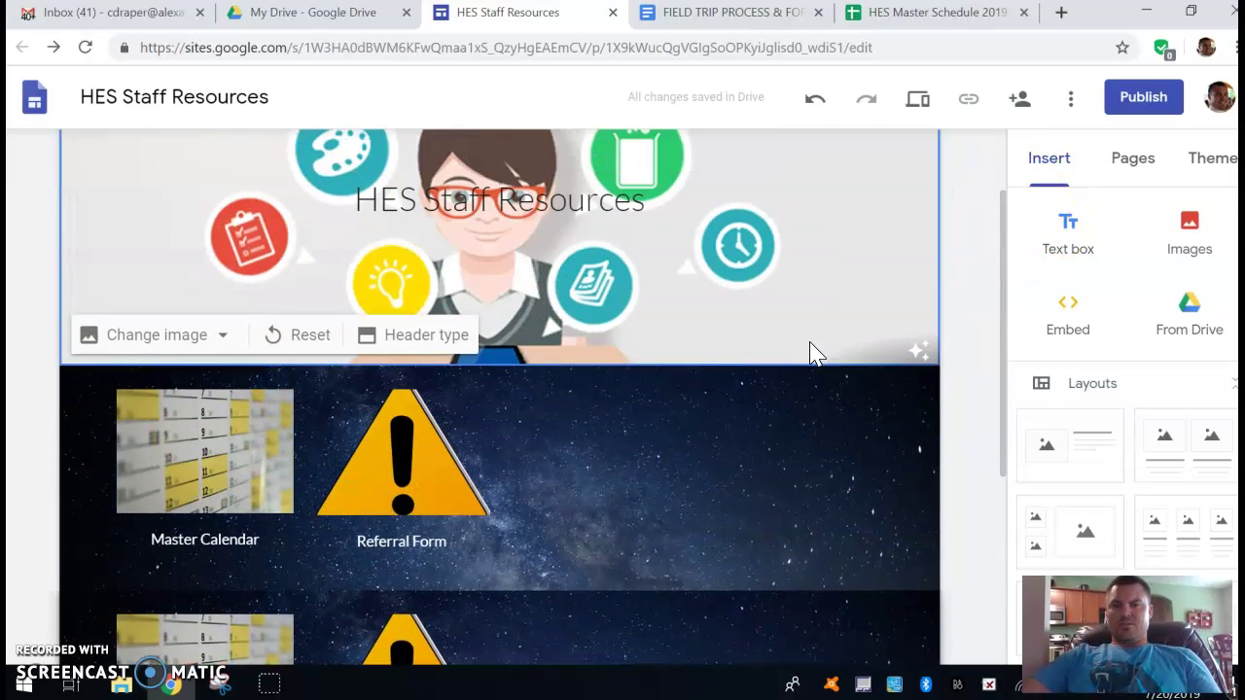
{"action": "scroll", "coordinate": [811, 343], "scroll_direction": "down", "scroll_amount": 2}
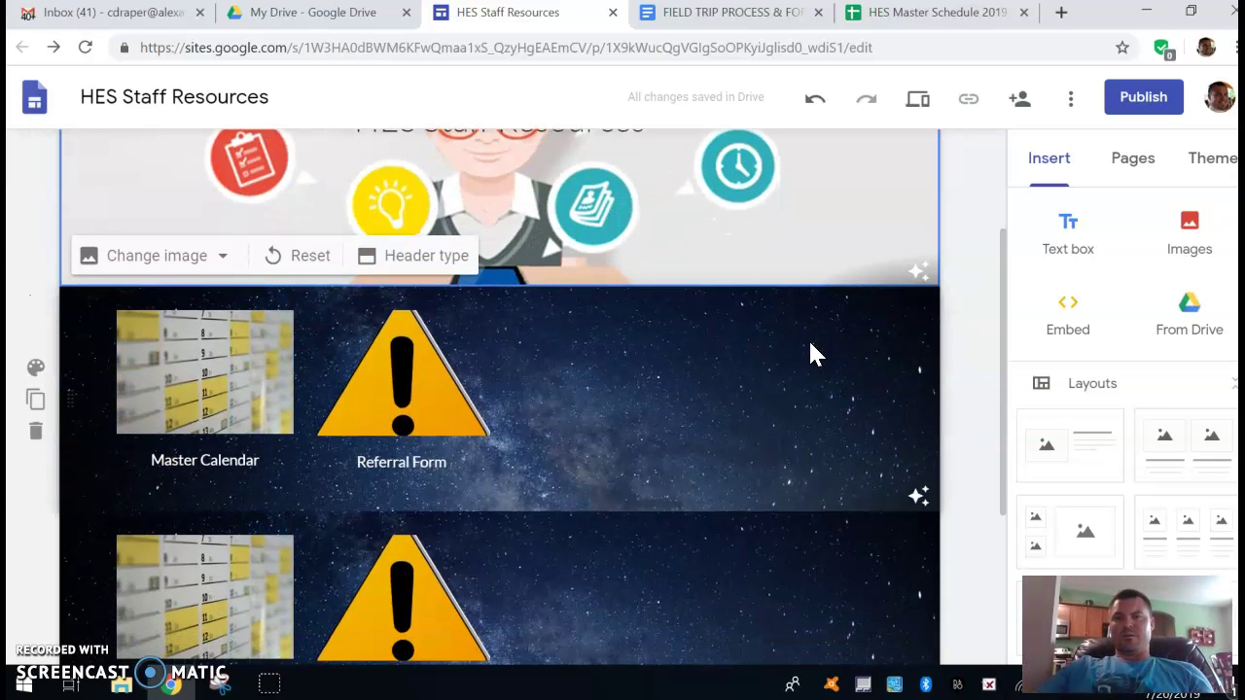
{"action": "scroll", "coordinate": [810, 342], "scroll_direction": "up", "scroll_amount": 2}
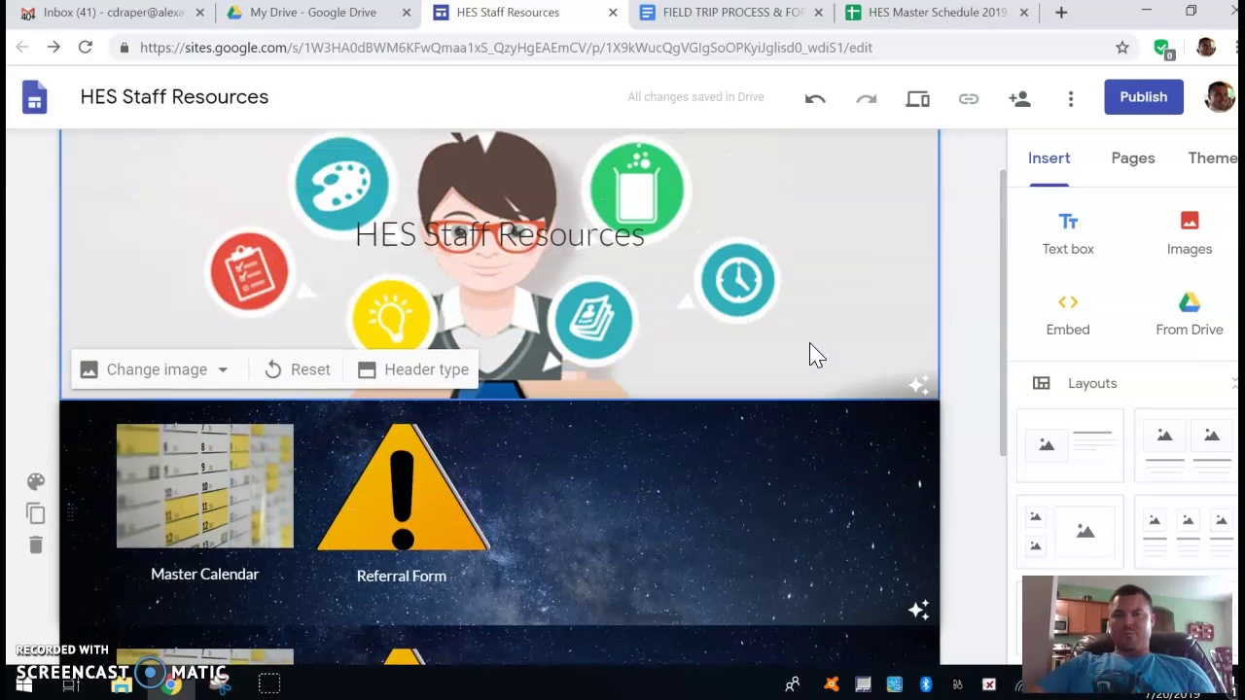
Publish the site with the web address "hesdemo".
{"action": "left_click", "coordinate": [1143, 100]}
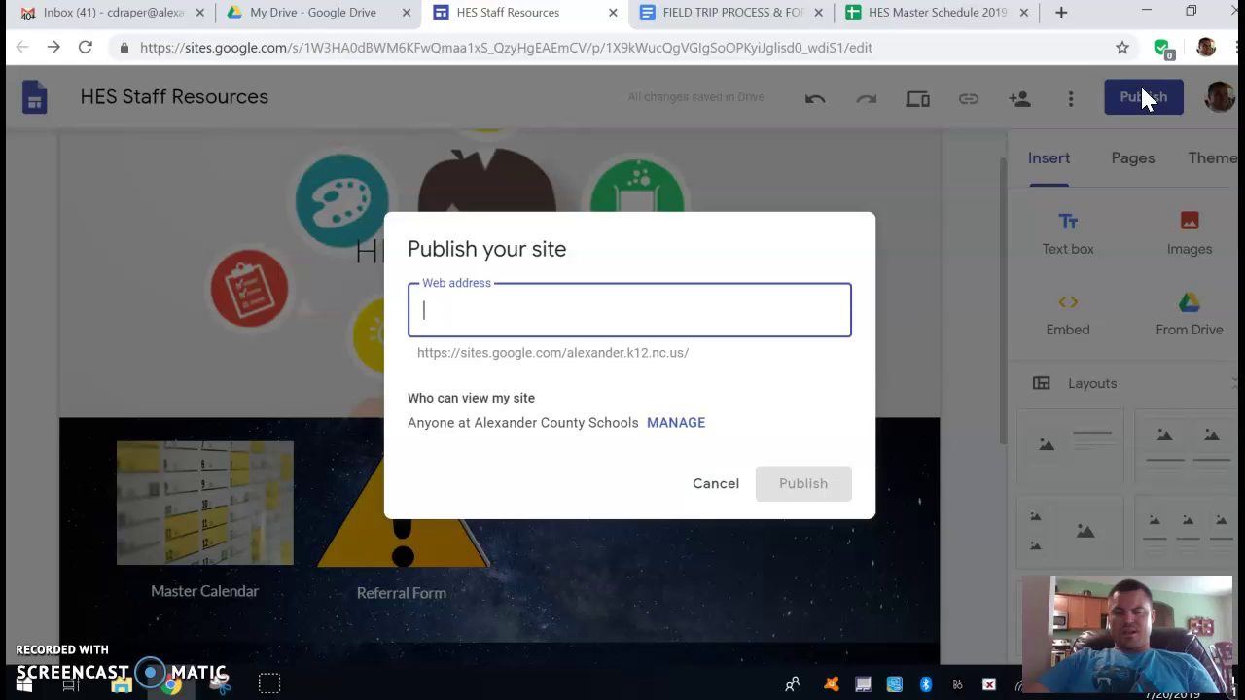
{"action": "type", "text": "hesdemo"}
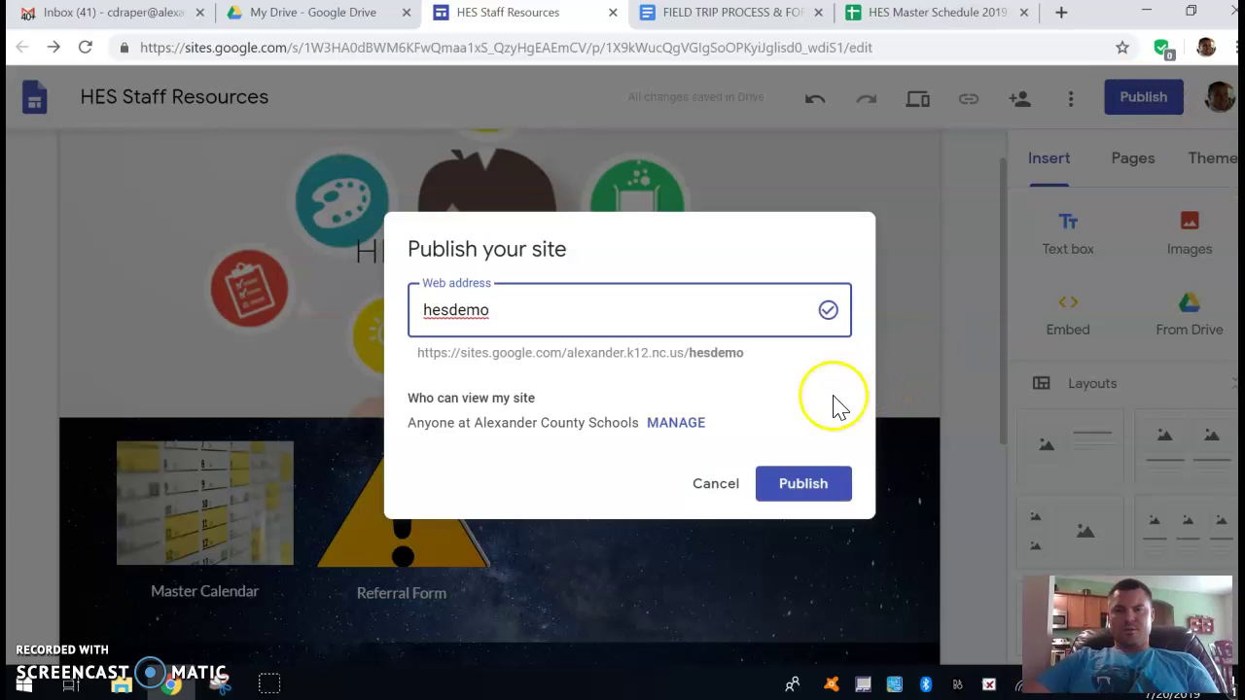
{"action": "left_click", "coordinate": [788, 494]}
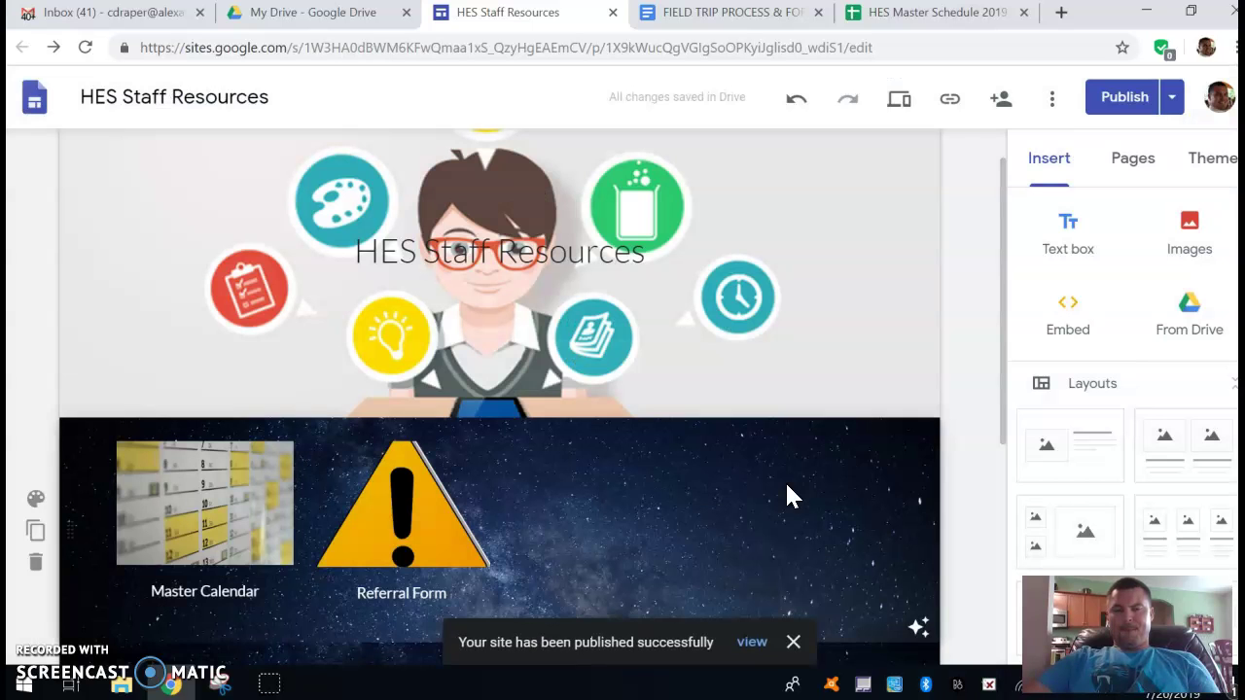
{"action": "left_click", "coordinate": [953, 268]}
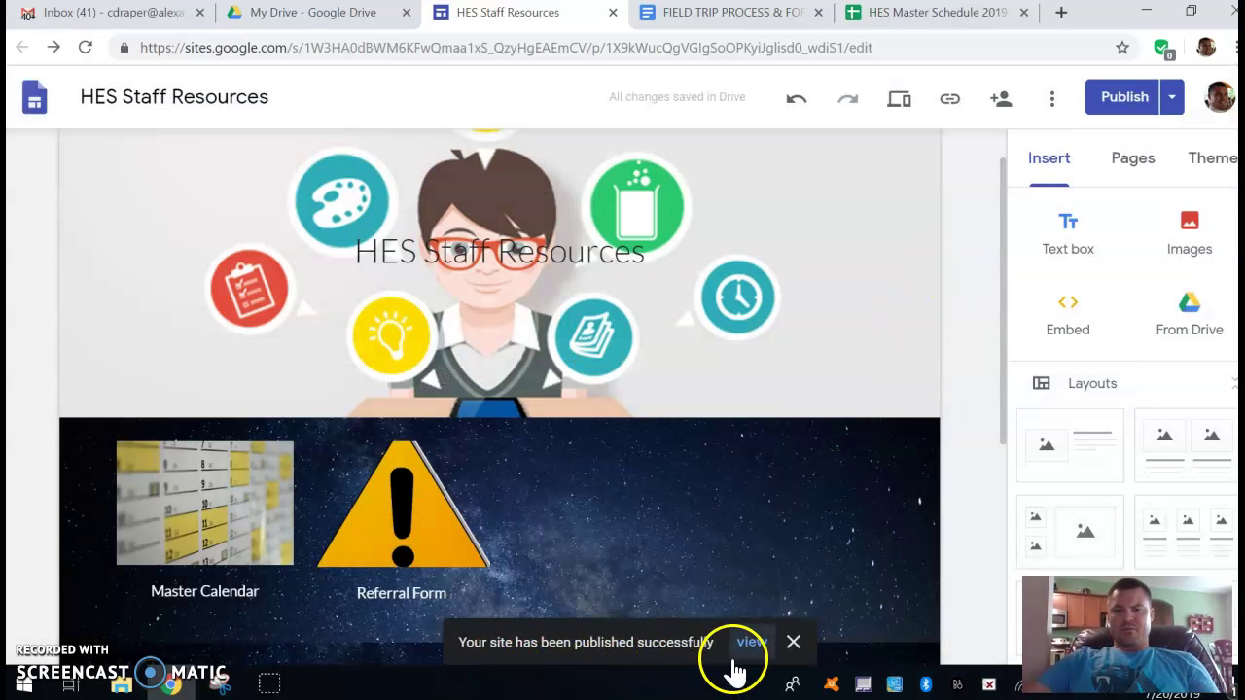
View the published site to examine its header and captioned images.
{"action": "left_click", "coordinate": [1177, 99]}
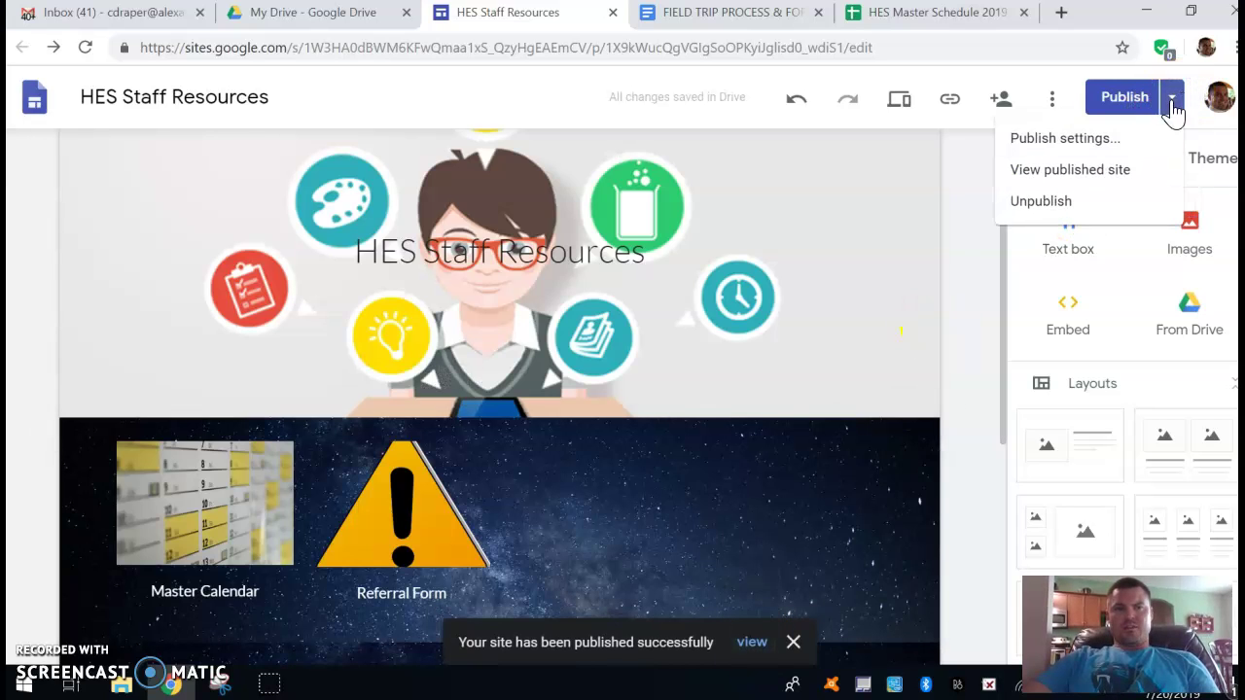
{"action": "left_click", "coordinate": [1122, 175]}
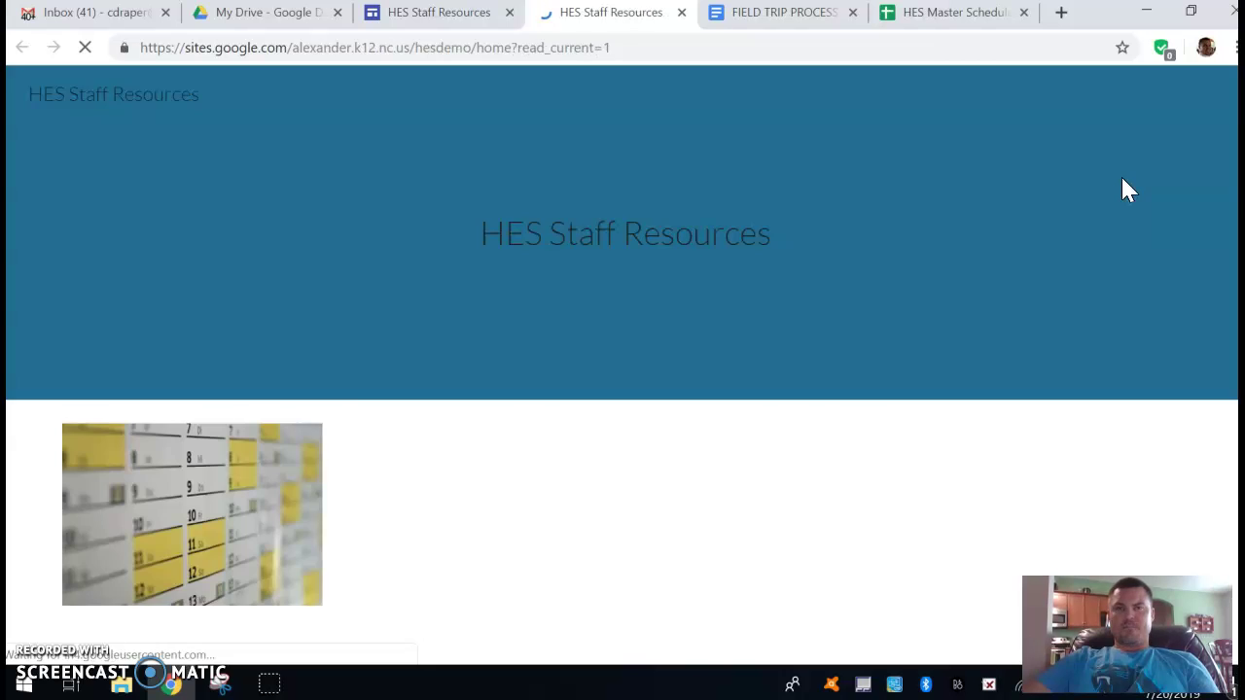
{"action": "left_click", "coordinate": [653, 230]}
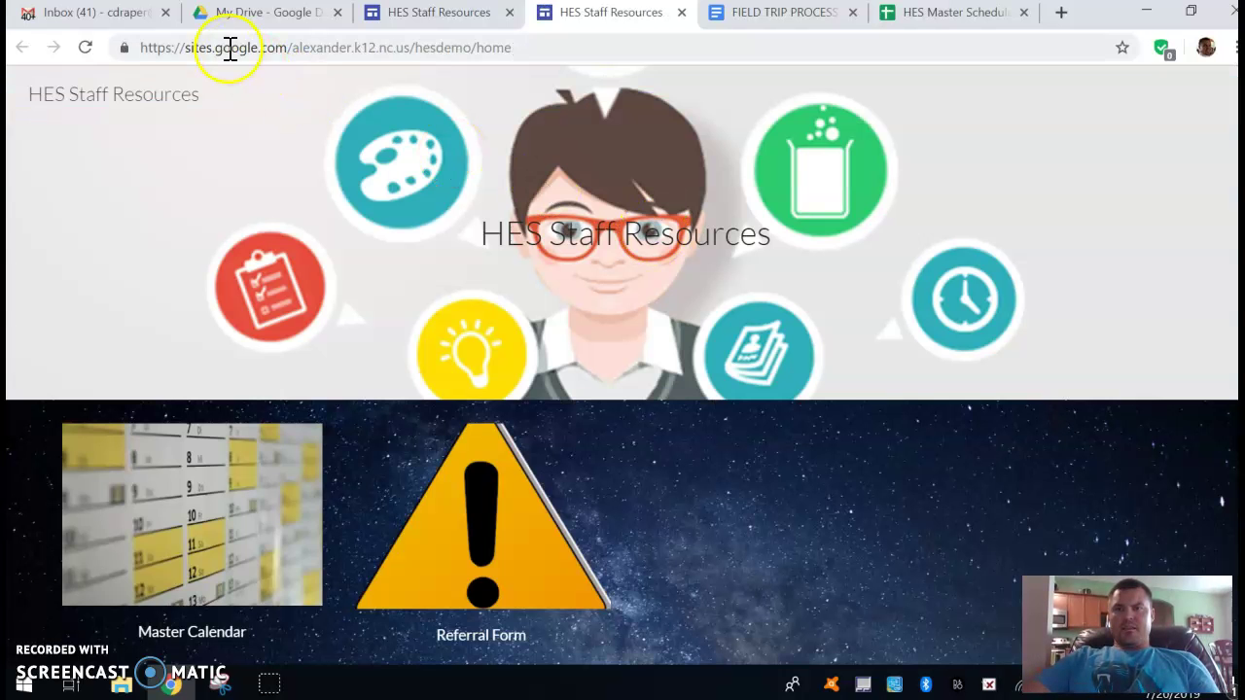